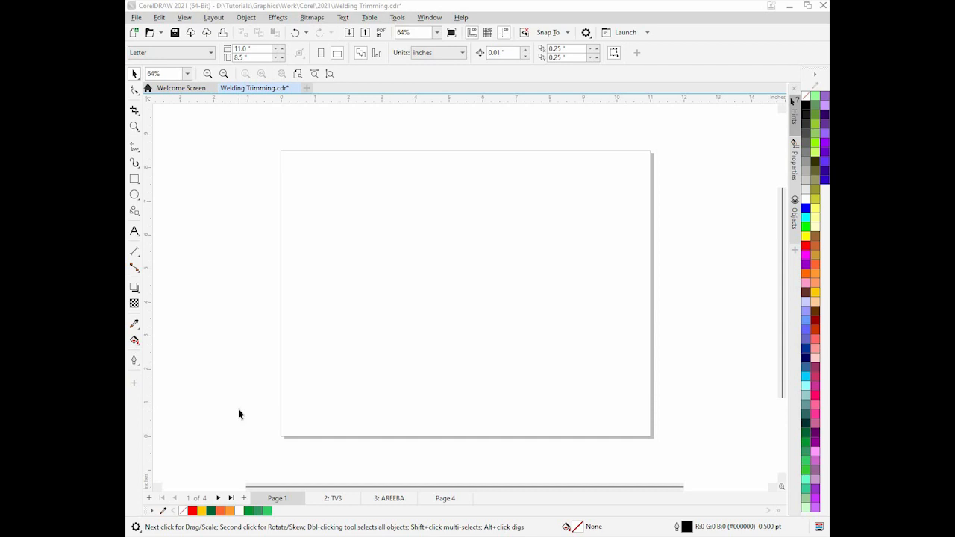
# Draw a rectangle about 5.4 by 3.6 inches on the page with the Rectangle tool
pyautogui.click(135, 179)
pyautogui.click(134, 179)
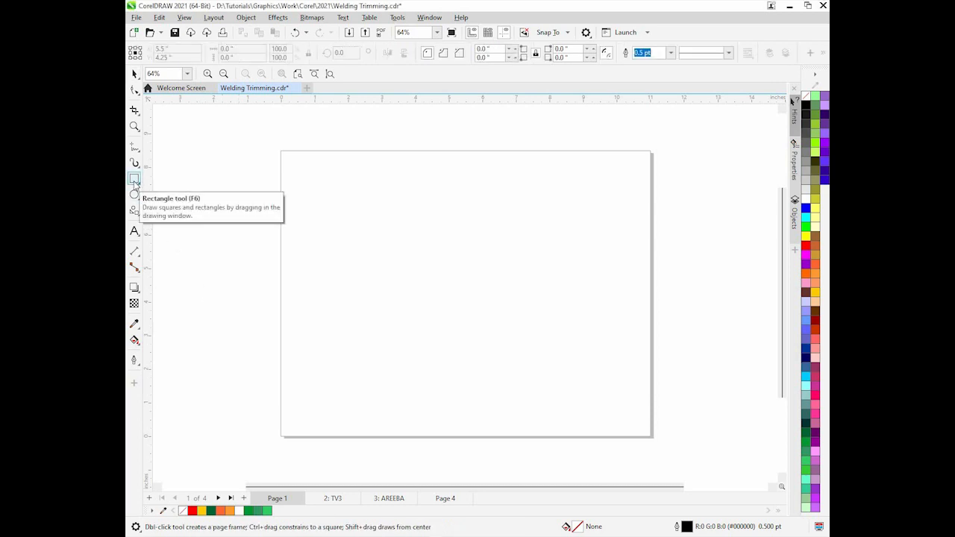
pyautogui.moveTo(323, 202); pyautogui.dragTo(498, 328)
# Draw an ellipse about 3.6 by 2.2 inches and move it to overlap the rectangle's lower-right corner
pyautogui.click(134, 195)
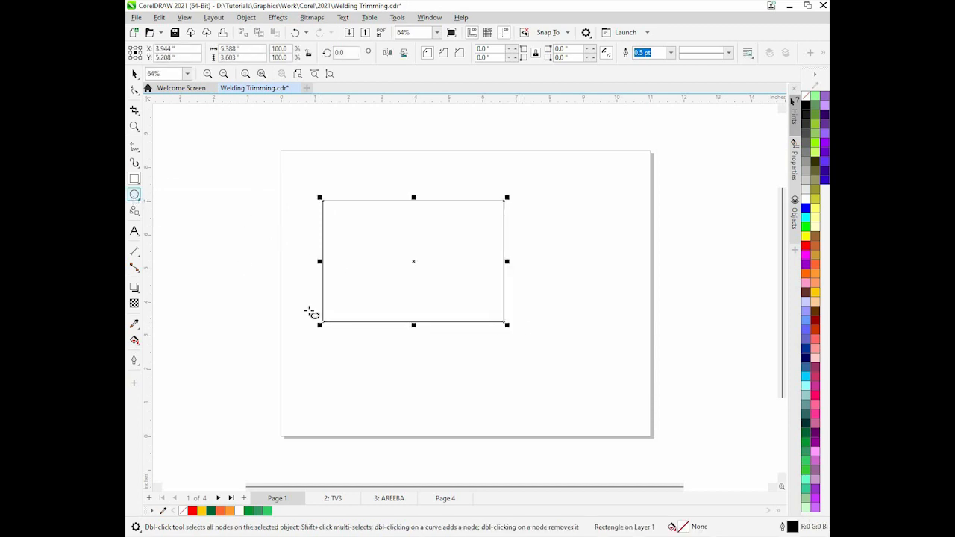
pyautogui.moveTo(449, 354); pyautogui.dragTo(574, 433)
pyautogui.click(134, 73)
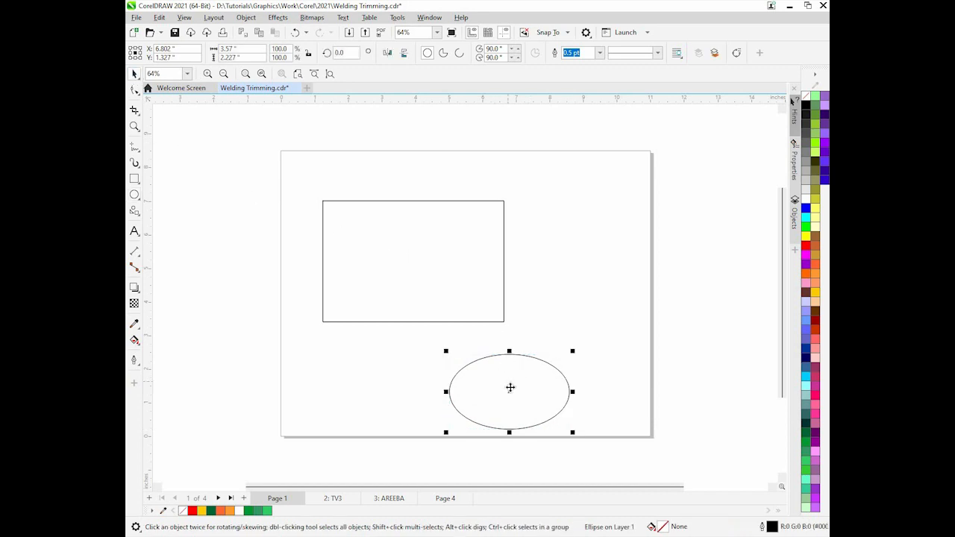
pyautogui.moveTo(514, 394); pyautogui.dragTo(483, 326)
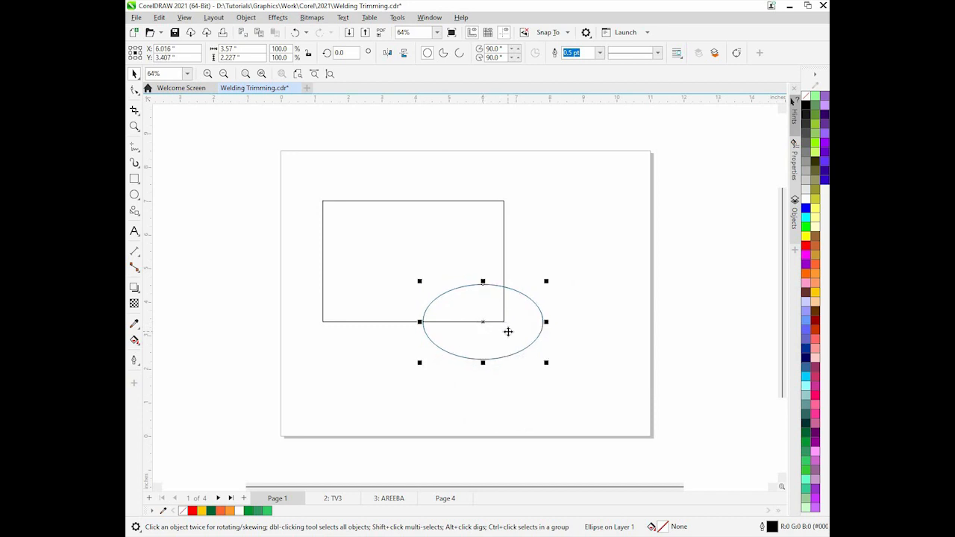
# Select both the rectangle and ellipse, weld them into one shape, then undo the weld
pyautogui.keyDown('shift'); pyautogui.click(429, 240); pyautogui.keyUp('shift')
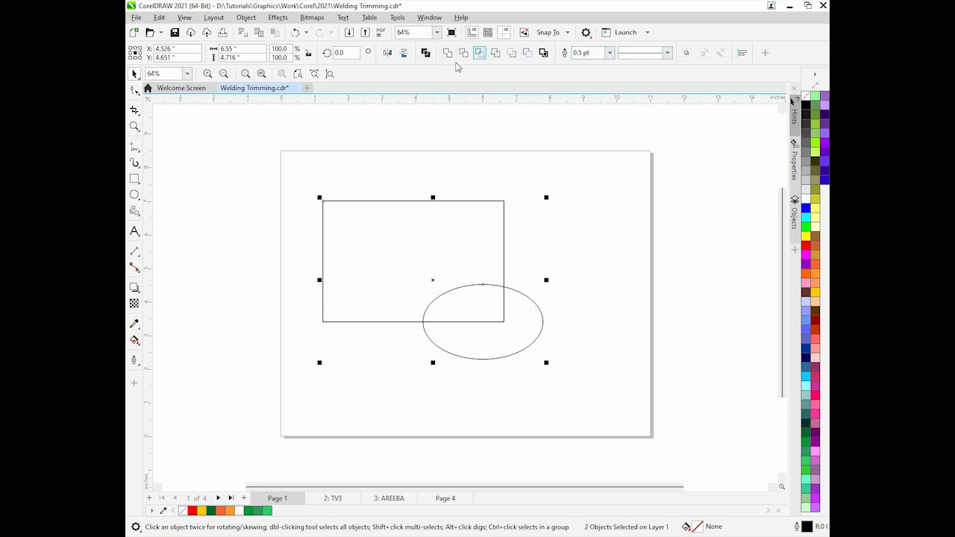
pyautogui.click(448, 52)
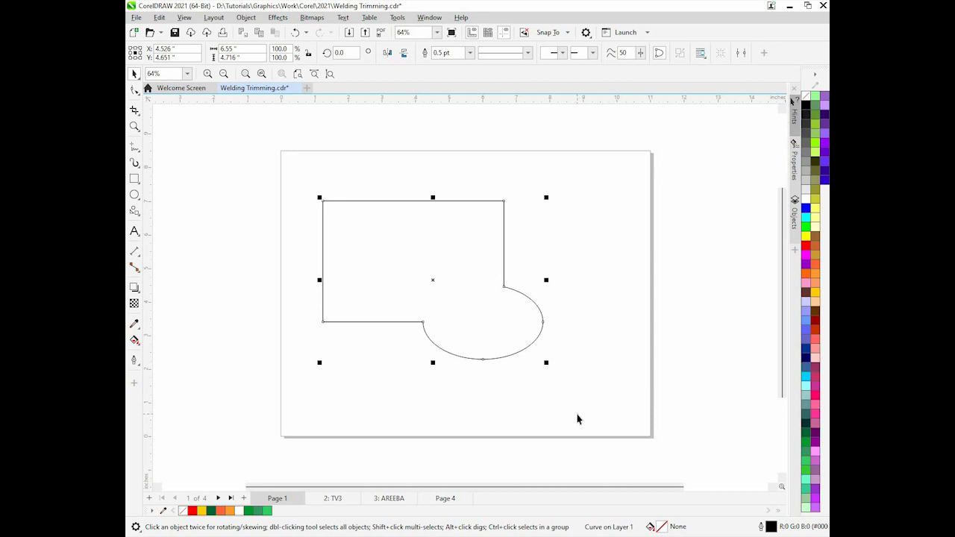
pyautogui.hotkey('ctrl', 'z')
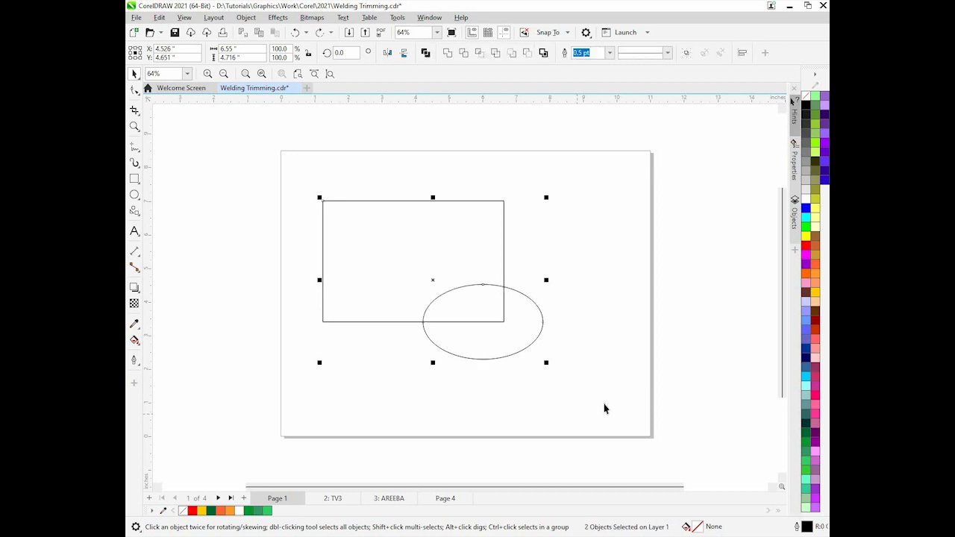
# Trim the rectangle with the ellipse, move the ellipse aside to inspect the cut, then undo both changes
pyautogui.click(464, 54)
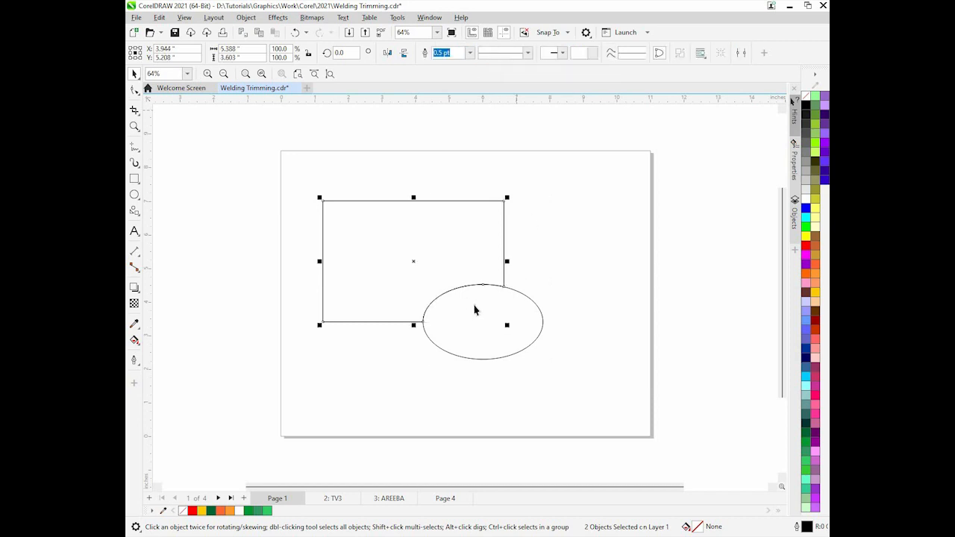
pyautogui.click(485, 322)
pyautogui.moveTo(485, 323); pyautogui.dragTo(647, 289)
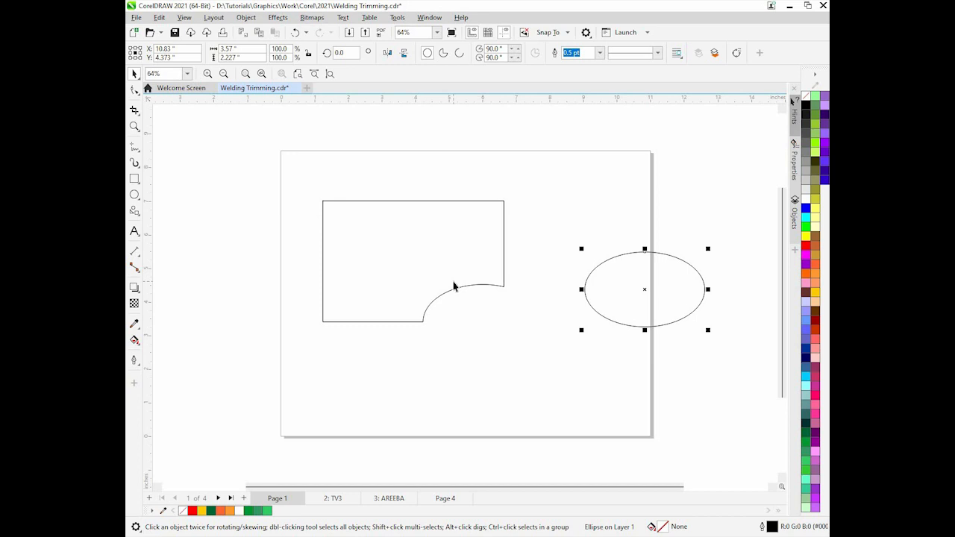
pyautogui.hotkey('ctrl', 'z')
pyautogui.hotkey('ctrl', 'z')
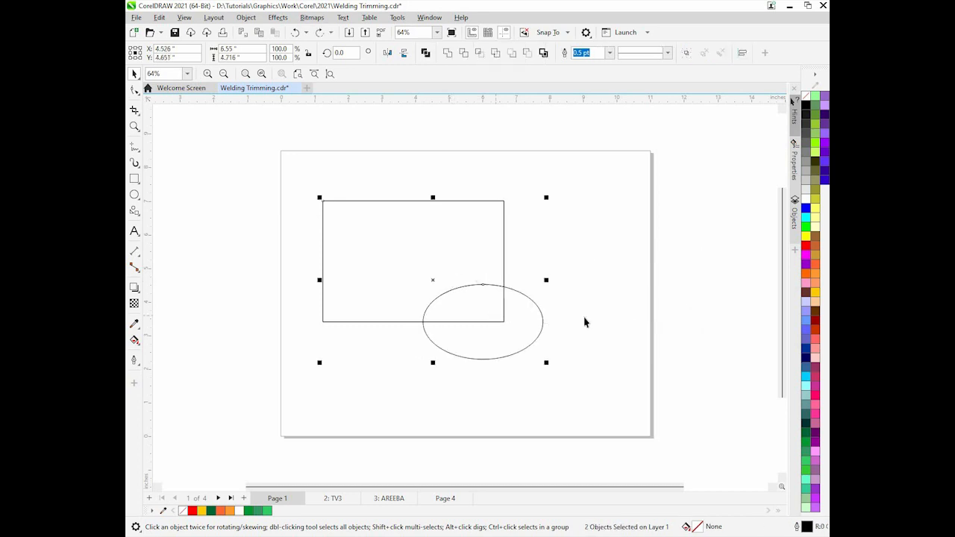
# Select the ellipse then the rectangle, trim, move the ellipse aside to inspect, then undo both changes
pyautogui.click(553, 332)
pyautogui.click(512, 327)
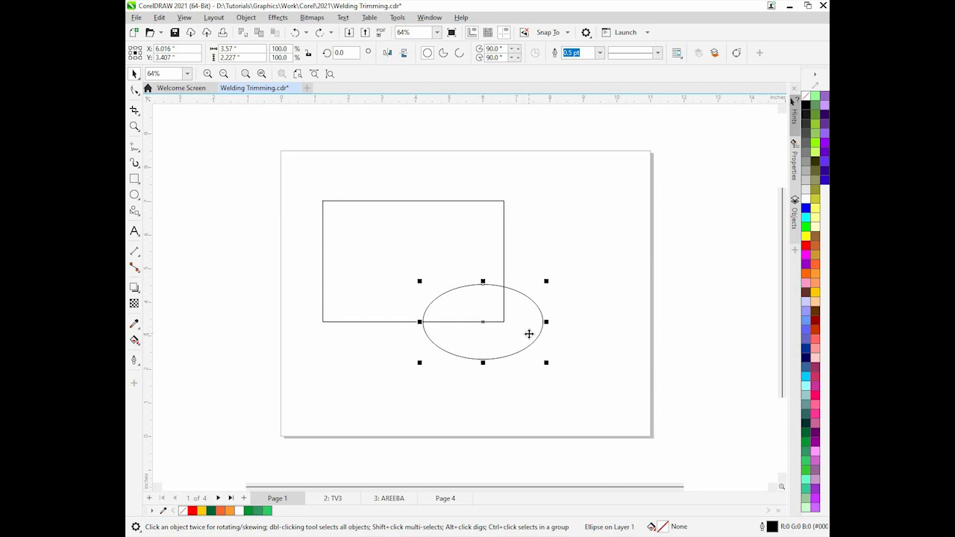
pyautogui.keyDown('shift'); pyautogui.click(421, 263); pyautogui.keyUp('shift')
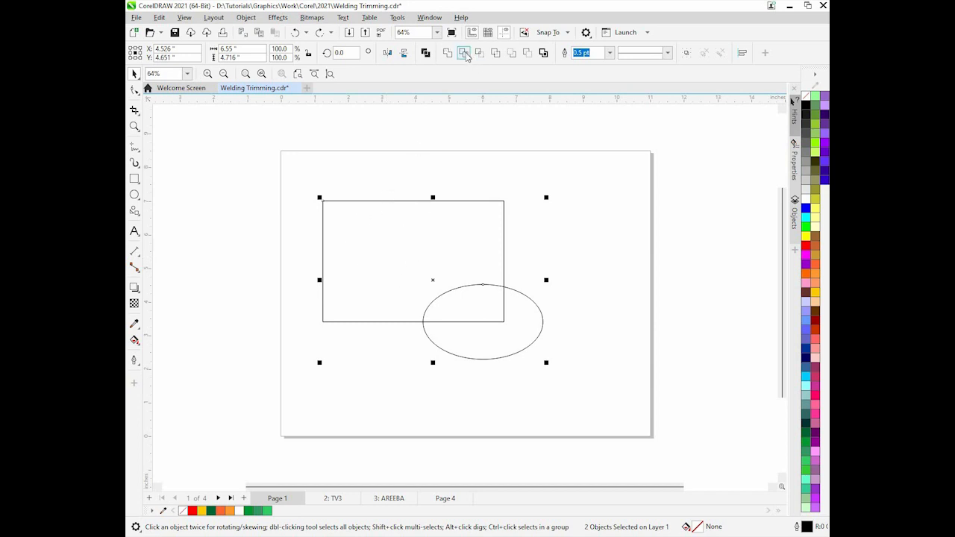
pyautogui.click(464, 53)
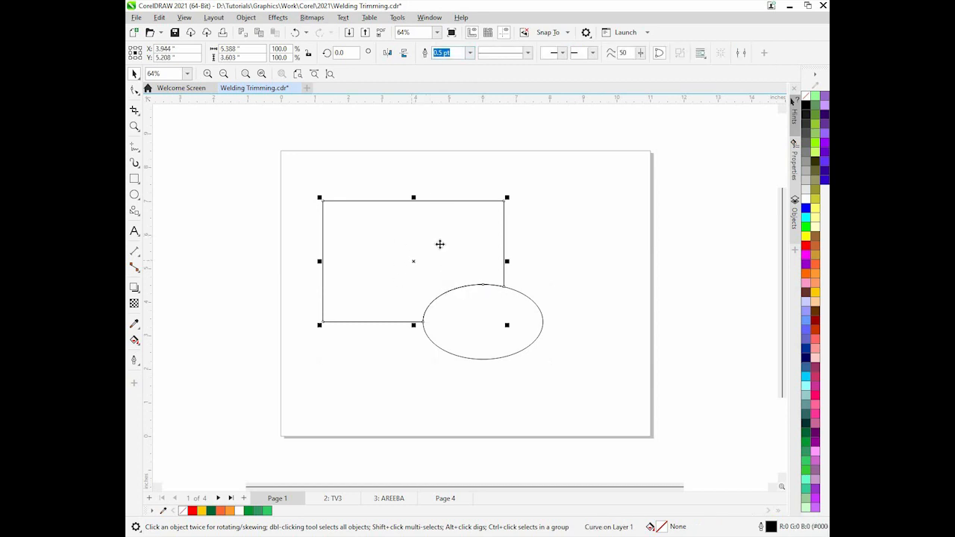
pyautogui.moveTo(482, 323); pyautogui.dragTo(523, 379)
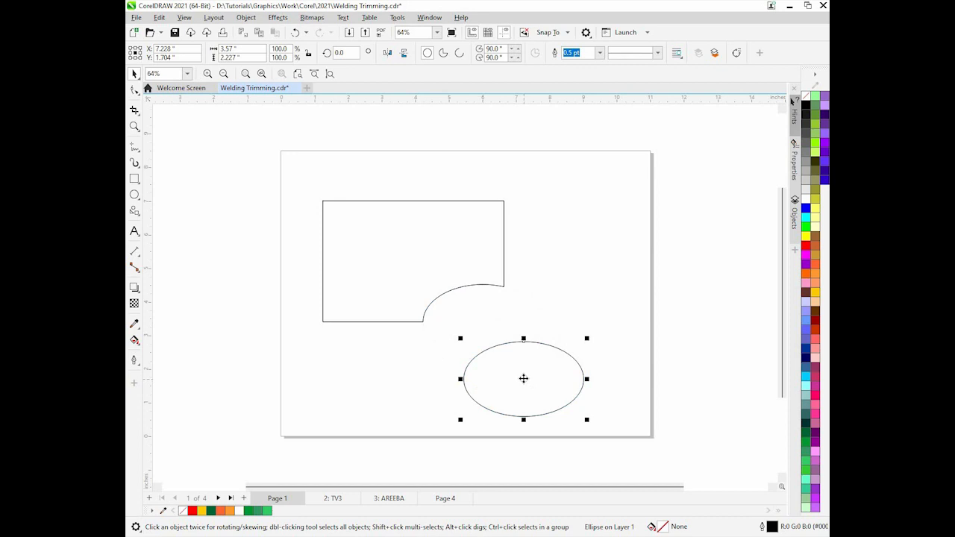
pyautogui.hotkey('ctrl', 'z')
pyautogui.hotkey('ctrl', 'z')
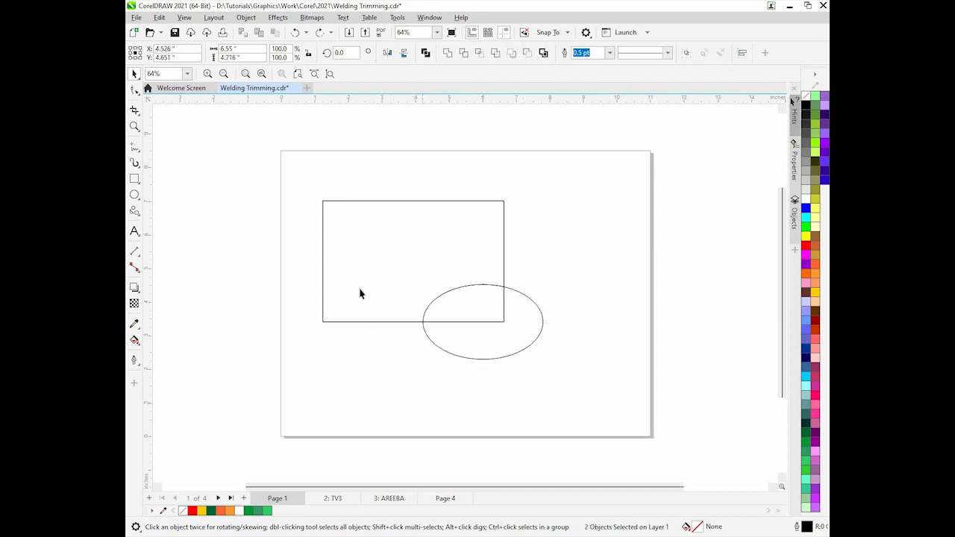
# Select the rectangle then the ellipse, trim the ellipse, move it aside to inspect, then undo both changes
pyautogui.click(386, 305)
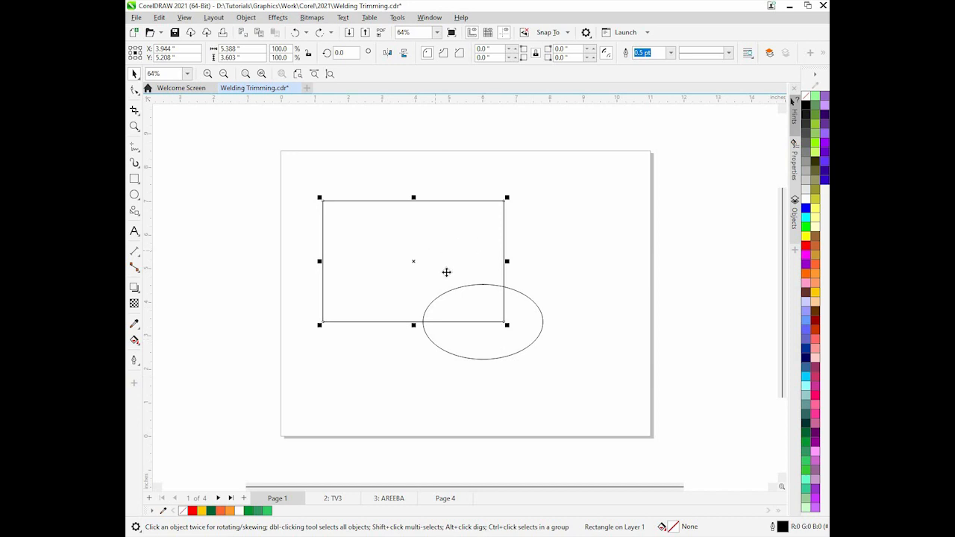
pyautogui.keyDown('shift'); pyautogui.click(499, 352); pyautogui.keyUp('shift')
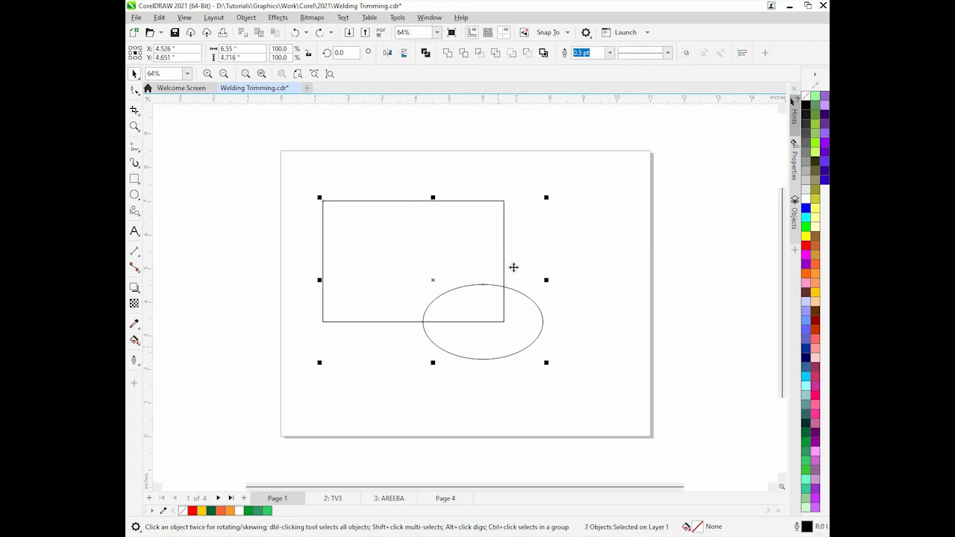
pyautogui.click(463, 52)
pyautogui.click(527, 331)
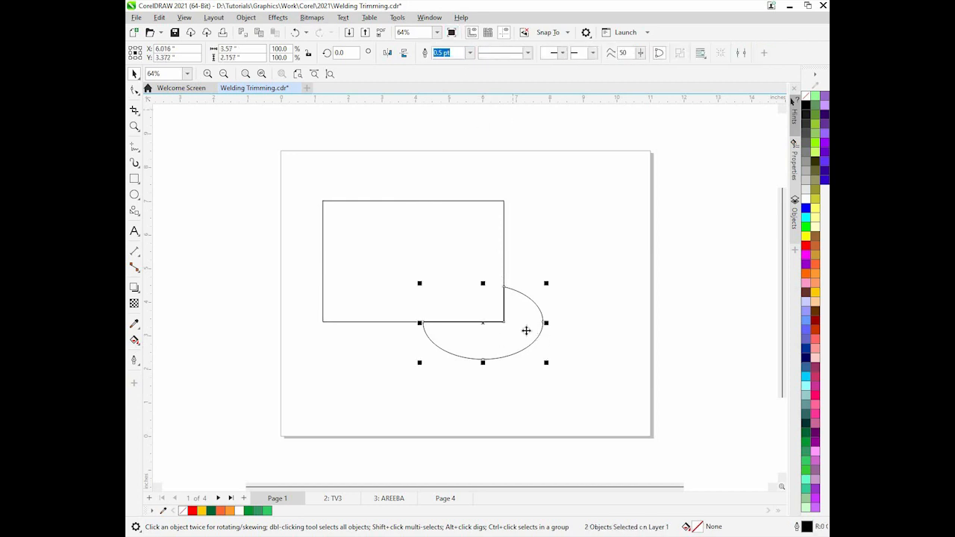
pyautogui.moveTo(527, 331); pyautogui.dragTo(593, 334)
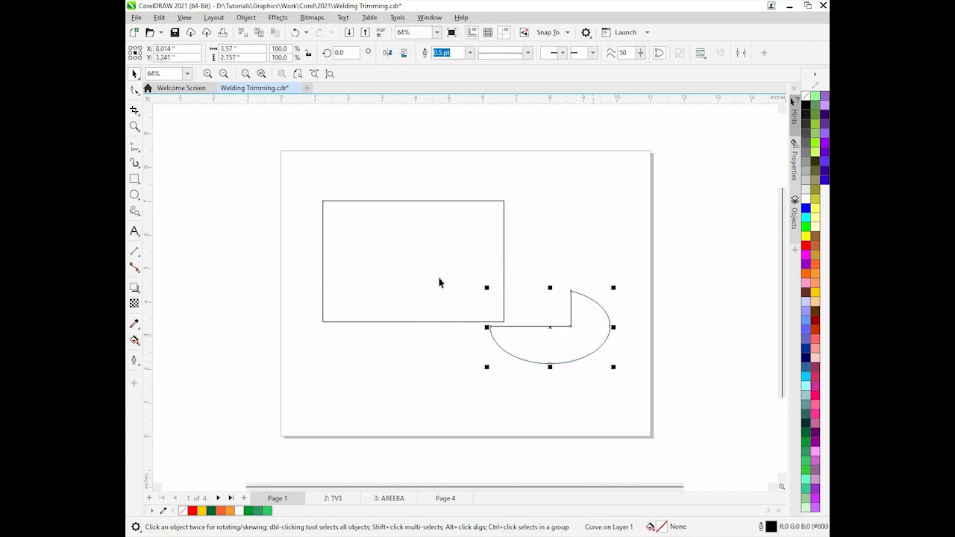
pyautogui.hotkey('ctrl', 'z')
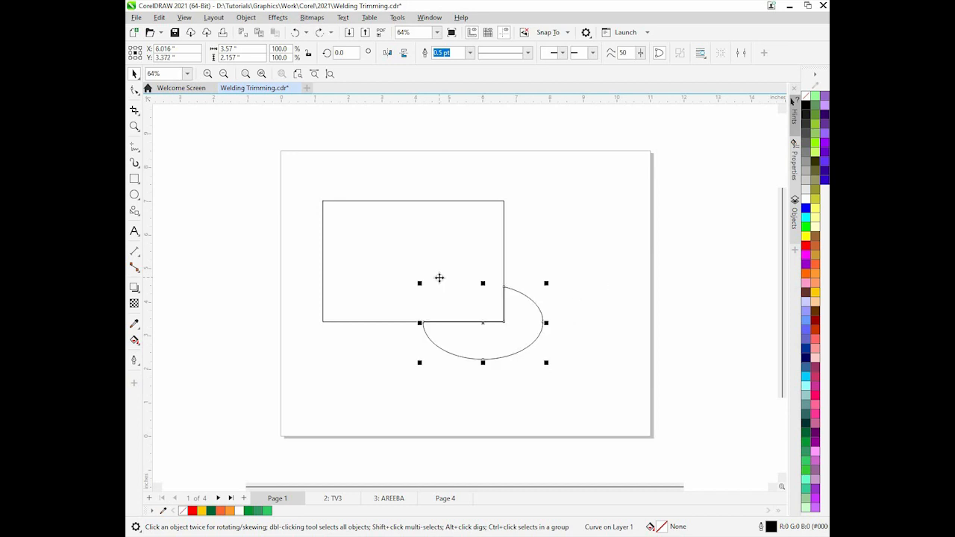
pyautogui.hotkey('ctrl', 'z')
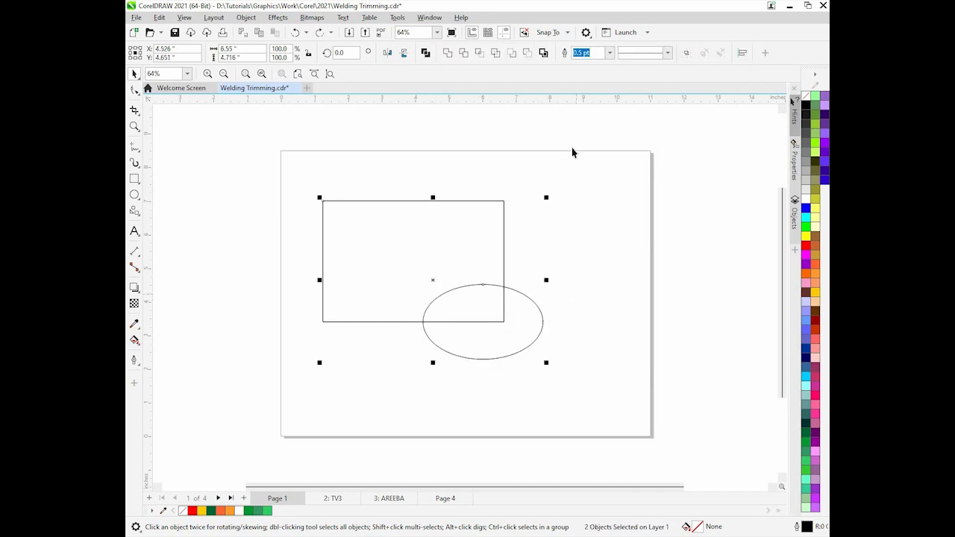
# Intersect the ellipse and rectangle and move the resulting intersection shape to the page's upper-right corner
pyautogui.click(523, 329)
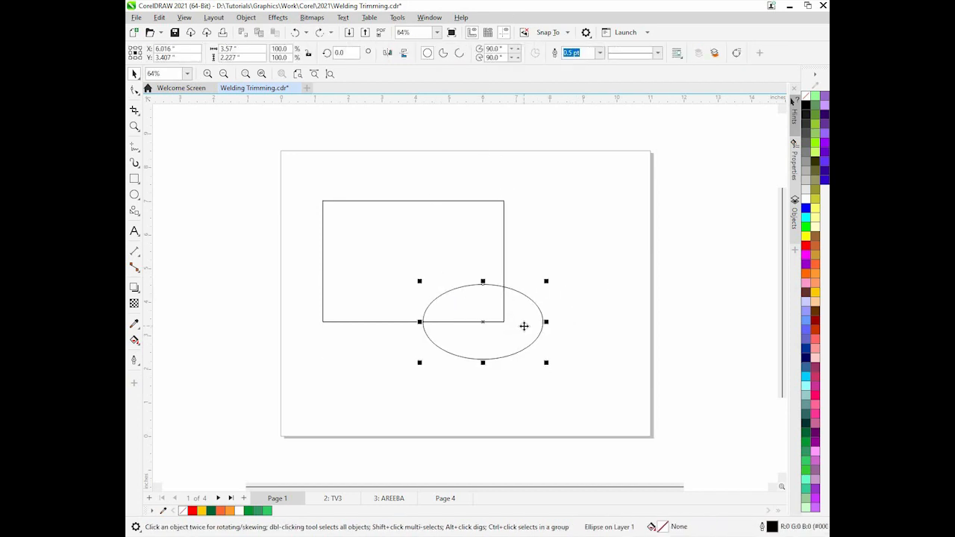
pyautogui.keyDown('shift'); pyautogui.click(428, 259); pyautogui.keyUp('shift')
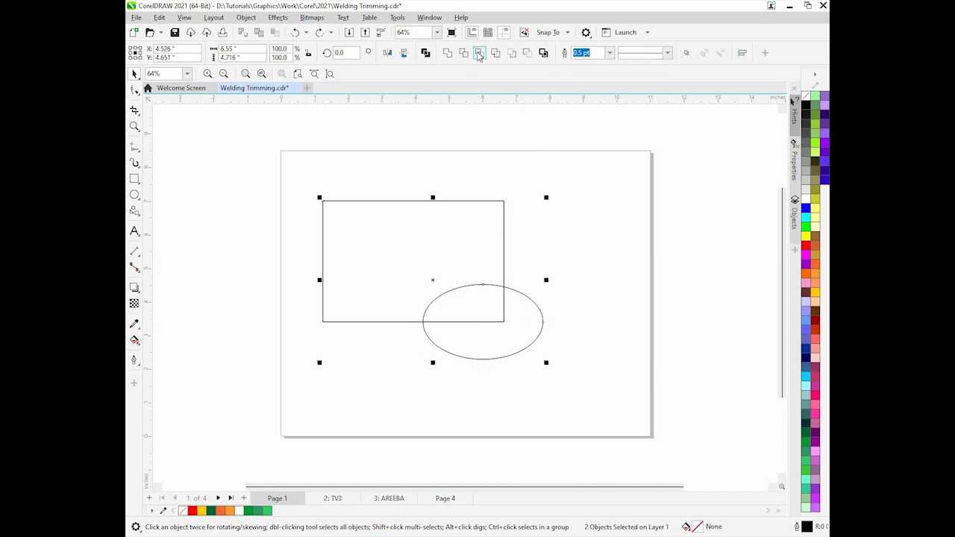
pyautogui.click(480, 54)
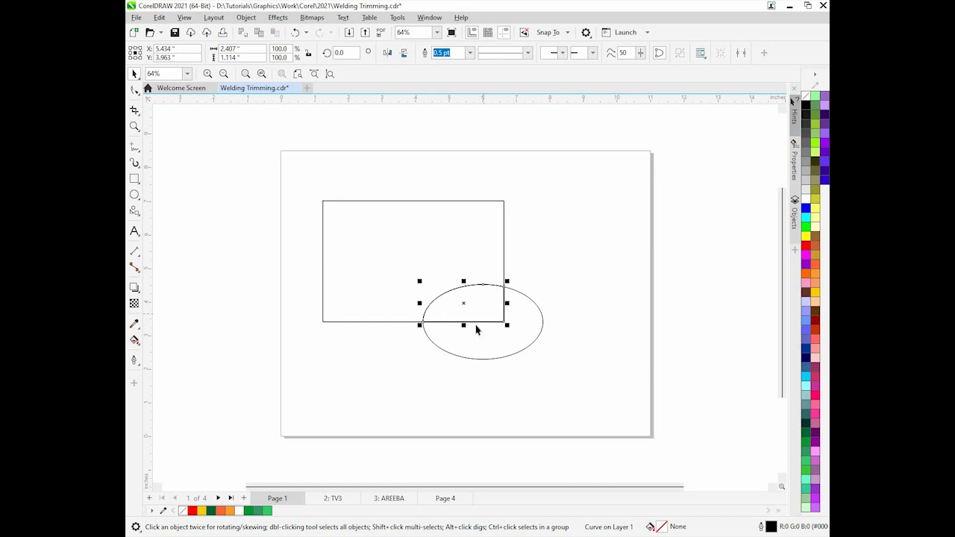
pyautogui.moveTo(464, 303); pyautogui.dragTo(589, 202)
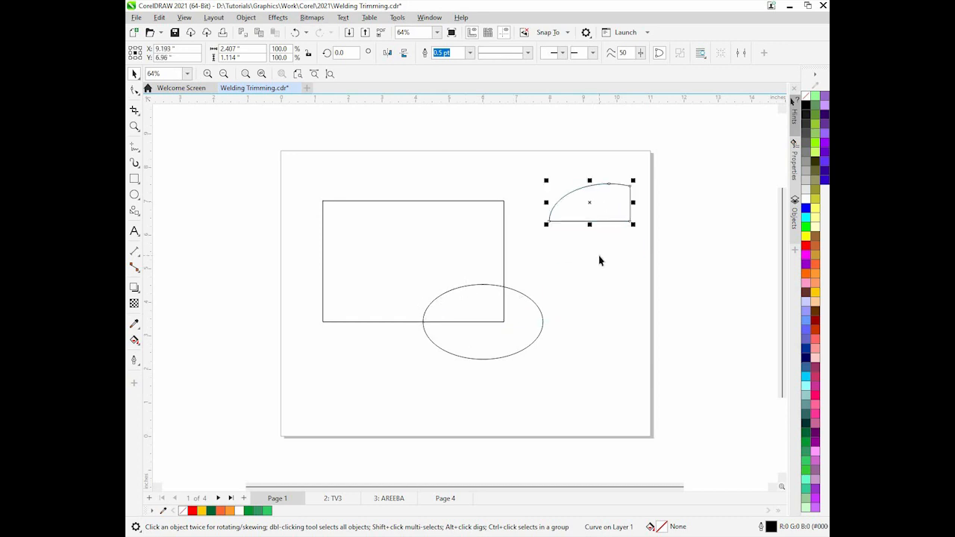
# Simplify the overlapping ellipse and rectangle, move the ellipse aside to inspect, then undo both changes
pyautogui.click(521, 345)
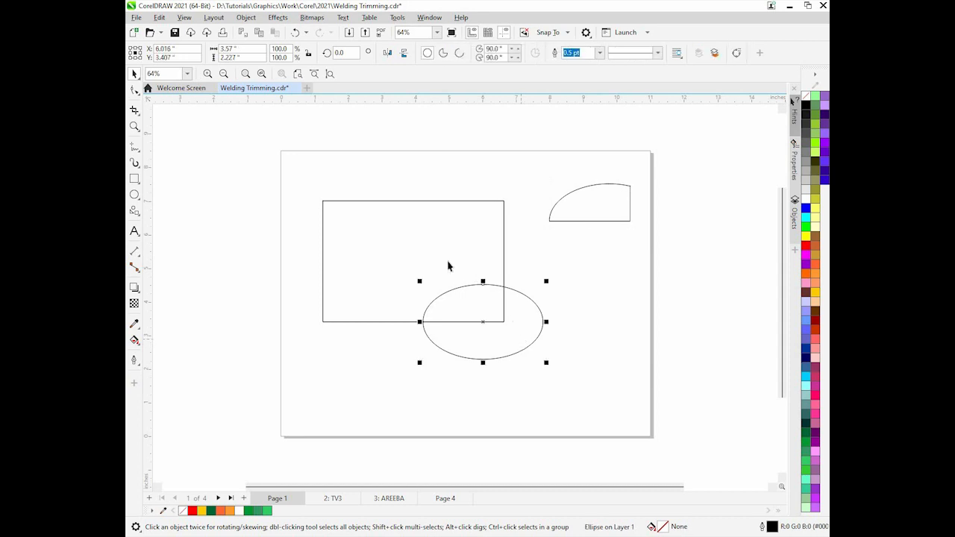
pyautogui.keyDown('shift'); pyautogui.click(481, 262); pyautogui.keyUp('shift')
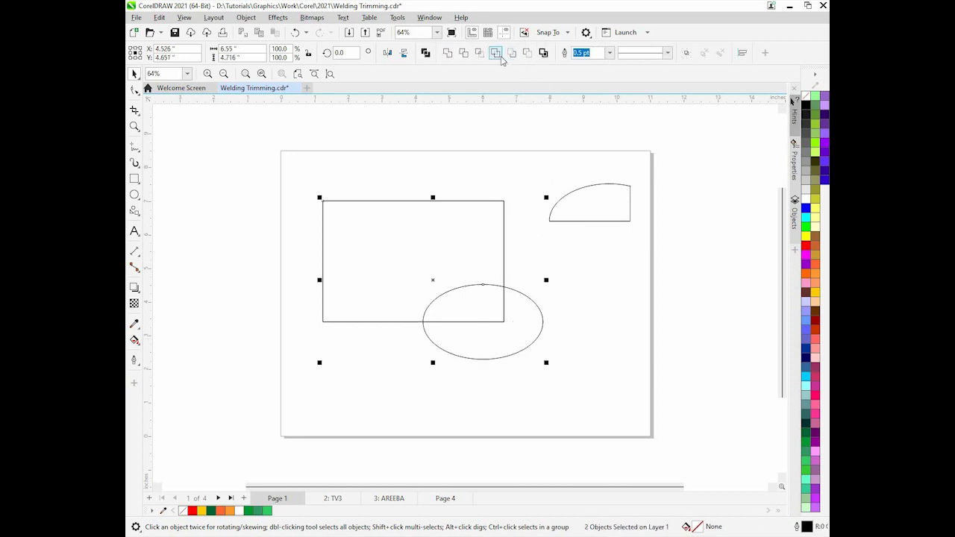
pyautogui.click(500, 58)
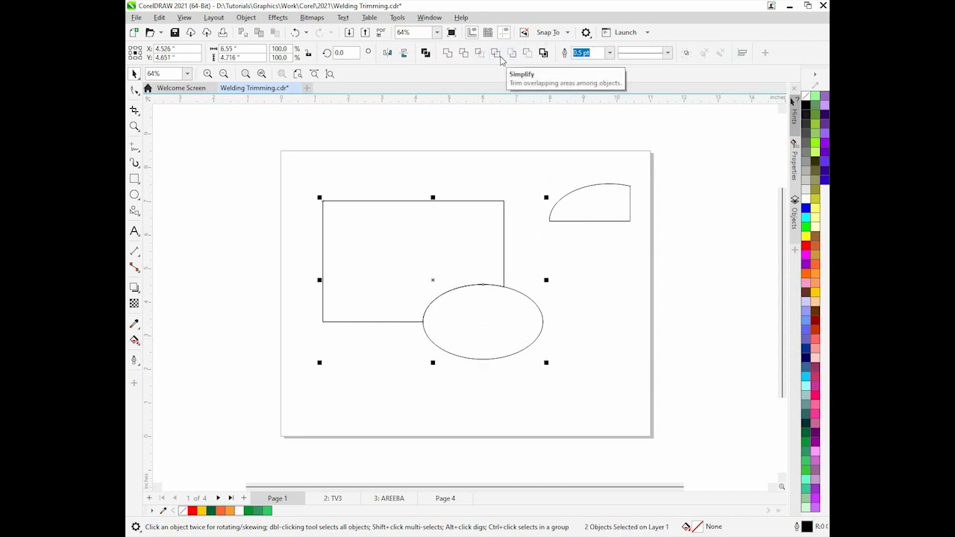
pyautogui.click(488, 331)
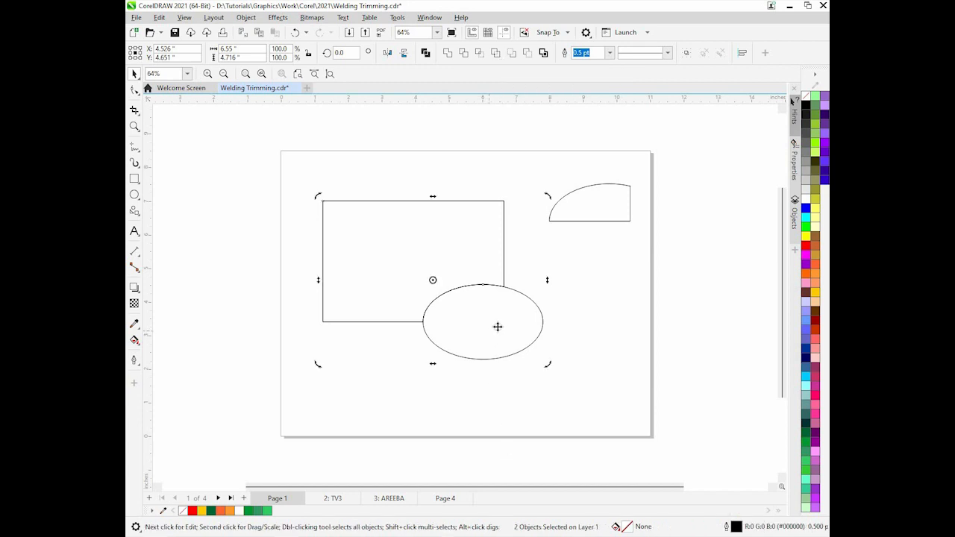
pyautogui.click(488, 320)
pyautogui.moveTo(488, 321); pyautogui.dragTo(539, 356)
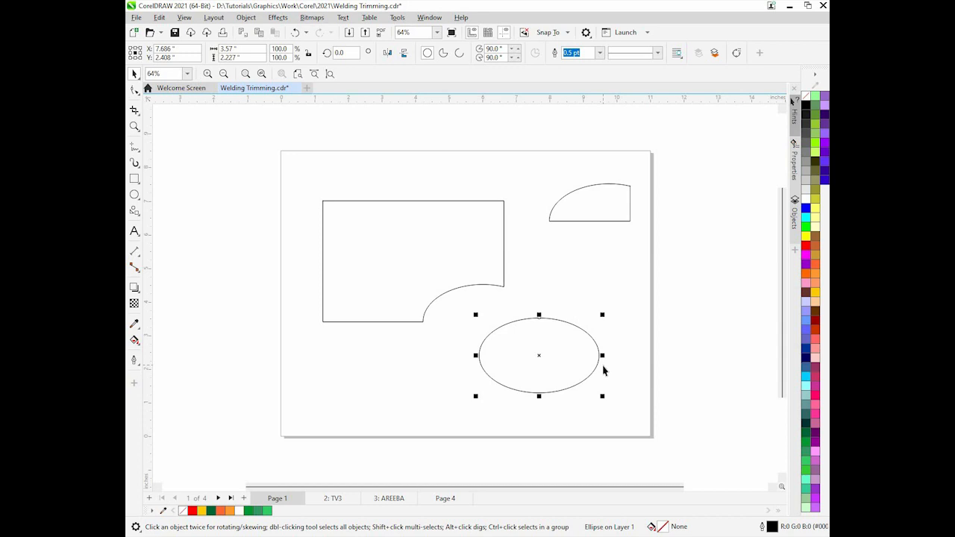
pyautogui.hotkey('ctrl', 'z')
pyautogui.hotkey('ctrl', 'z')
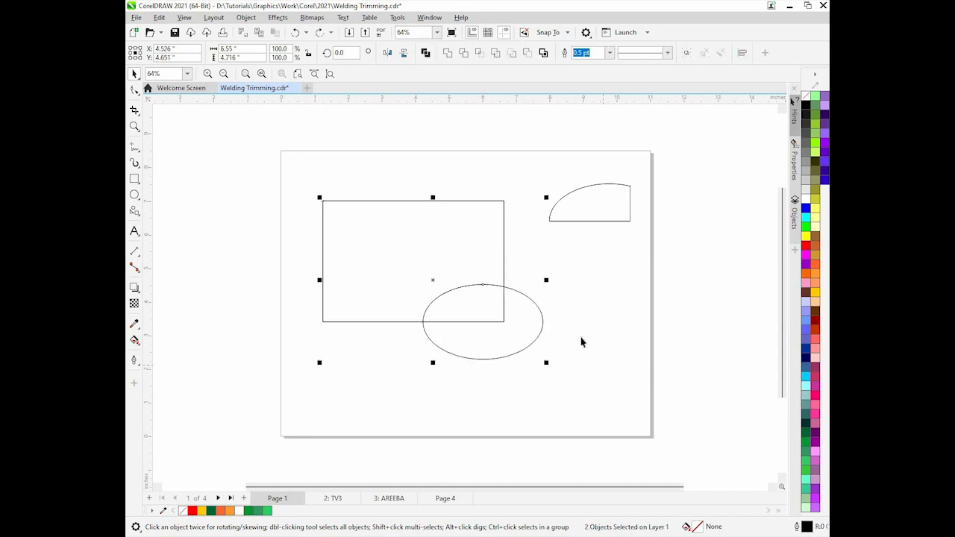
# Apply Front minus back to the selected rectangle and ellipse, then undo it
pyautogui.click(516, 54)
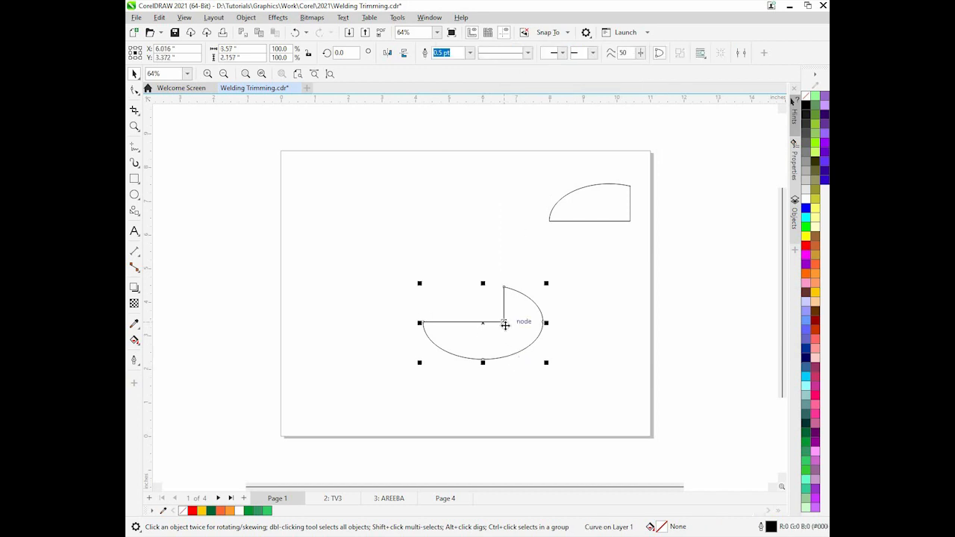
pyautogui.hotkey('ctrl', 'z')
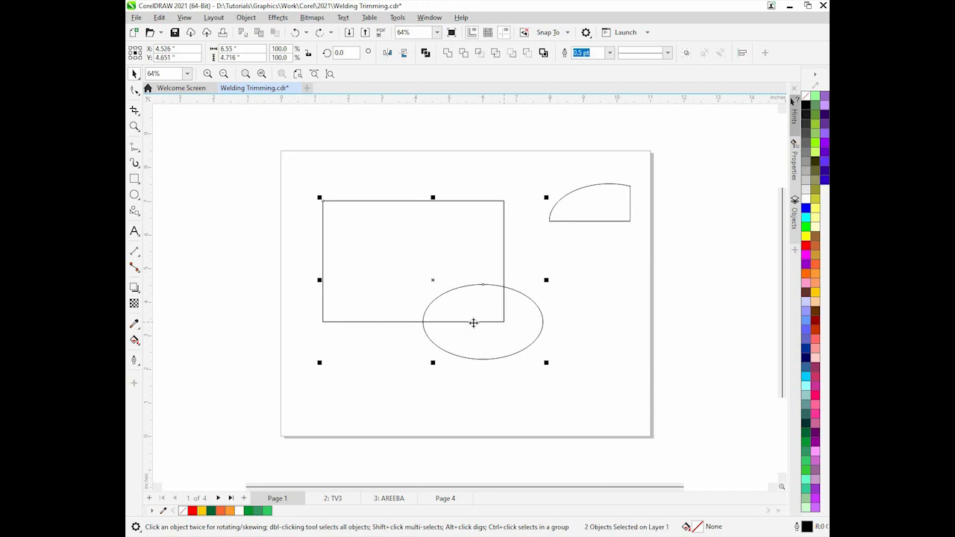
# Fill the ellipse with a light pink colour and switch the selection to the rectangle
pyautogui.click(618, 377)
pyautogui.click(501, 331)
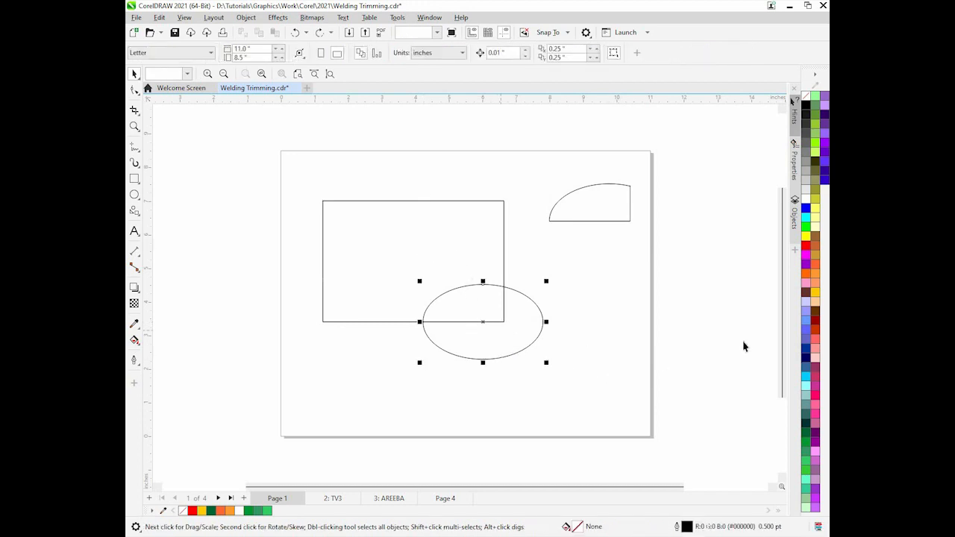
pyautogui.click(816, 361)
pyautogui.press('Tab')
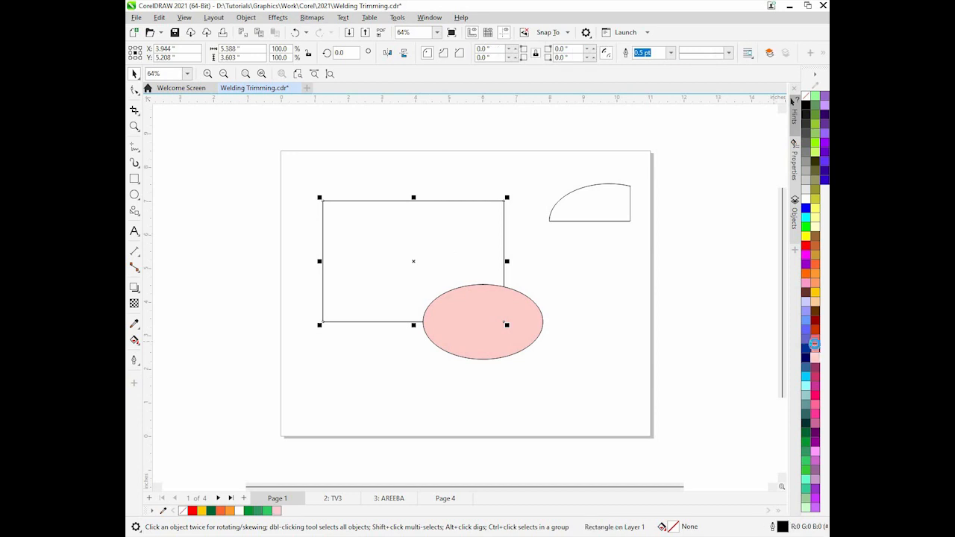
# Fill the rectangle with salmon pink, select it together with the ellipse, apply Front minus back, then undo it
pyautogui.click(814, 345)
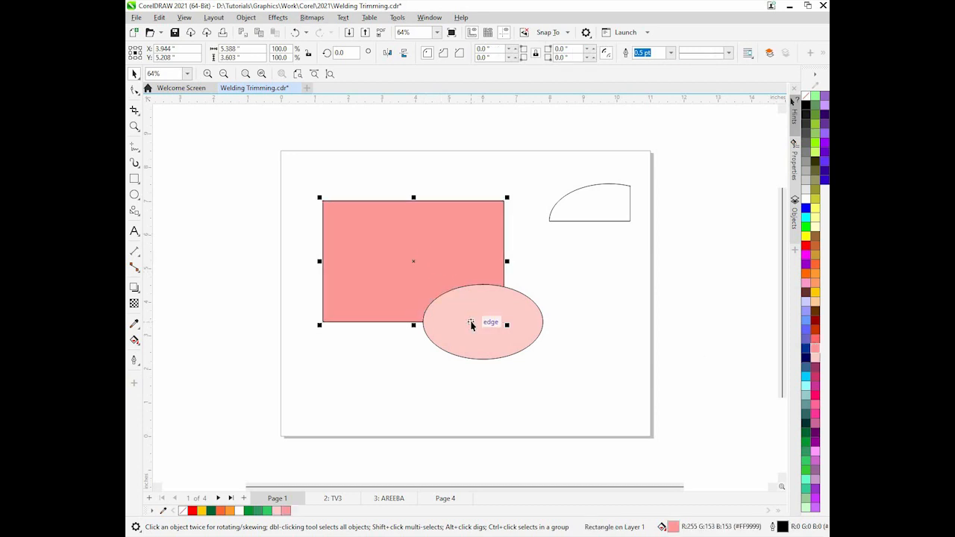
pyautogui.moveTo(471, 325)
pyautogui.mouseDown()
pyautogui.moveTo(512, 402)
pyautogui.moveTo(470, 318)
pyautogui.mouseUp()
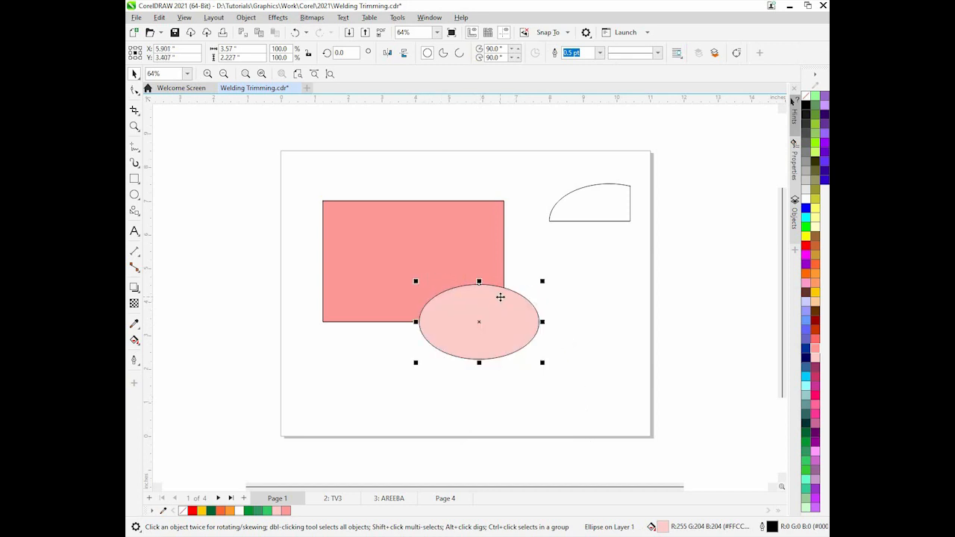
pyautogui.keyDown('shift'); pyautogui.click(445, 249); pyautogui.keyUp('shift')
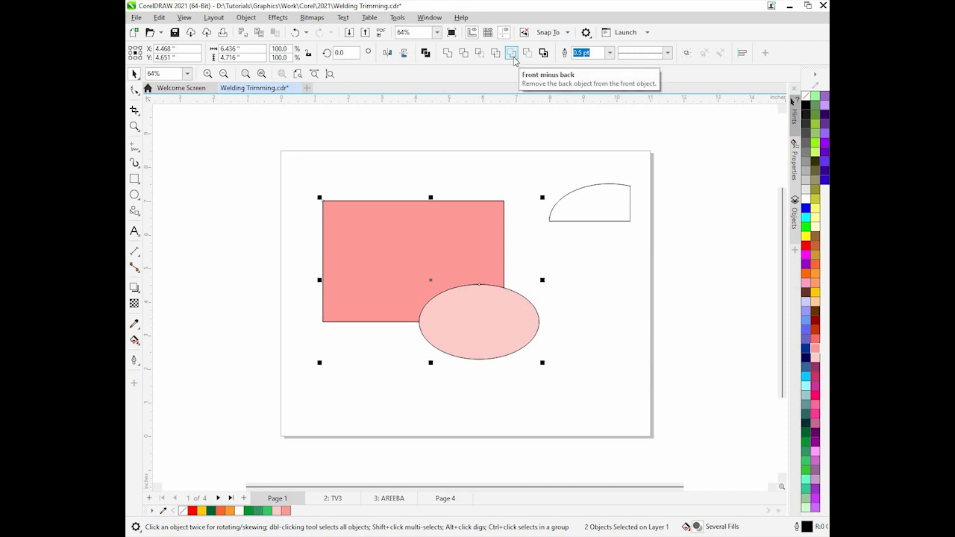
pyautogui.click(512, 55)
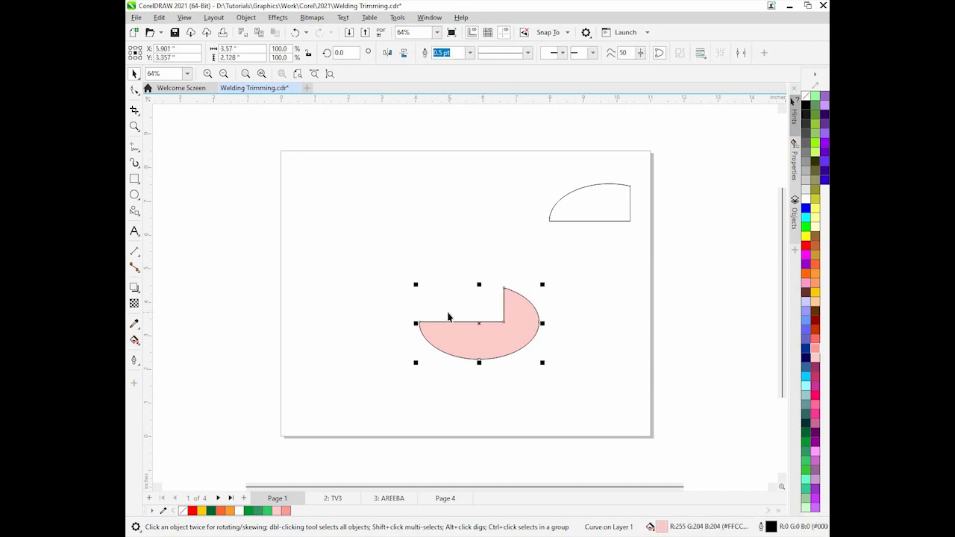
pyautogui.hotkey('ctrl', 'z')
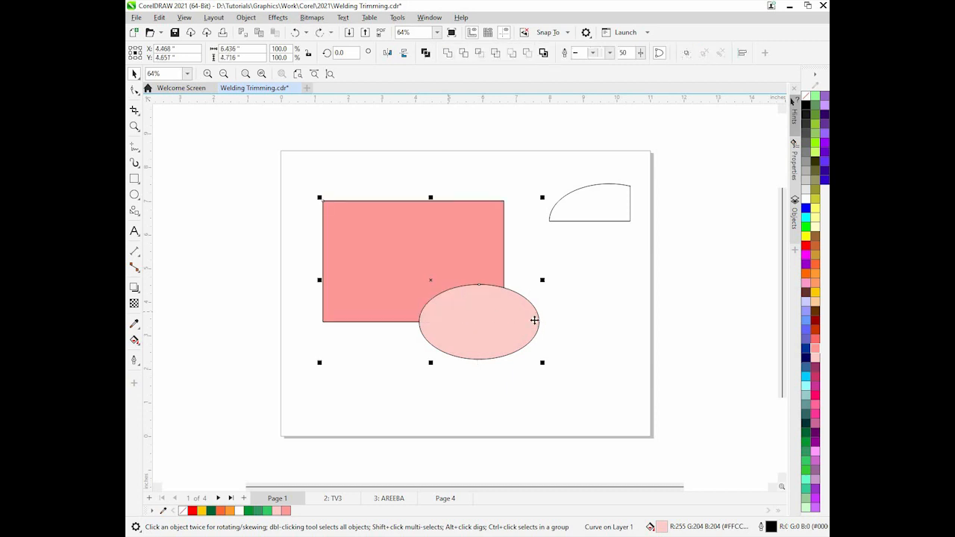
# Select the rectangle and ellipse together, apply Back minus front, then undo it
pyautogui.click(458, 281)
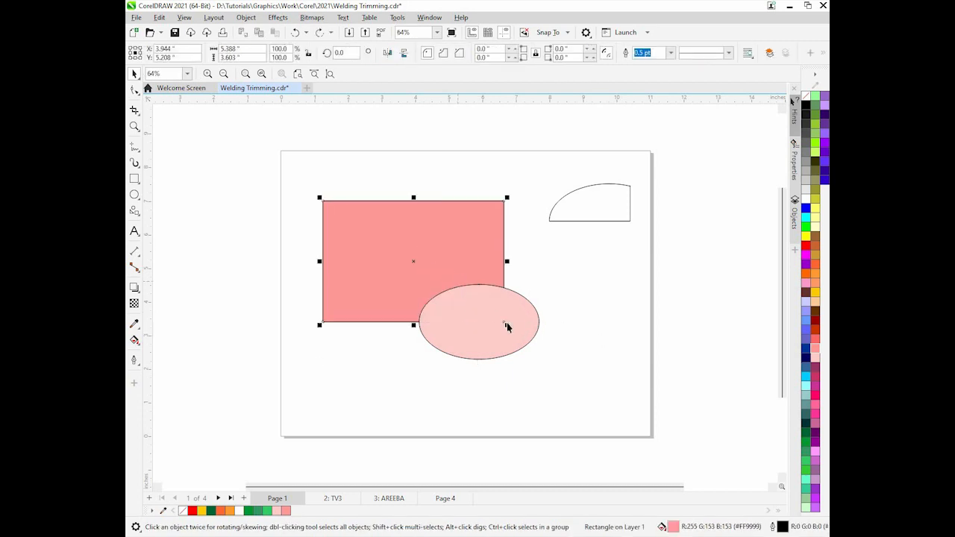
pyautogui.click(525, 275)
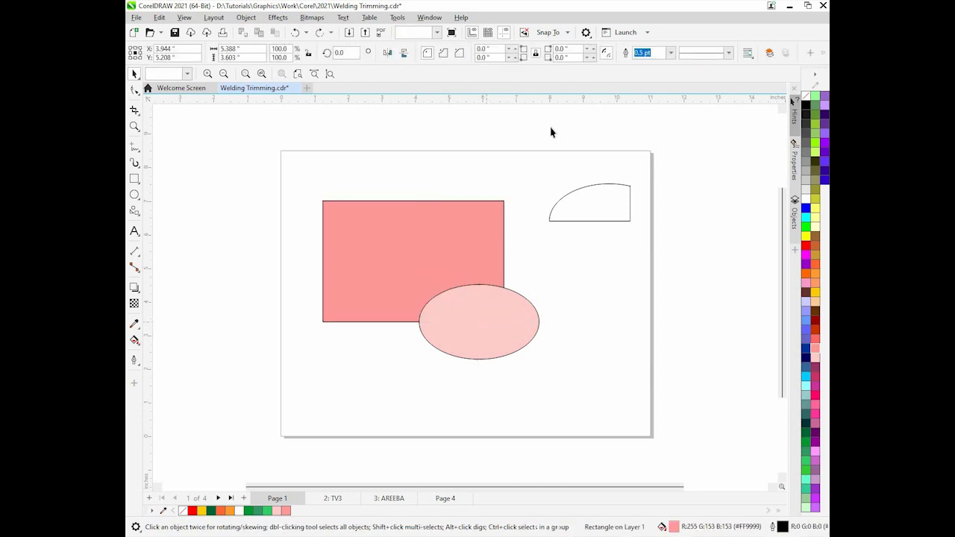
pyautogui.click(450, 252)
pyautogui.keyDown('shift'); pyautogui.click(470, 341); pyautogui.keyUp('shift')
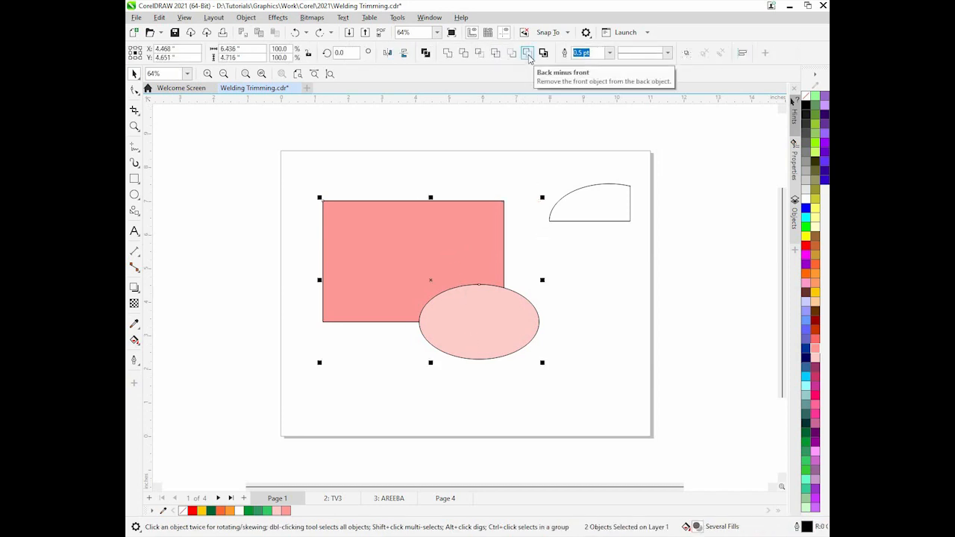
pyautogui.click(529, 57)
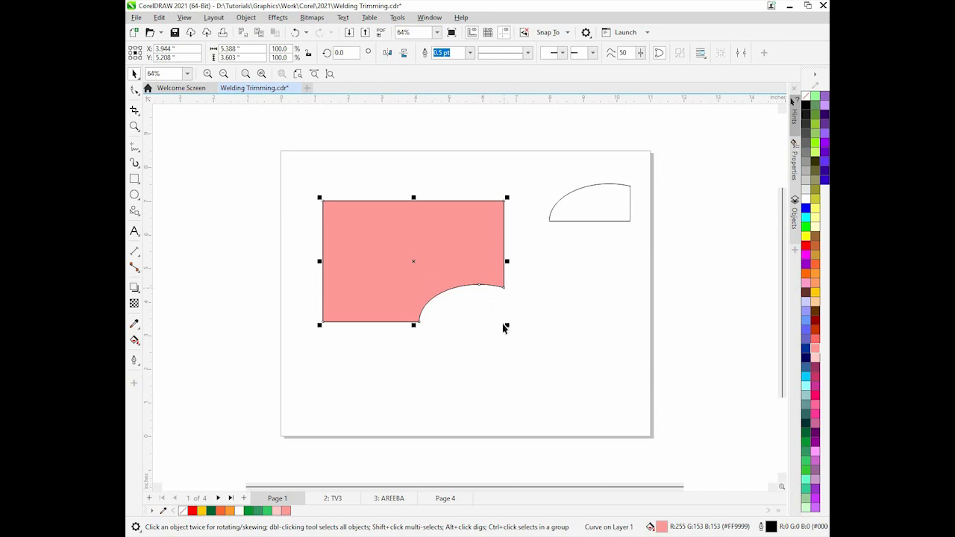
pyautogui.hotkey('ctrl', 'z')
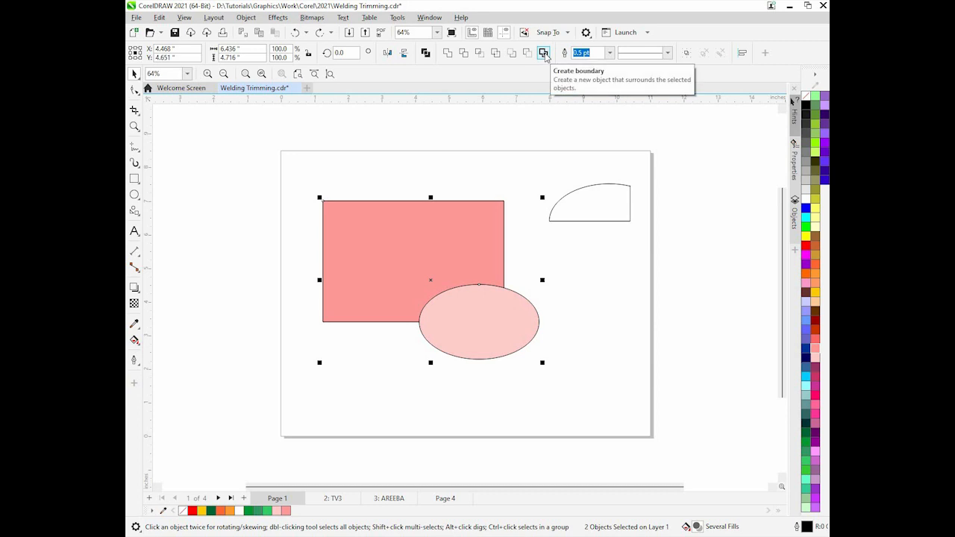
# Create a boundary around the rectangle and ellipse, move it to the right to inspect, then delete it
pyautogui.click(545, 57)
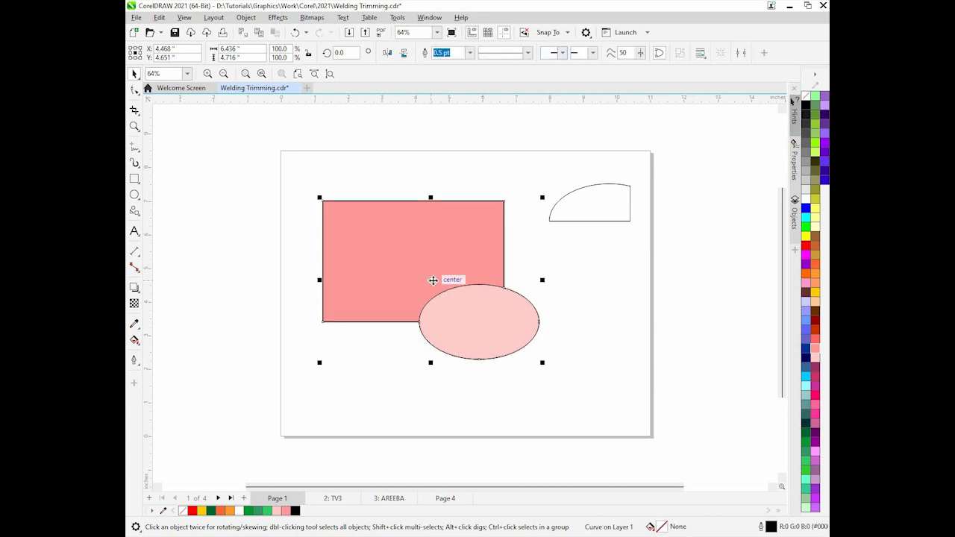
pyautogui.moveTo(432, 279); pyautogui.dragTo(663, 278)
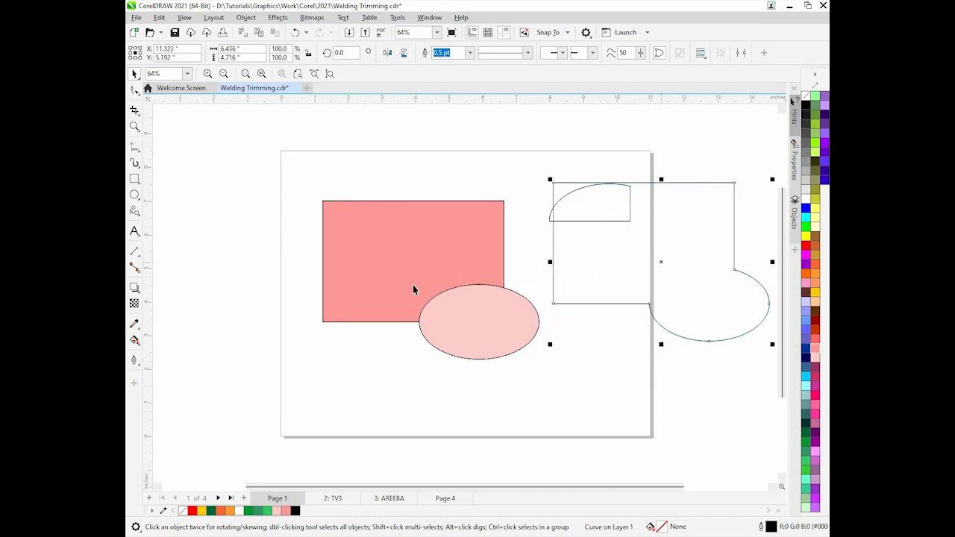
pyautogui.click(413, 288)
pyautogui.click(411, 243)
pyautogui.click(471, 313)
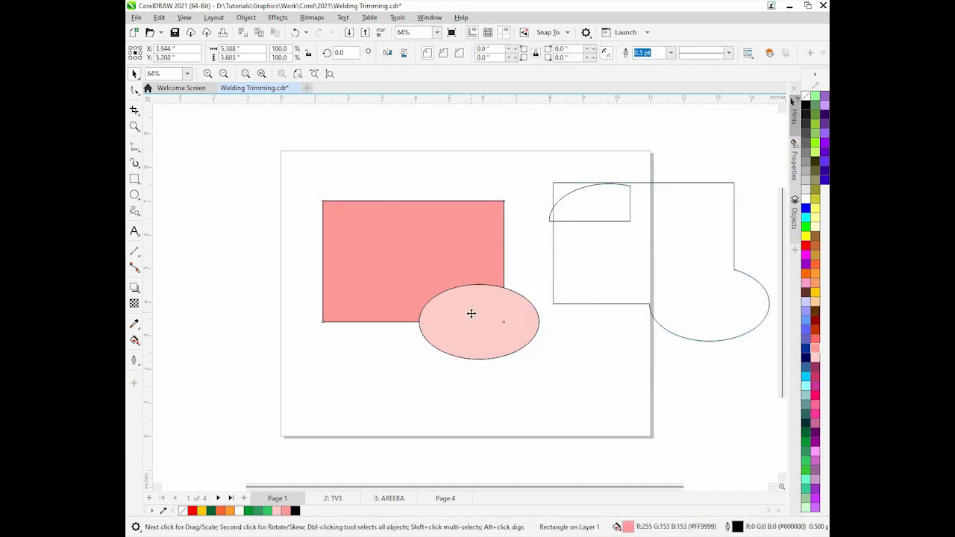
pyautogui.click(407, 269)
pyautogui.click(644, 251)
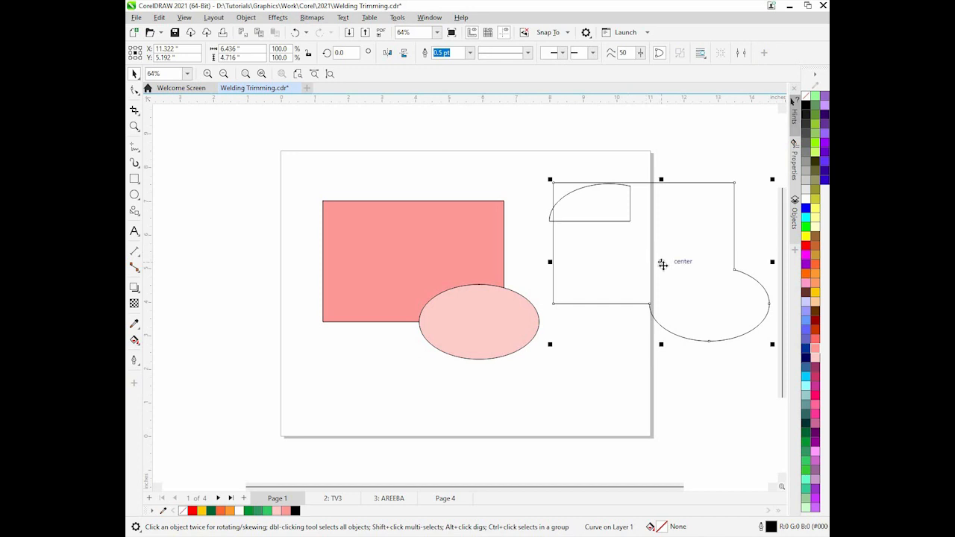
pyautogui.press('Delete')
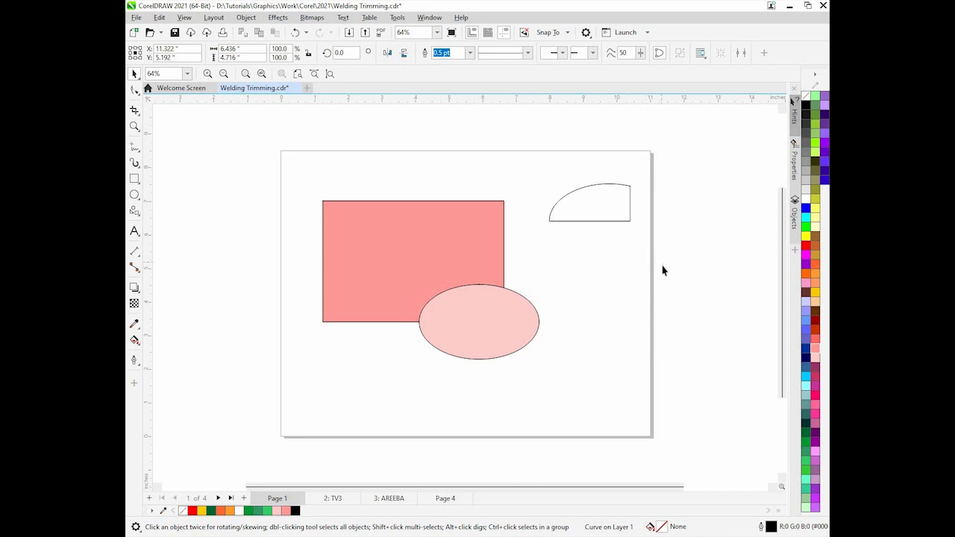
# Delete the intersection shape, the rectangle and the ellipse to clear the page
pyautogui.click(611, 186)
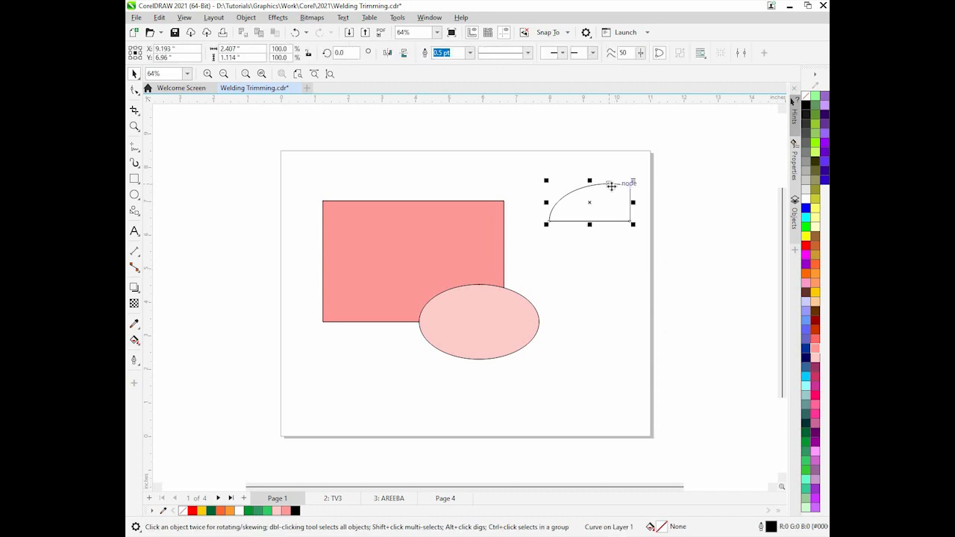
pyautogui.press('Delete')
pyautogui.click(493, 232)
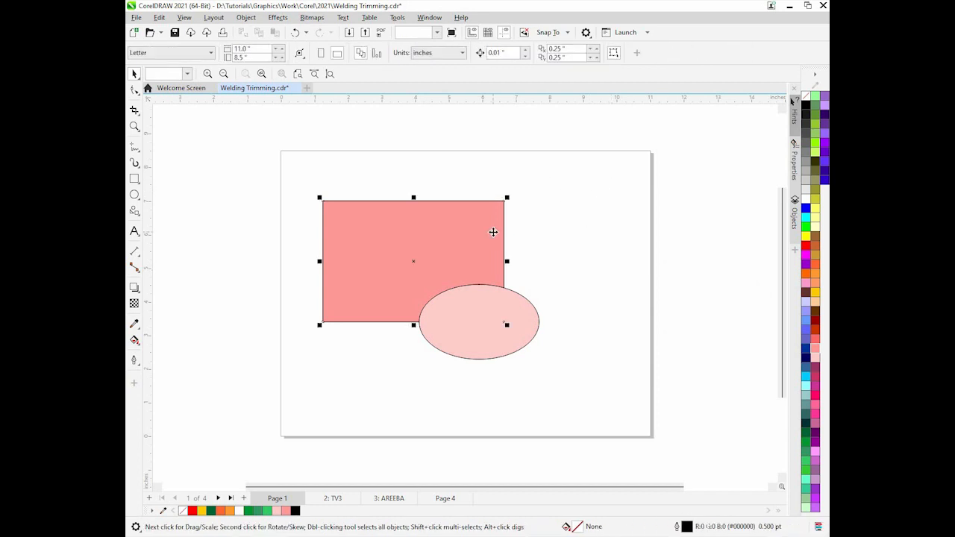
pyautogui.press('Delete')
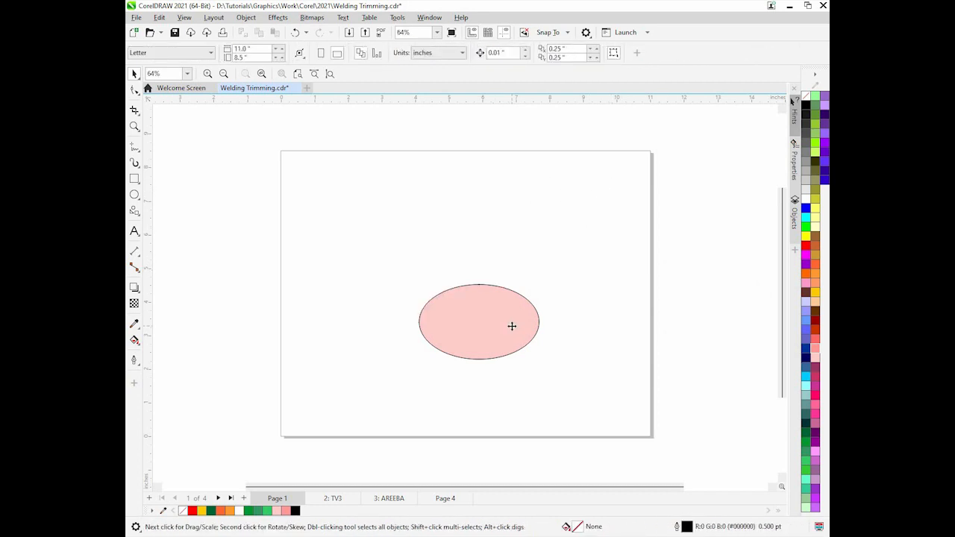
pyautogui.click(512, 326)
pyautogui.press('Delete')
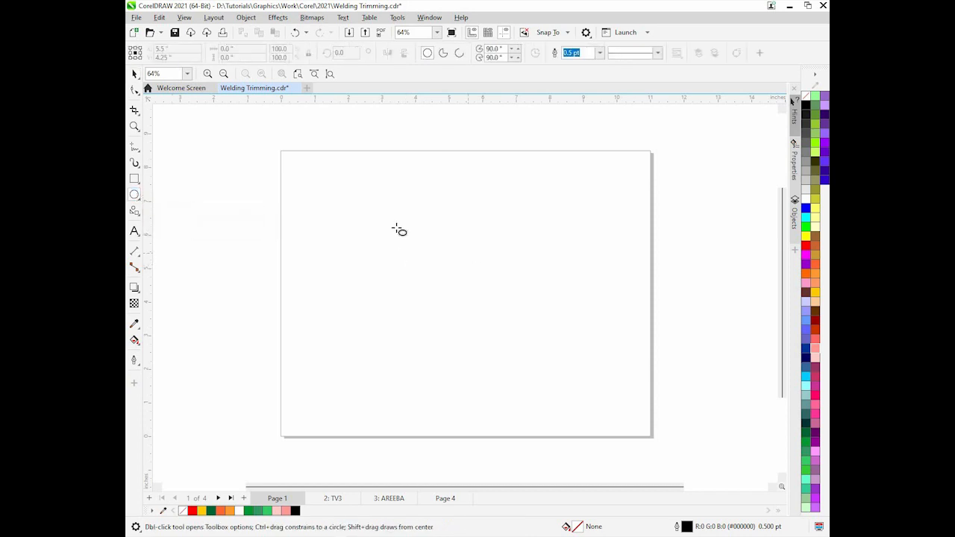
# Draw a circle about 5.76 inches wide, centre it on the page, and add a concentric copy about 3.49 inches wide
pyautogui.moveTo(394, 222); pyautogui.dragTo(570, 416)
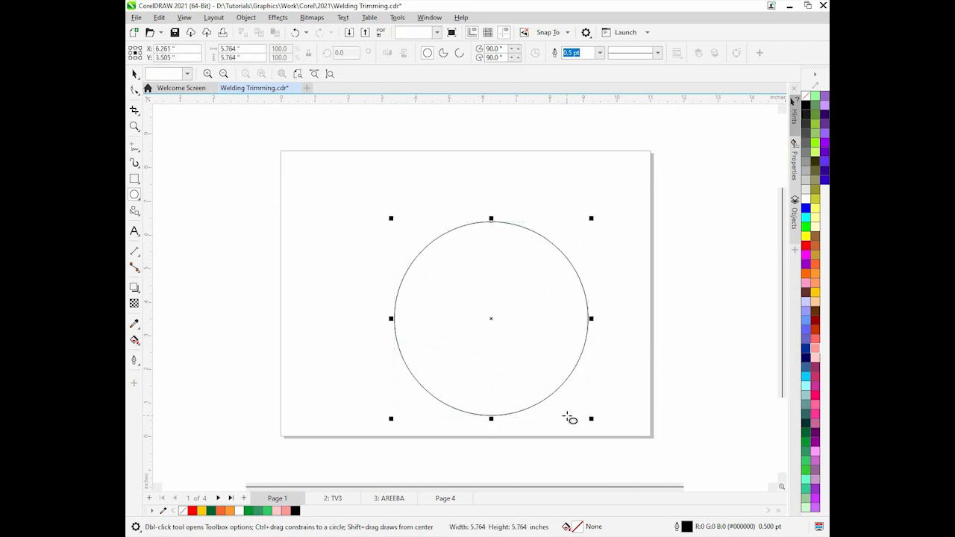
pyautogui.press('p')
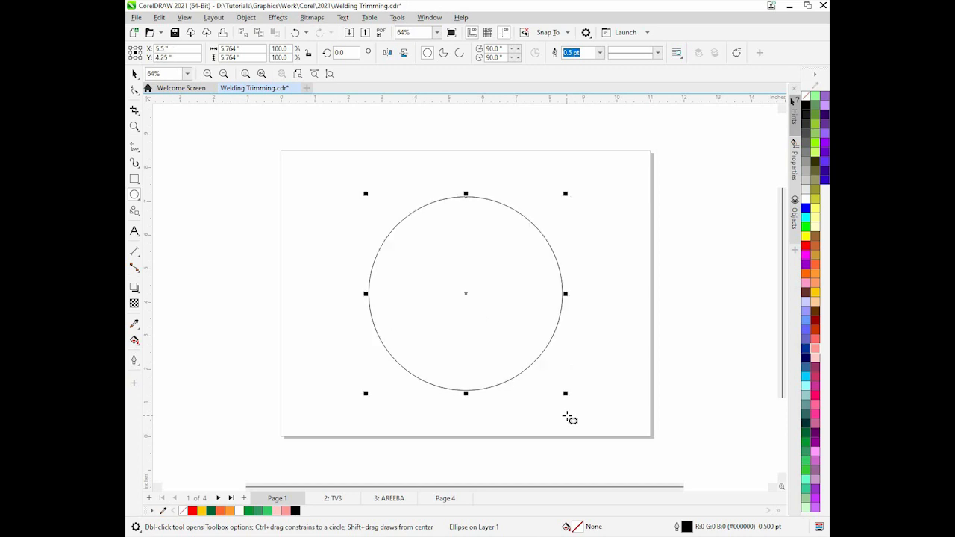
pyautogui.click(135, 74)
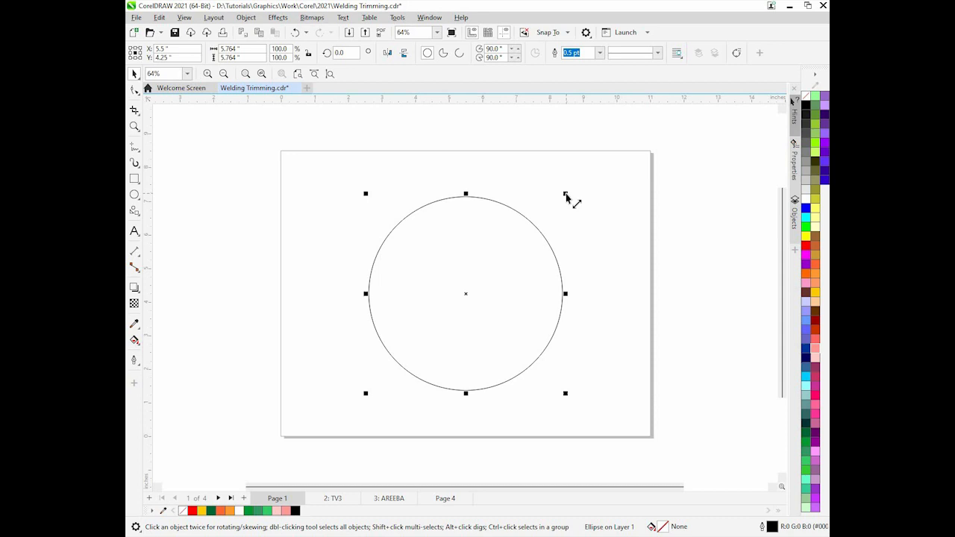
pyautogui.moveTo(565, 196); pyautogui.dragTo(532, 237)
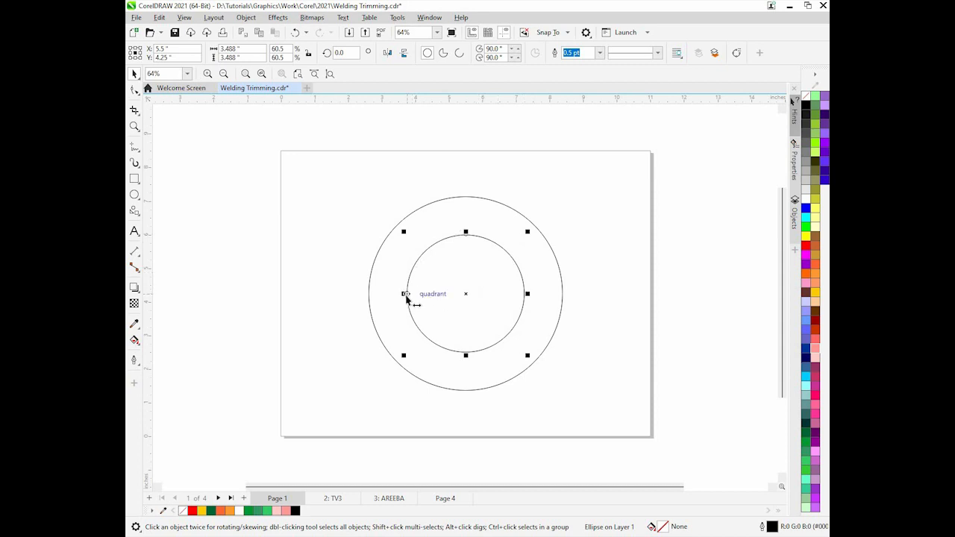
# Move the small circle left against the large circle's edge, zoom in to check the contact, zoom back out, then undo the move
pyautogui.moveTo(407, 294); pyautogui.dragTo(369, 294)
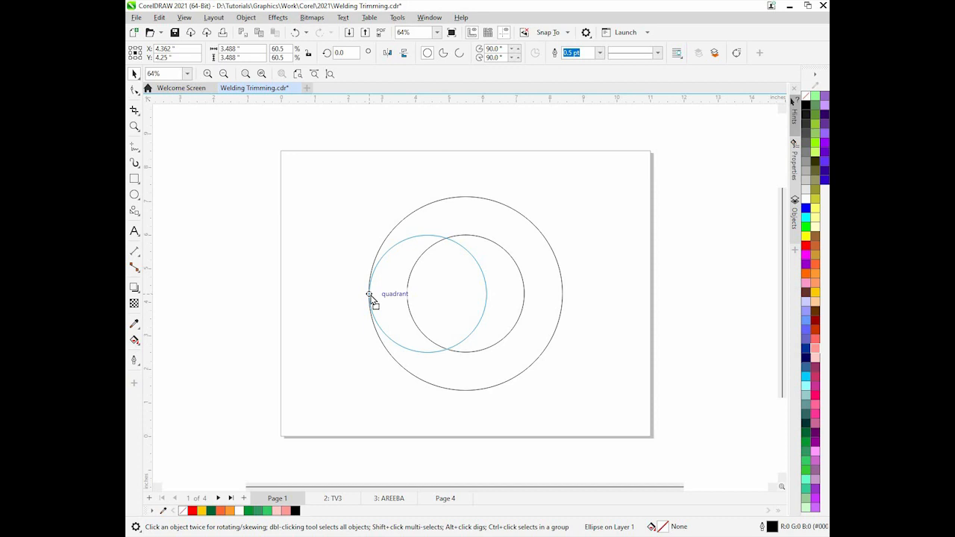
pyautogui.moveTo(369, 295); pyautogui.dragTo(368, 294)
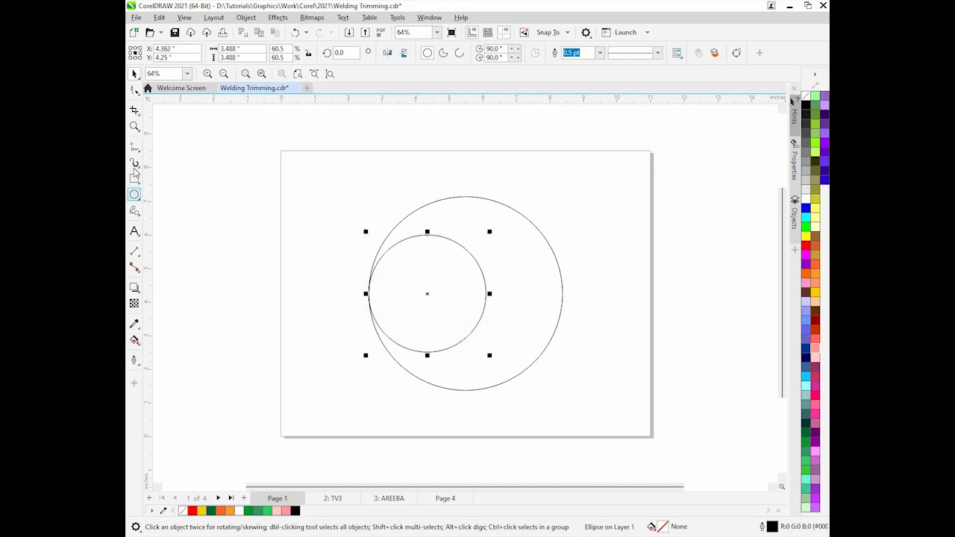
pyautogui.click(134, 126)
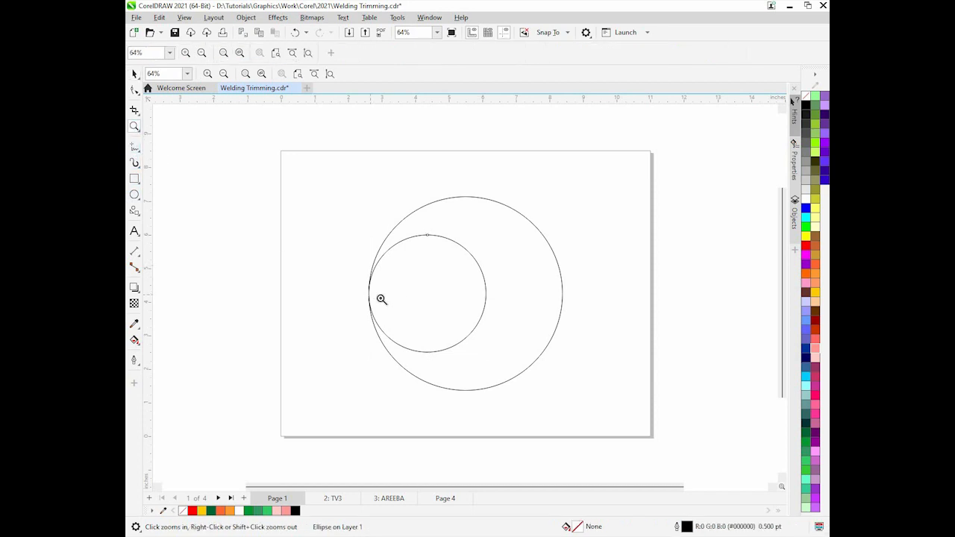
pyautogui.click(370, 297)
pyautogui.click(465, 297)
pyautogui.click(464, 291)
pyautogui.click(471, 295)
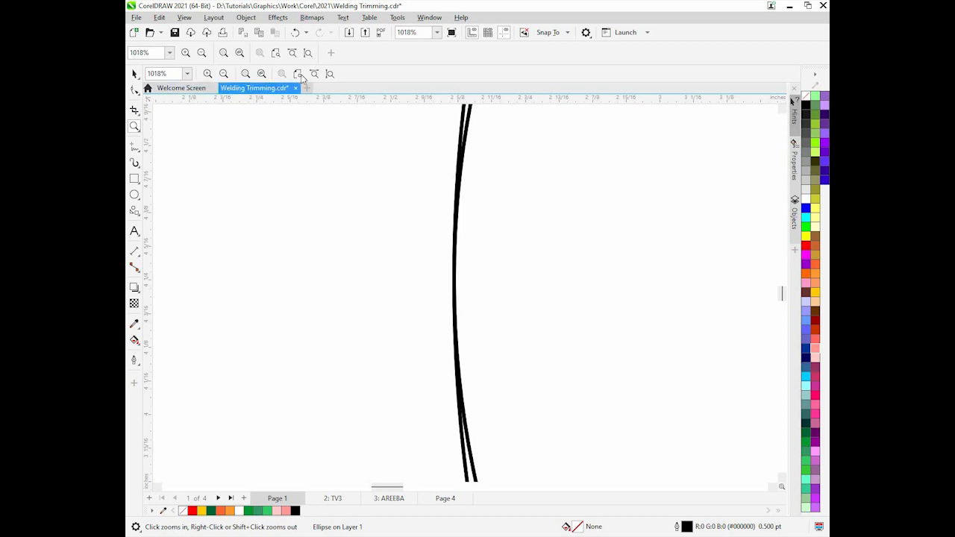
pyautogui.click(297, 74)
pyautogui.click(134, 74)
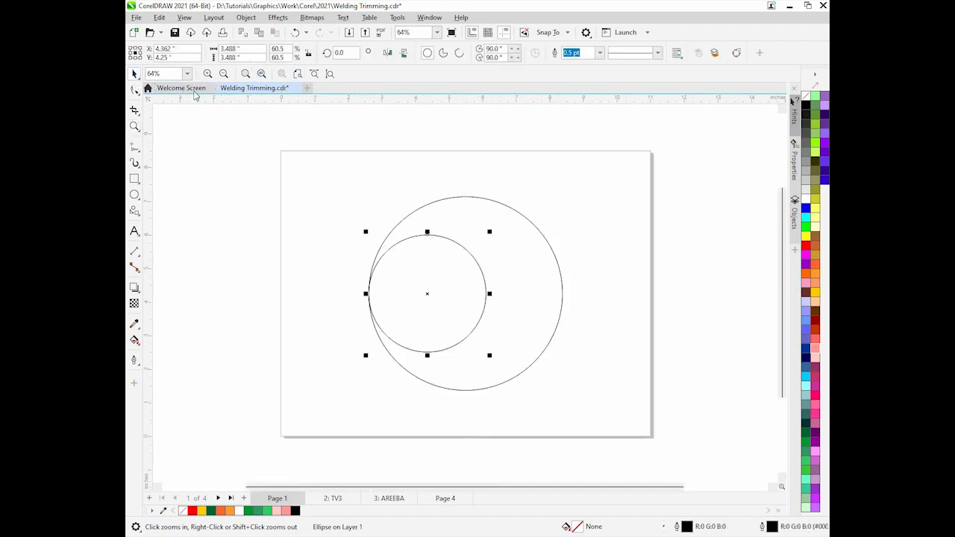
pyautogui.hotkey('ctrl', 'z')
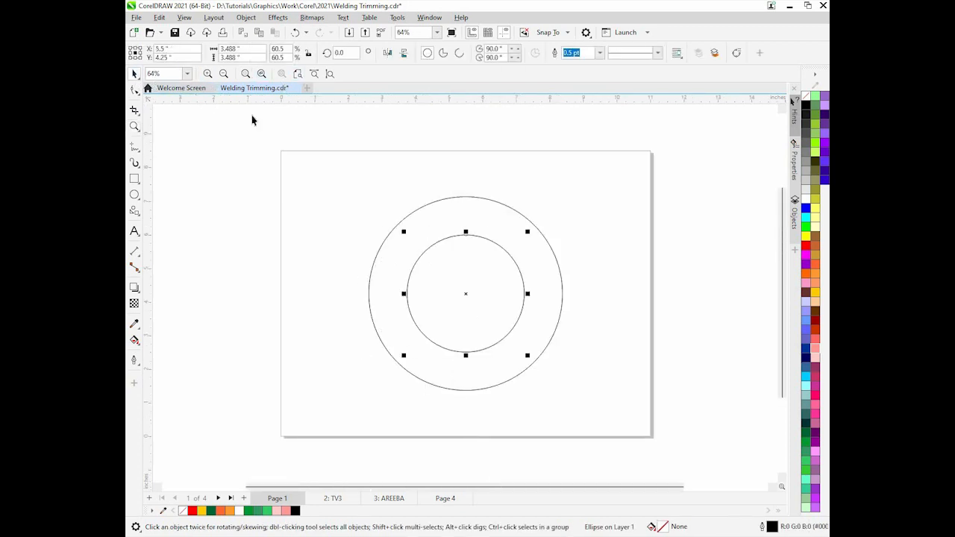
# Move the small circle against the large circle's left edge again and zoom in to check the contact point
pyautogui.moveTo(397, 296); pyautogui.dragTo(369, 291)
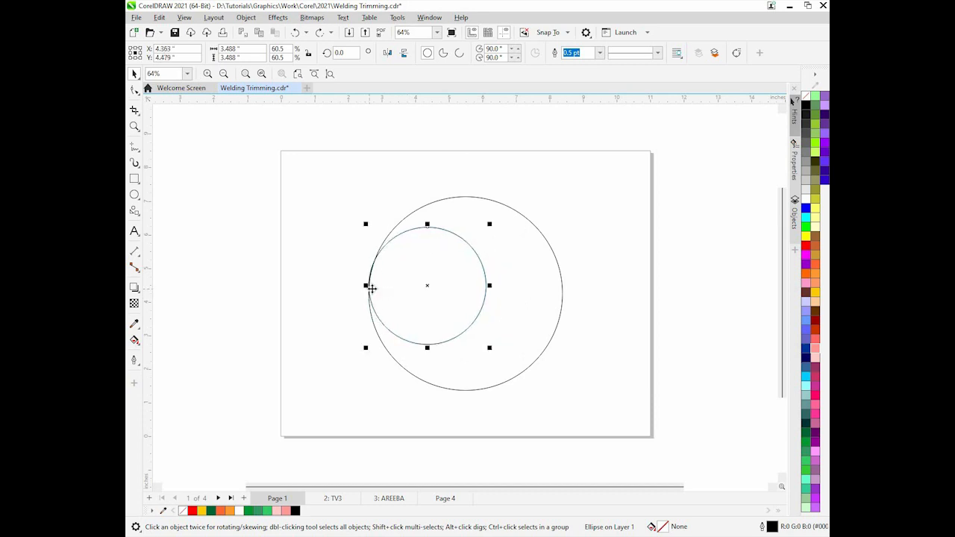
pyautogui.click(135, 128)
pyautogui.click(372, 277)
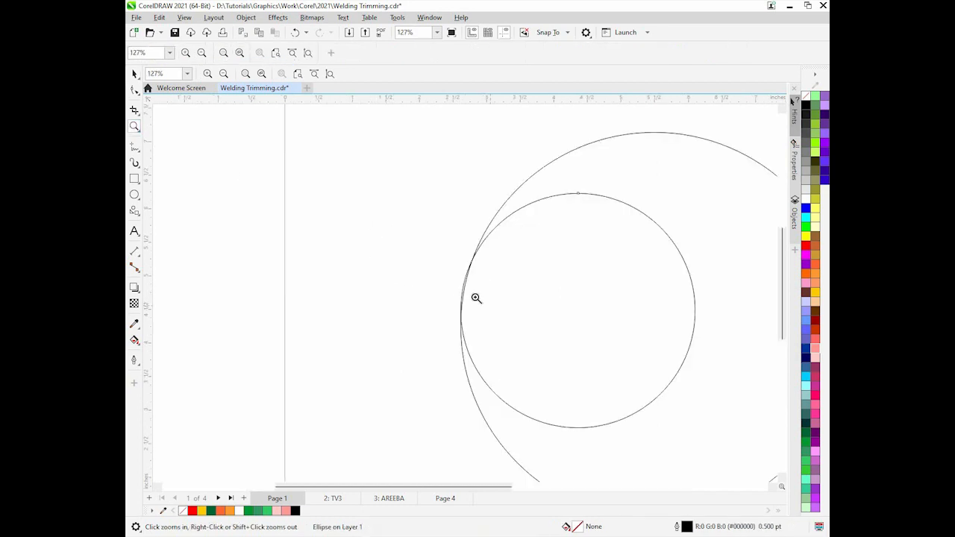
pyautogui.click(455, 276)
pyautogui.click(465, 272)
pyautogui.click(471, 273)
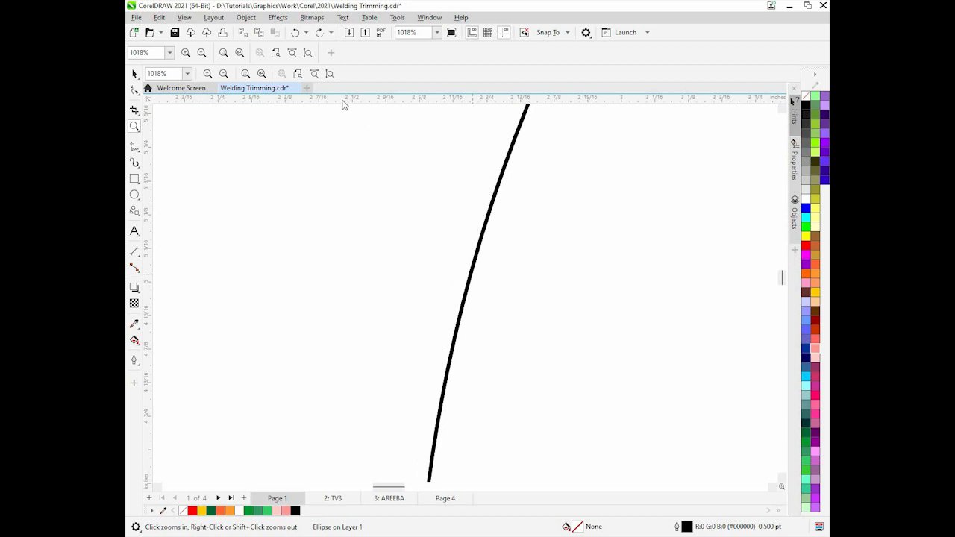
pyautogui.click(296, 74)
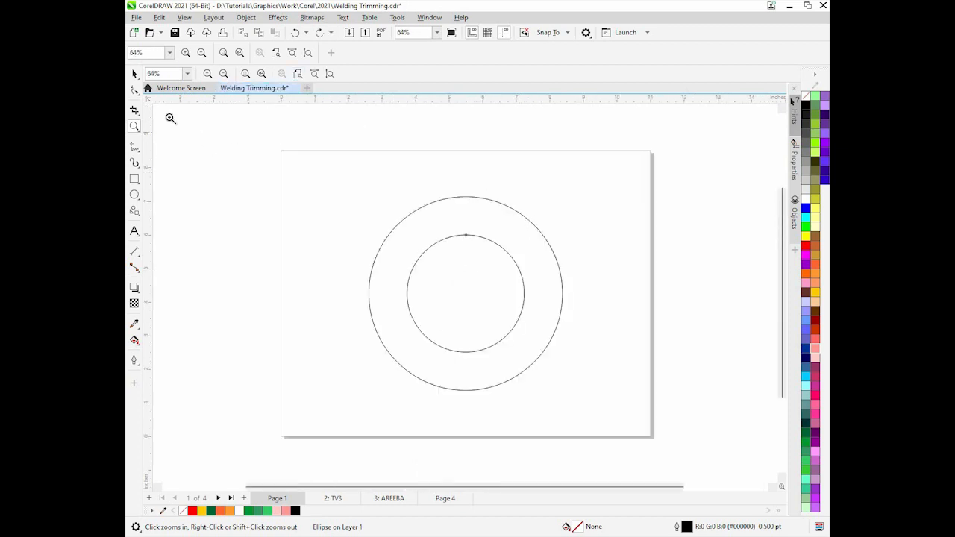
# Move the small circle left so its left quadrant touches the large circle's inner left edge
pyautogui.click(134, 74)
pyautogui.click(476, 257)
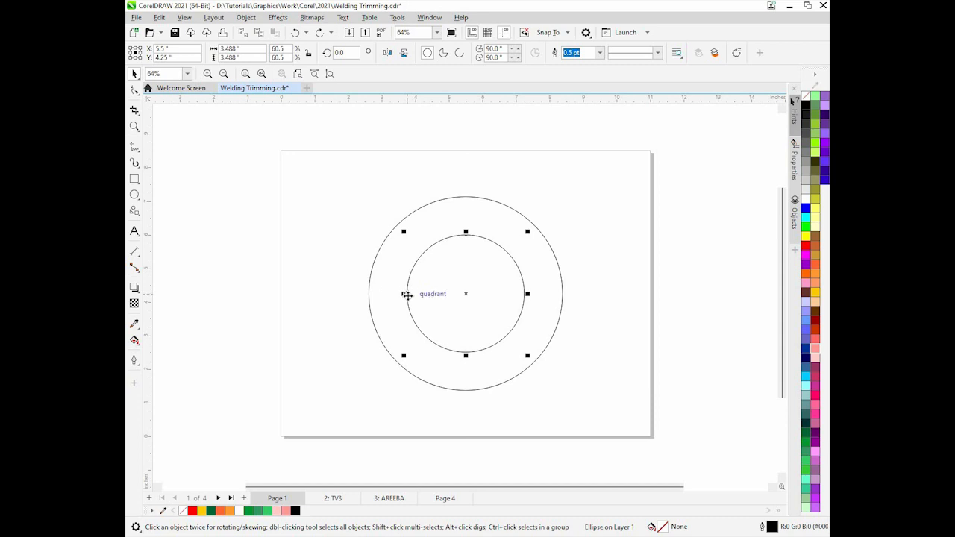
pyautogui.moveTo(408, 296); pyautogui.dragTo(371, 295)
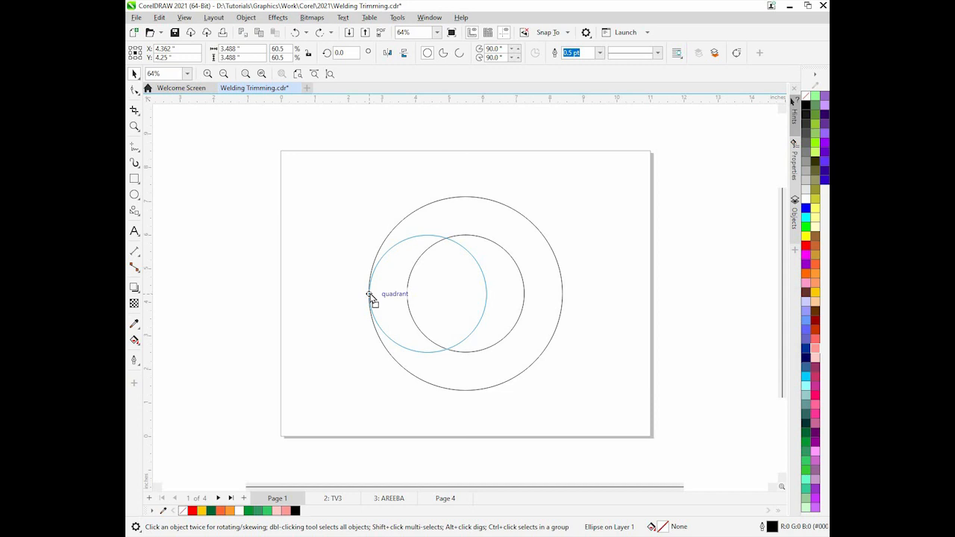
# Nudge the small circle snug against the large circle's inner left edge, zooming in to check the contact and back out
pyautogui.moveTo(368, 295); pyautogui.dragTo(370, 293)
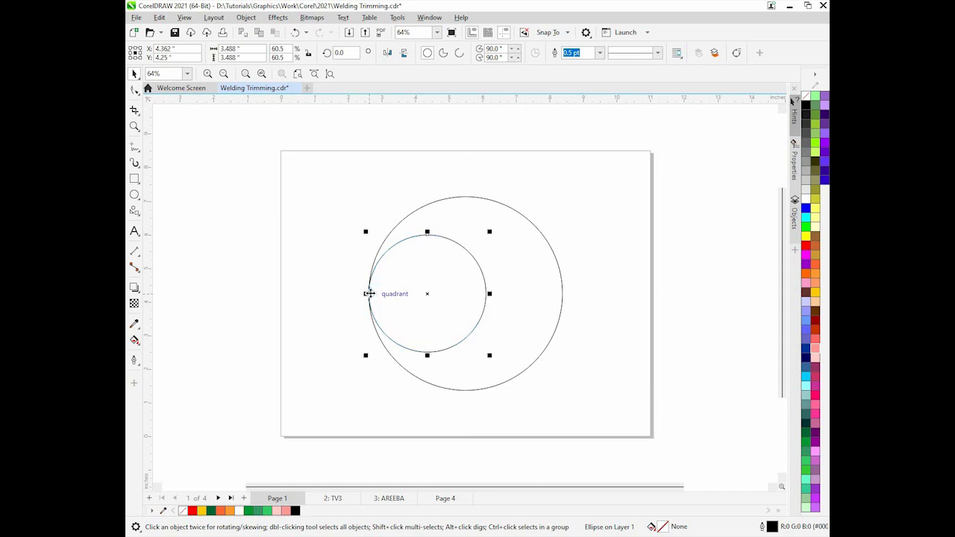
pyautogui.click(134, 129)
pyautogui.moveTo(365, 284); pyautogui.dragTo(389, 298)
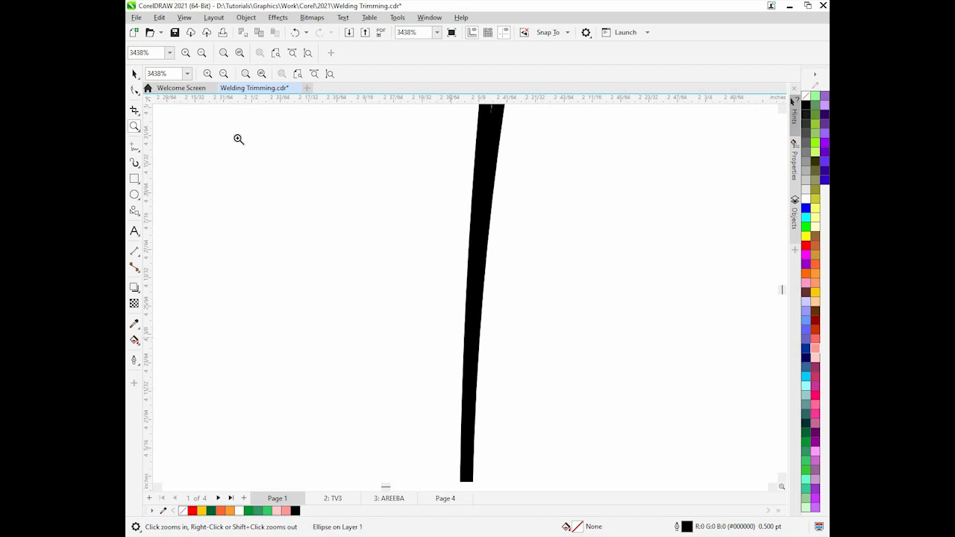
pyautogui.click(298, 74)
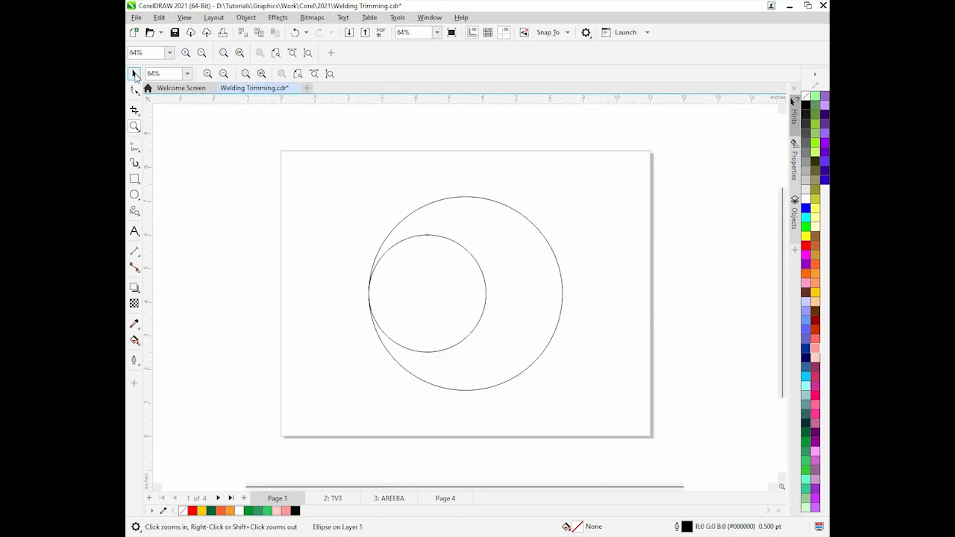
pyautogui.click(135, 75)
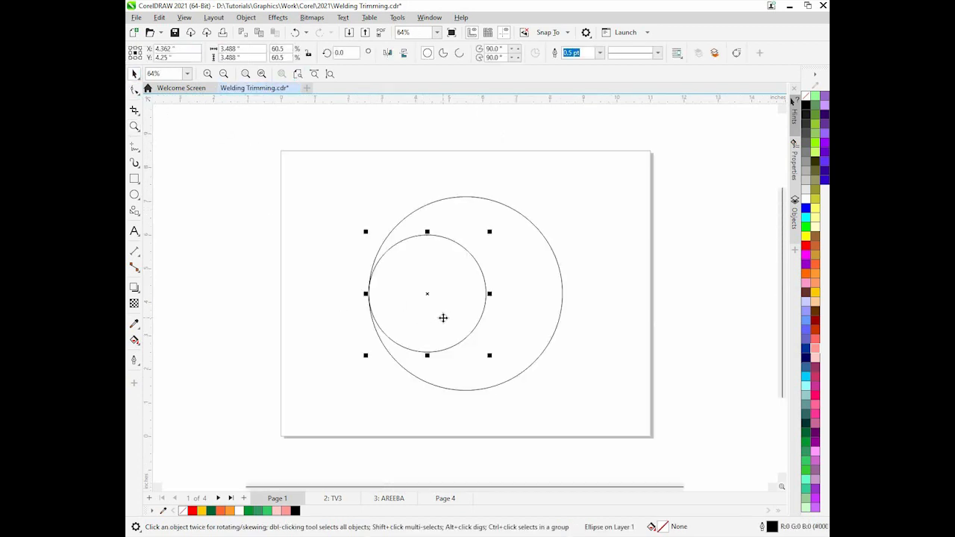
# Trim the large circle with the small circle, then move the small circle off the page to the left
pyautogui.keyDown('shift'); pyautogui.click(561, 293); pyautogui.keyUp('shift')
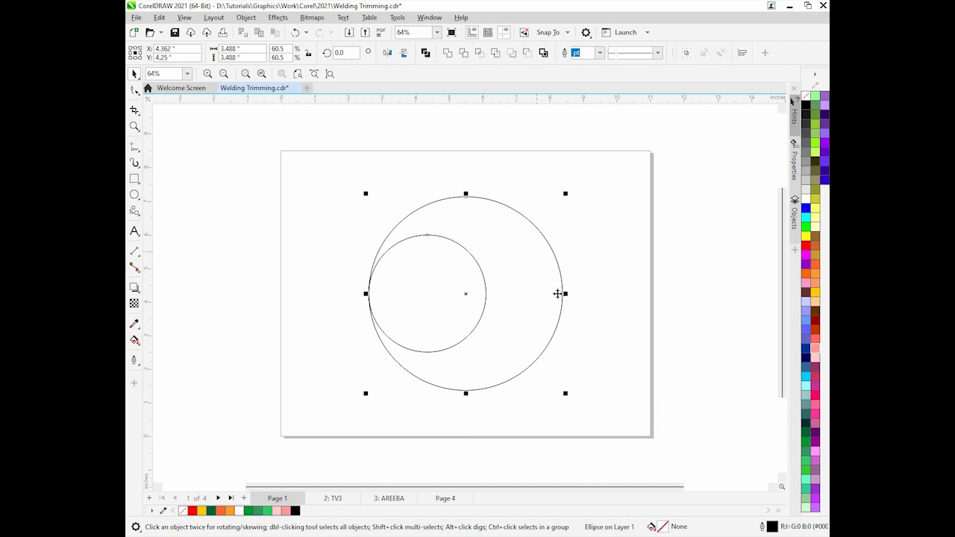
pyautogui.click(465, 55)
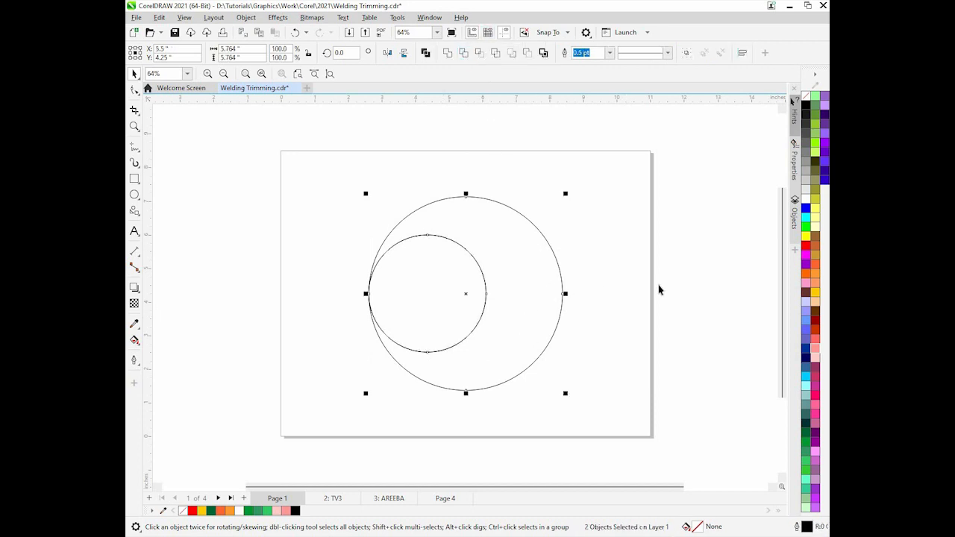
pyautogui.press('Escape')
pyautogui.click(431, 294)
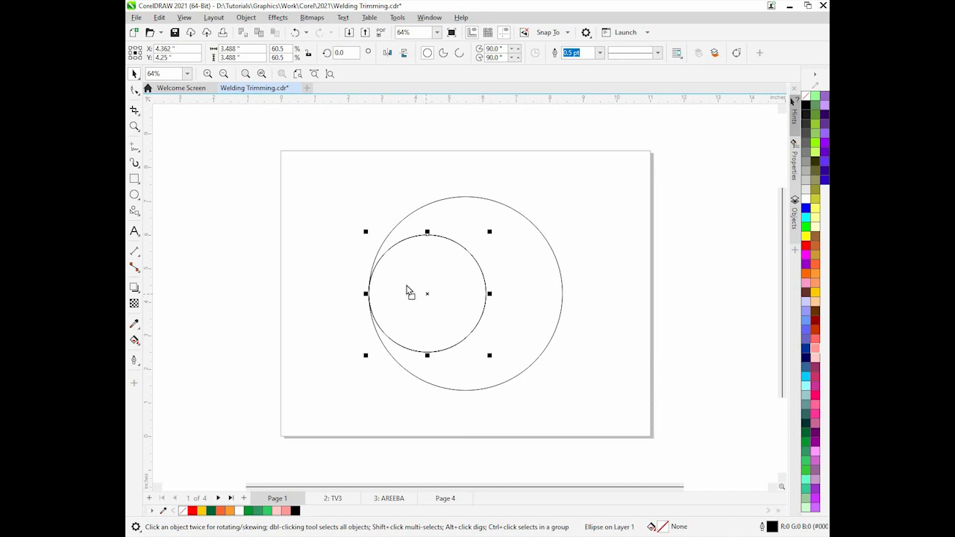
pyautogui.moveTo(405, 291); pyautogui.dragTo(207, 216)
pyautogui.press('Escape')
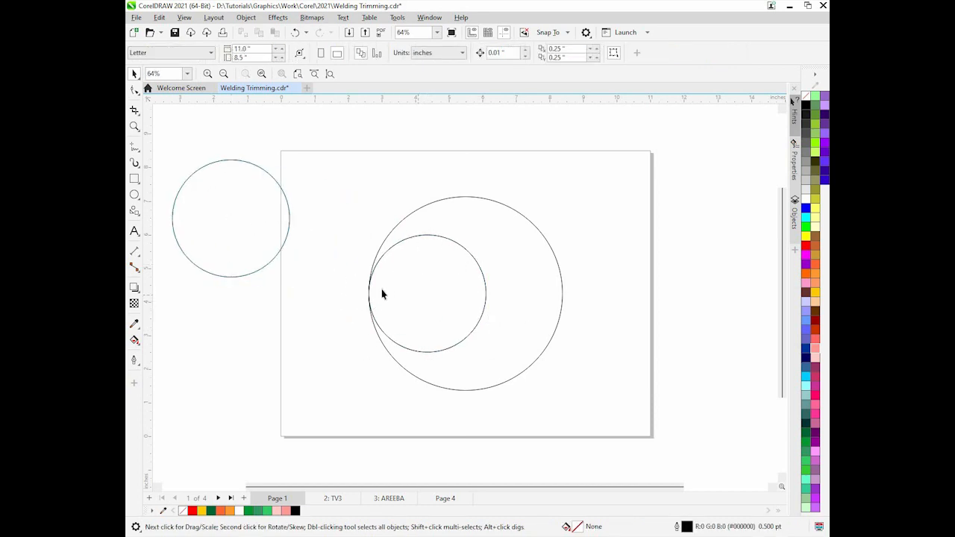
# Draw a rectangle about 3.05 by 3.28 inches beside the page and a circle about 1.15 inches wide inside it
pyautogui.click(135, 179)
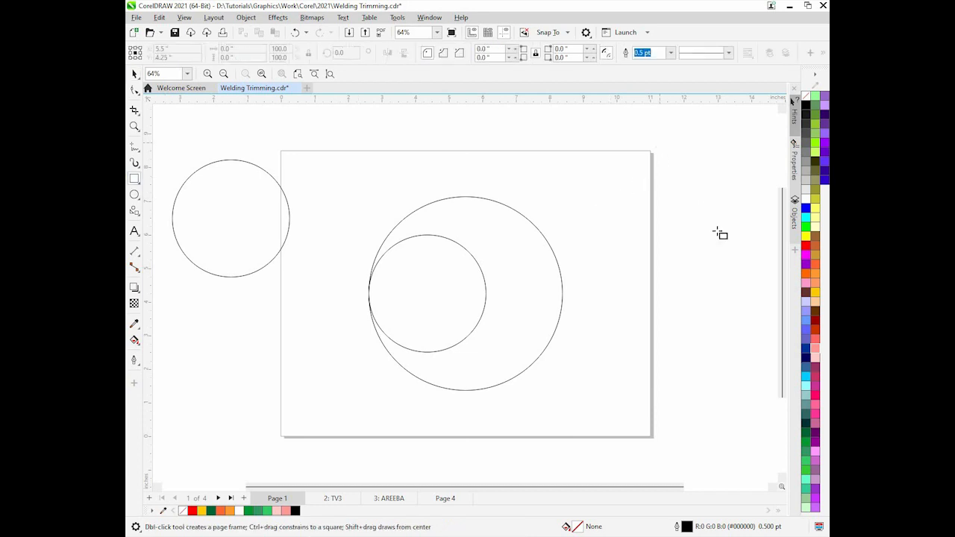
pyautogui.moveTo(660, 143); pyautogui.dragTo(762, 252)
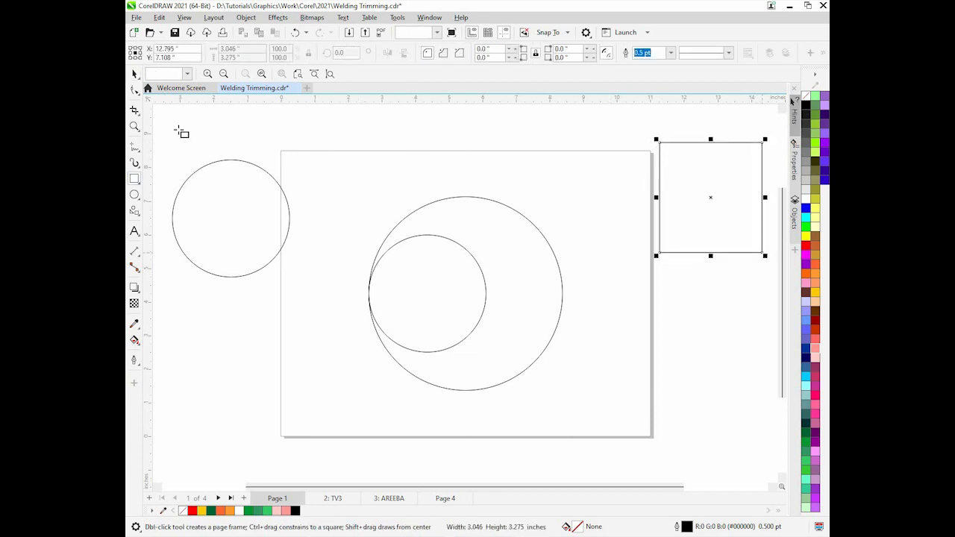
pyautogui.click(135, 111)
pyautogui.click(135, 195)
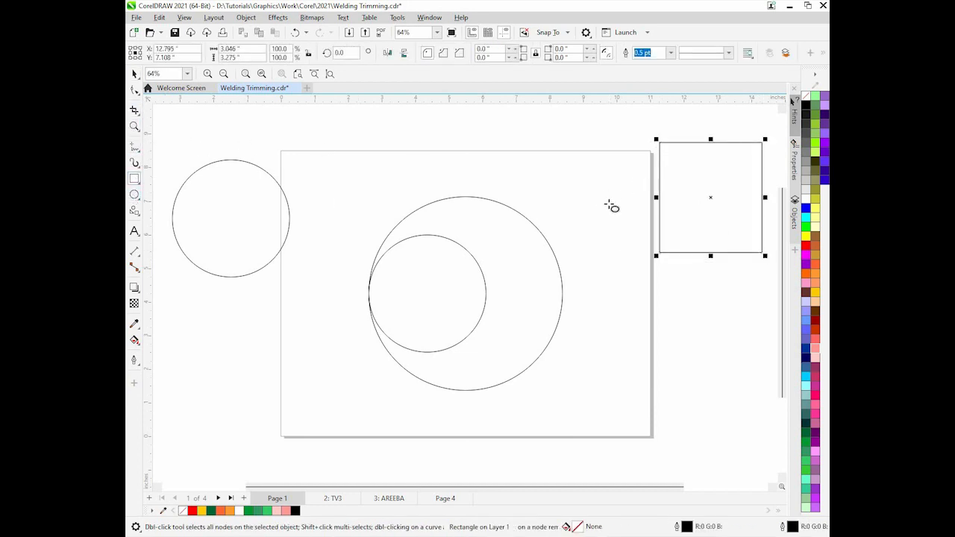
pyautogui.moveTo(581, 150)
pyautogui.mouseDown()
pyautogui.moveTo(603, 187)
pyautogui.moveTo(684, 198)
pyautogui.moveTo(721, 231)
pyautogui.mouseUp()
pyautogui.click(134, 73)
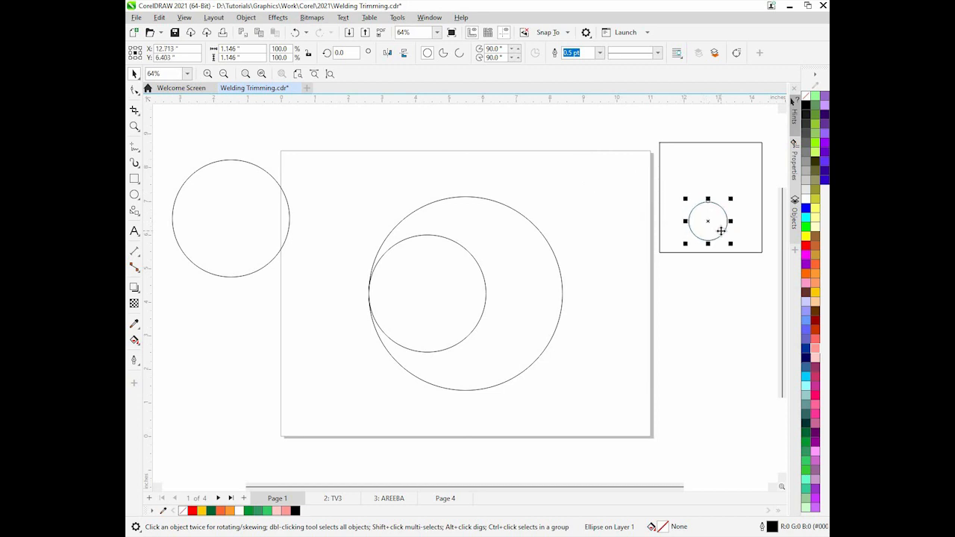
# Trim the rectangle with the small circle and move the circle above the page
pyautogui.keyDown('shift'); pyautogui.click(725, 170); pyautogui.keyUp('shift')
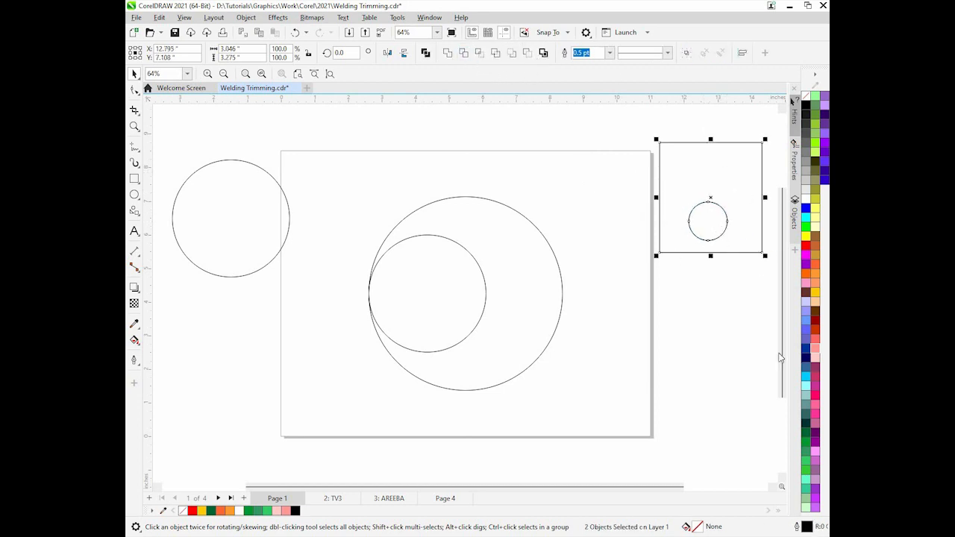
pyautogui.click(464, 52)
pyautogui.click(708, 239)
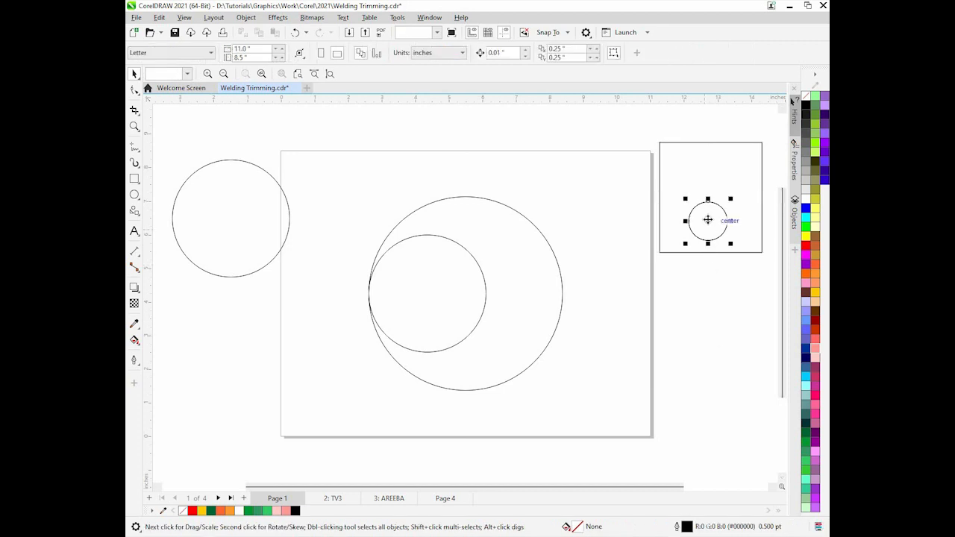
pyautogui.moveTo(709, 222); pyautogui.dragTo(559, 138)
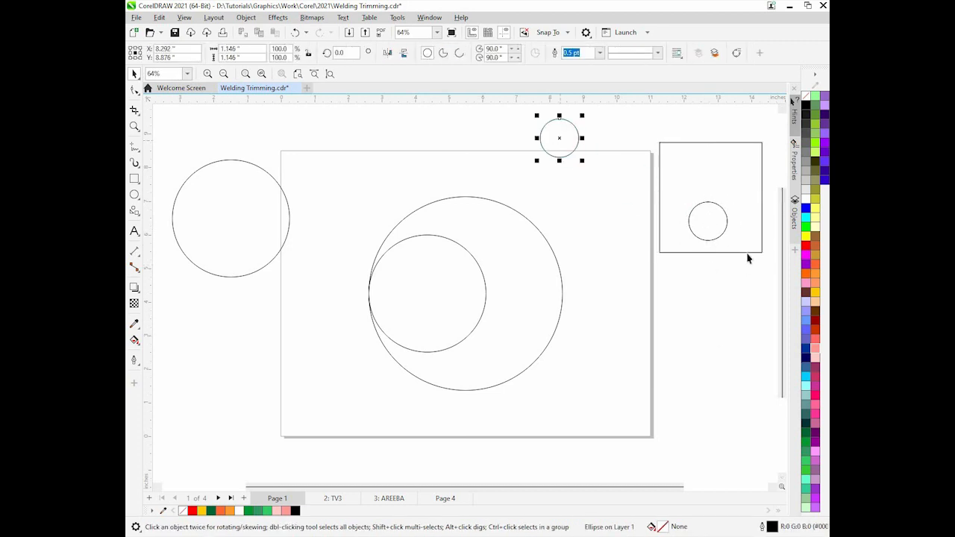
# Fill the trimmed rectangle red to show the cut-out hole, then delete the rectangle
pyautogui.click(736, 215)
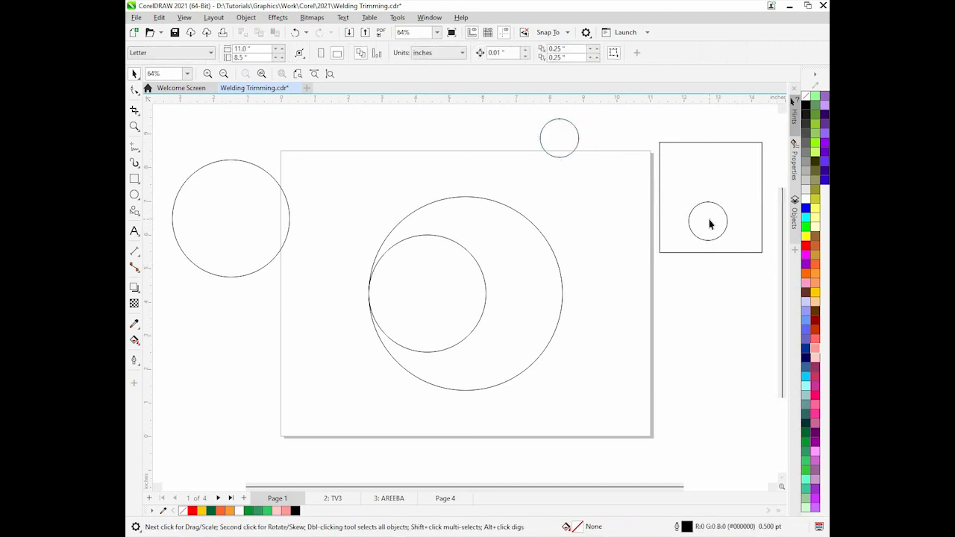
pyautogui.click(738, 222)
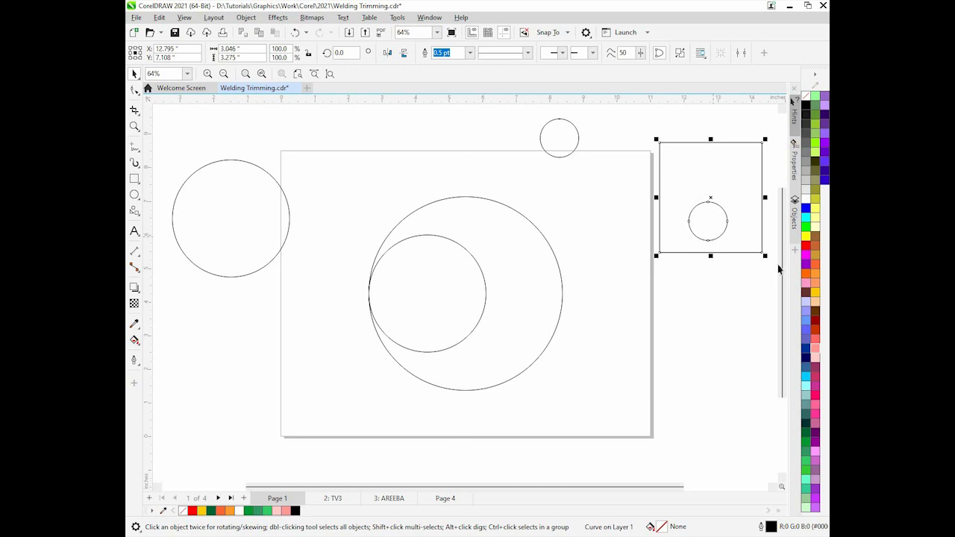
pyautogui.click(806, 247)
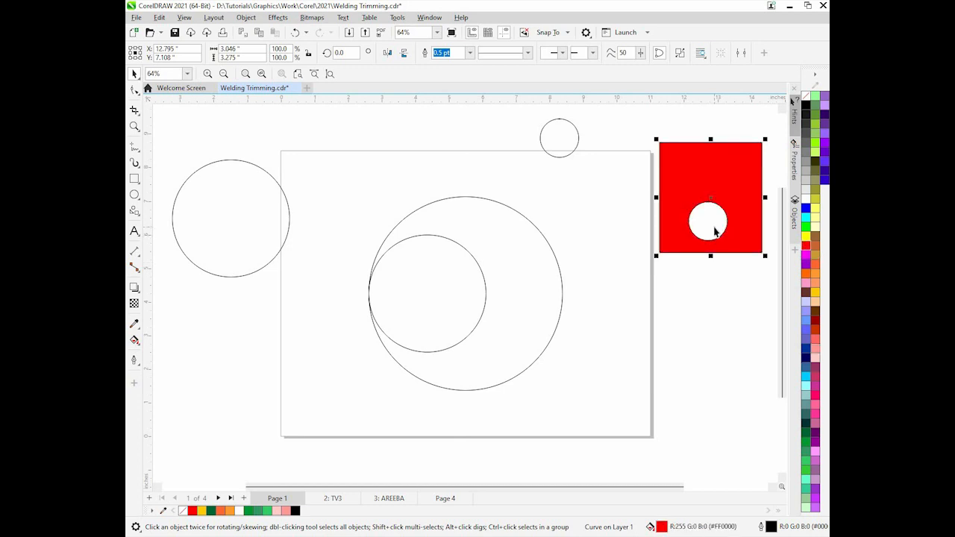
pyautogui.press('Delete')
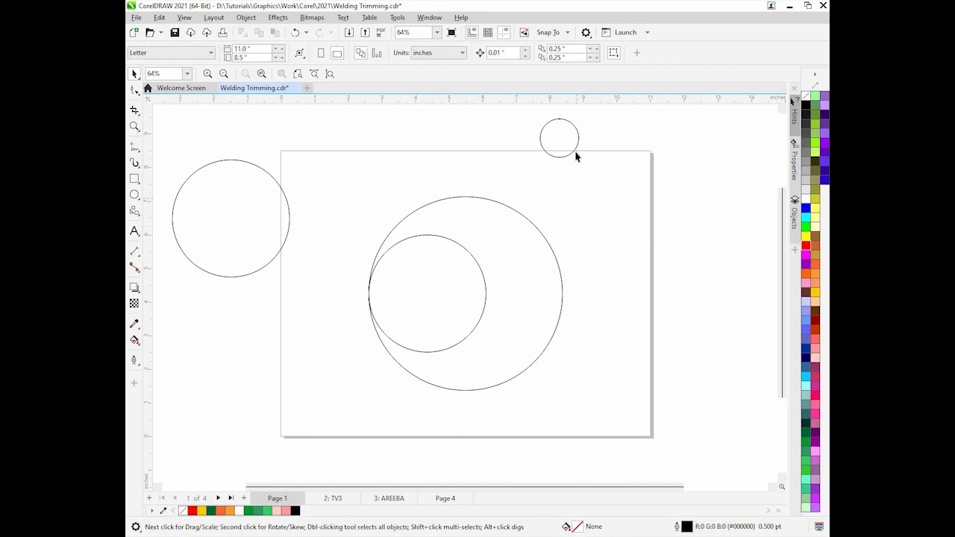
# Move the small circle to the upper-right corner beyond the page
pyautogui.moveTo(564, 134); pyautogui.dragTo(712, 133)
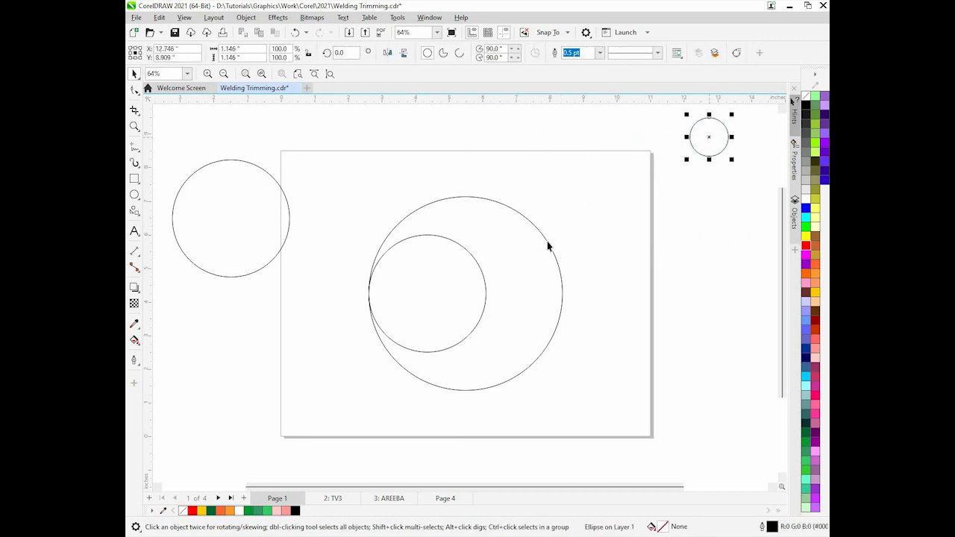
pyautogui.click(451, 299)
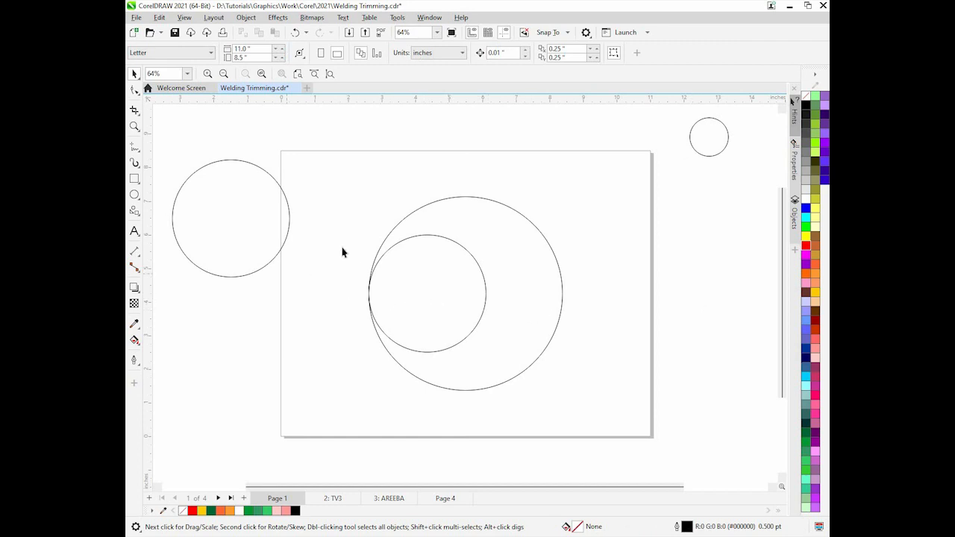
# Draw a rectangle about 7.25 by 3.29 inches covering the lower half of the nested circles
pyautogui.click(134, 179)
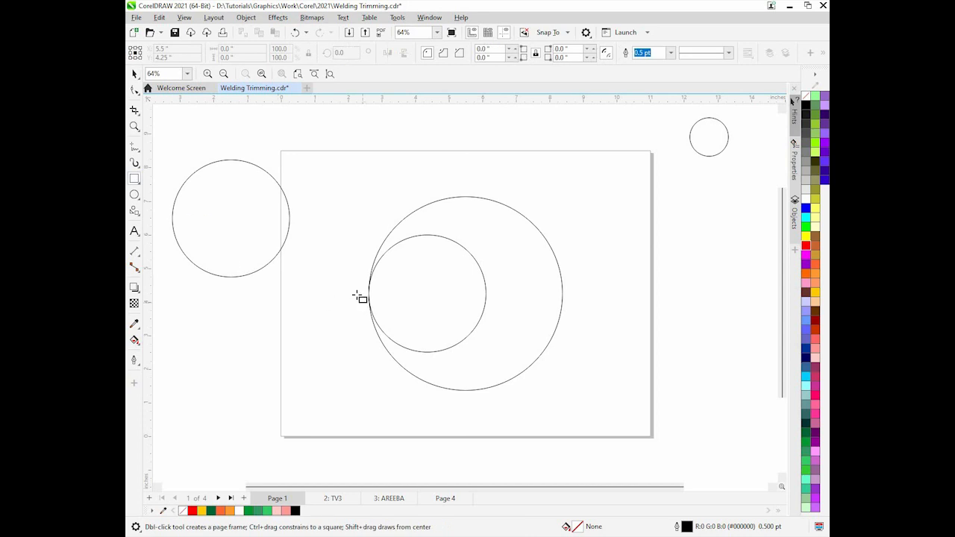
pyautogui.moveTo(356, 291); pyautogui.dragTo(599, 402)
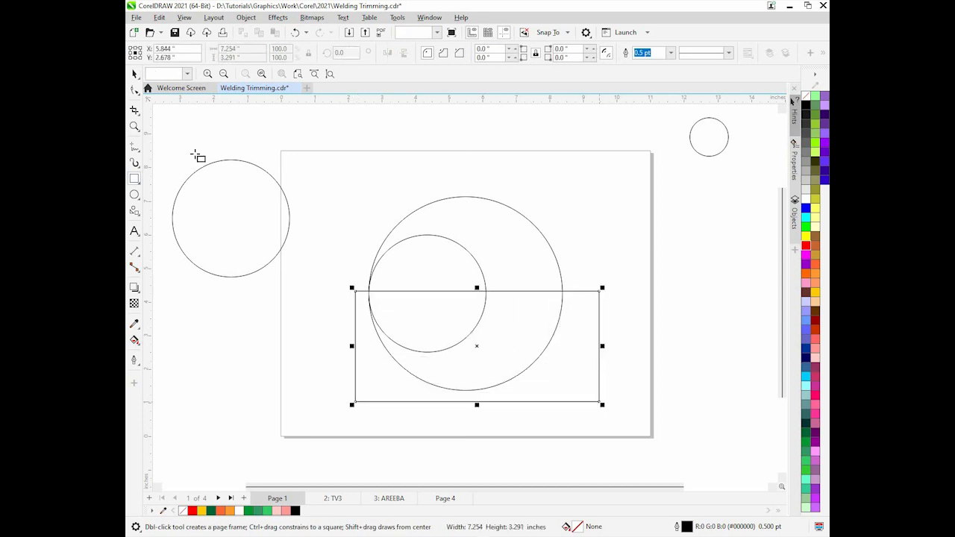
pyautogui.click(135, 74)
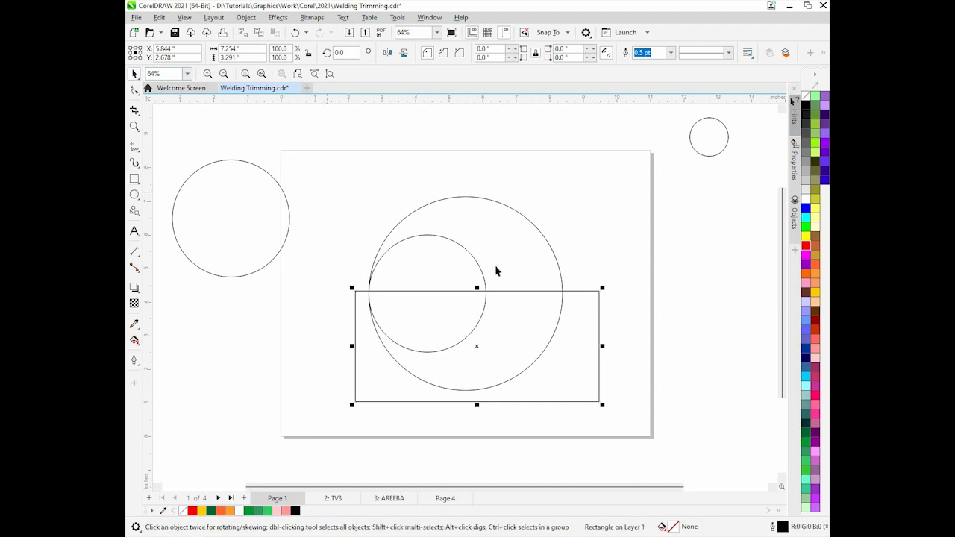
# Trim the ring shape with the rectangle and delete the rectangle, leaving the upper half ring
pyautogui.keyDown('shift'); pyautogui.click(524, 245); pyautogui.keyUp('shift')
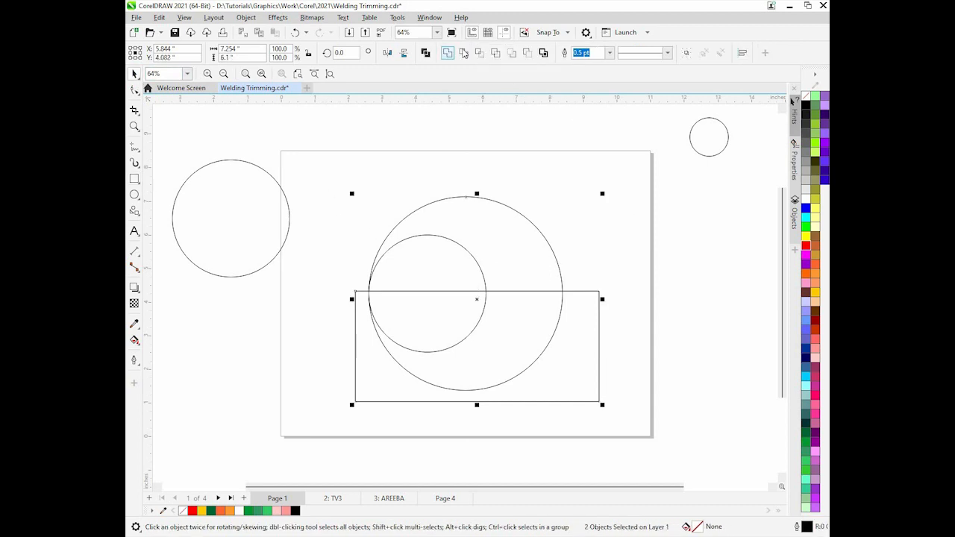
pyautogui.click(463, 53)
pyautogui.click(497, 347)
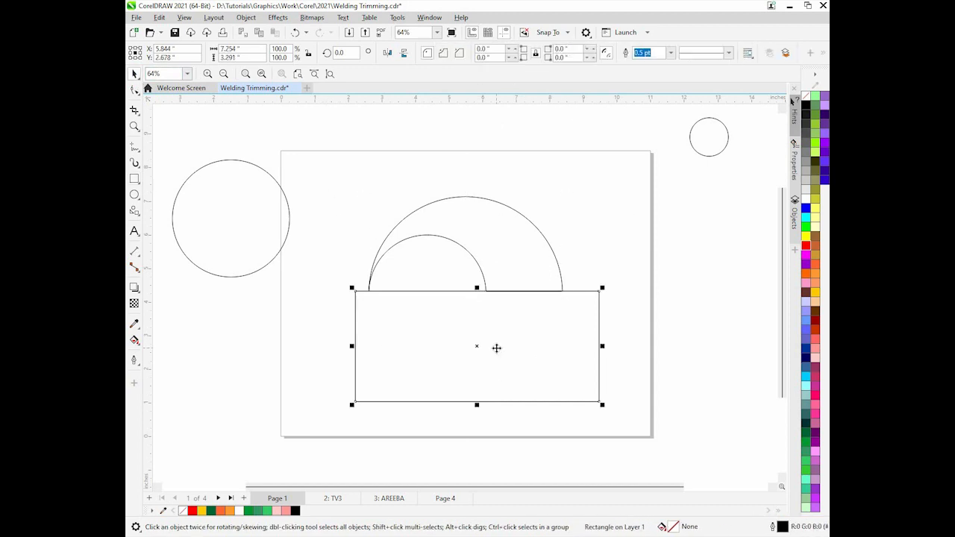
pyautogui.press('Delete')
# Duplicate the half ring, mirror the copy vertically and horizontally, and snap its end node to the original's inner end
pyautogui.click(498, 260)
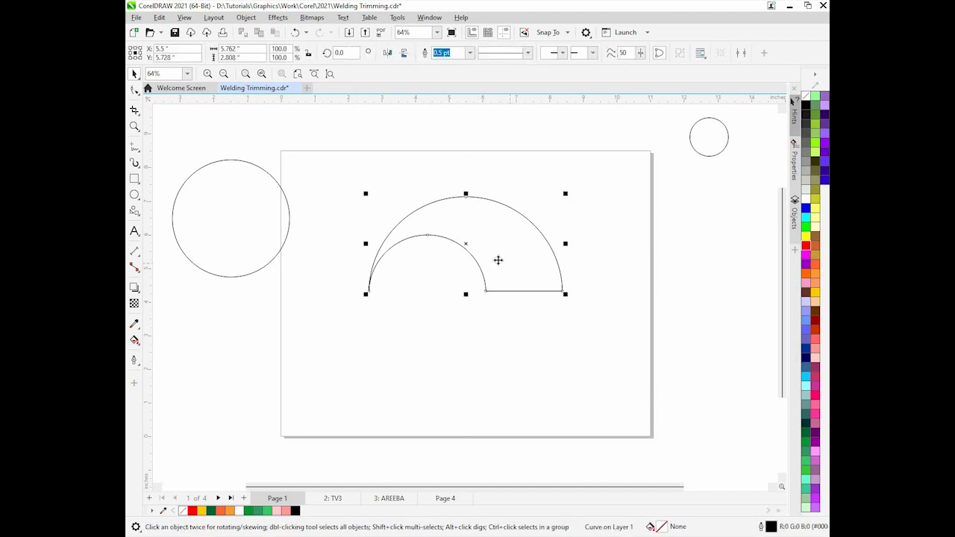
pyautogui.moveTo(491, 251); pyautogui.dragTo(501, 350)
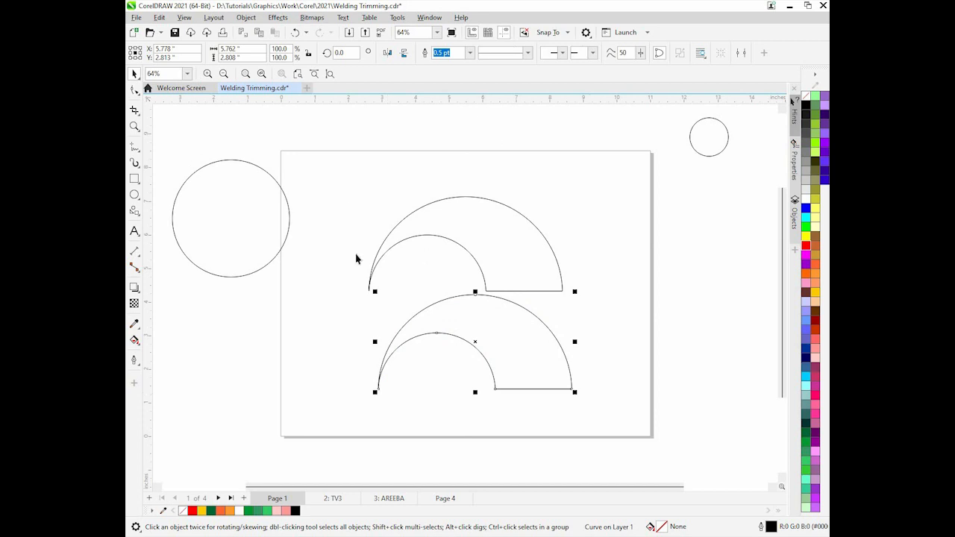
pyautogui.click(403, 55)
pyautogui.click(387, 53)
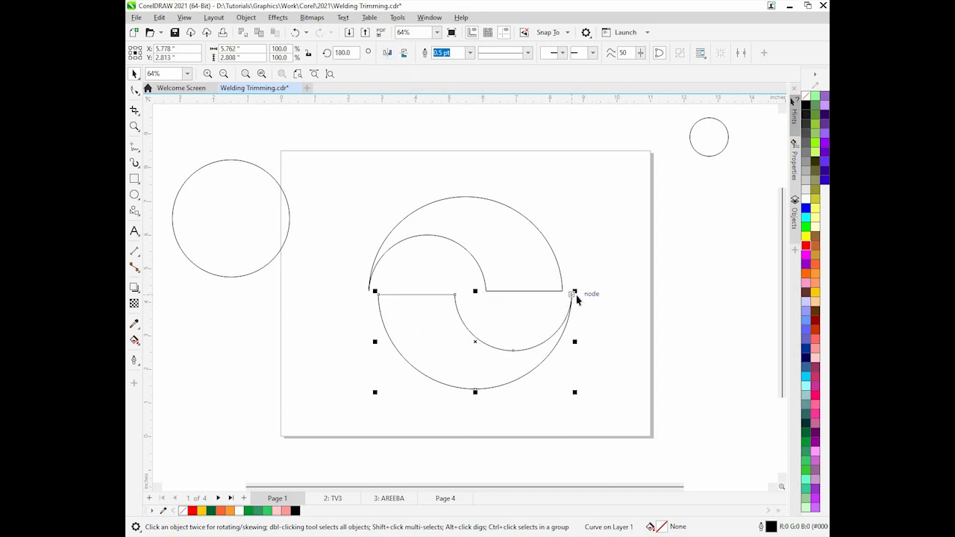
pyautogui.moveTo(571, 294); pyautogui.dragTo(489, 296)
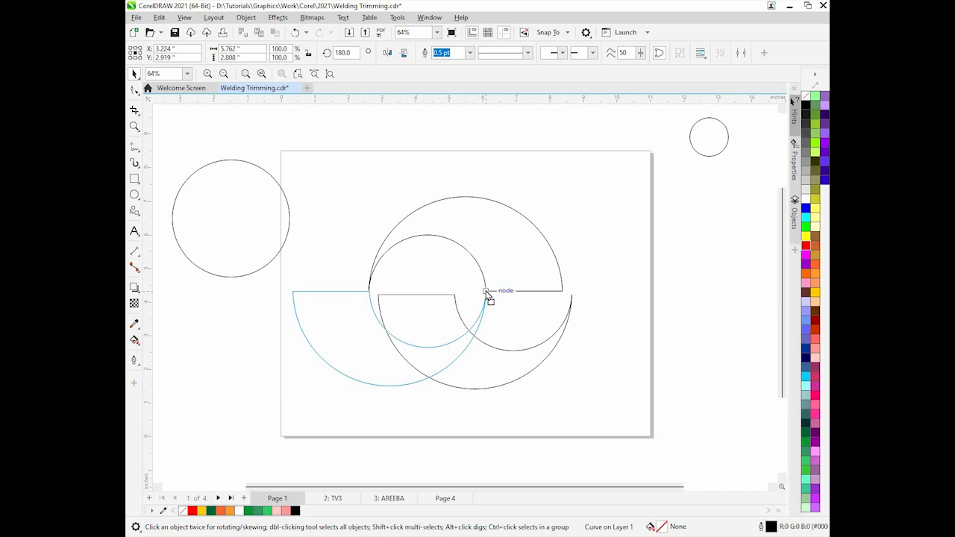
pyautogui.moveTo(489, 297); pyautogui.dragTo(485, 294)
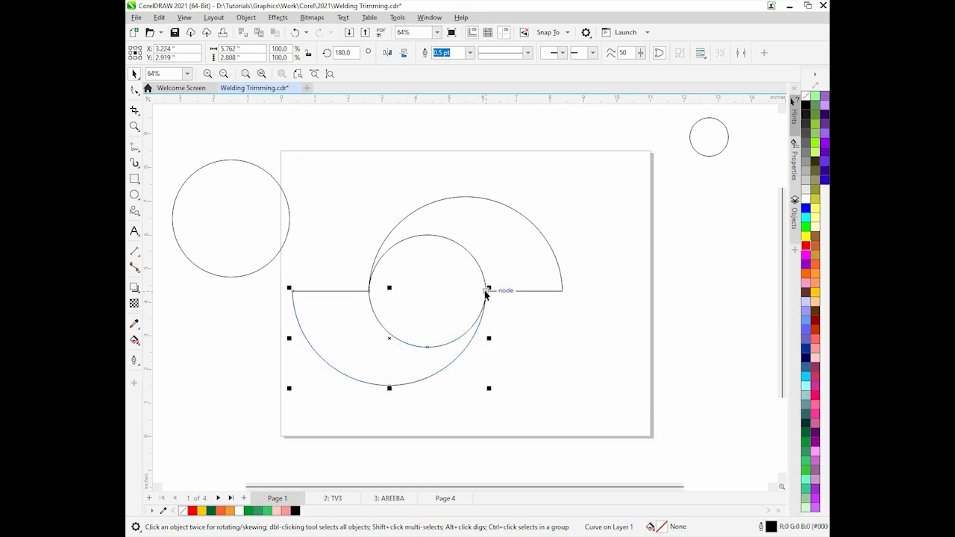
# Group both half rings together and centre the group on the page
pyautogui.keyDown('shift'); pyautogui.click(525, 251); pyautogui.keyUp('shift')
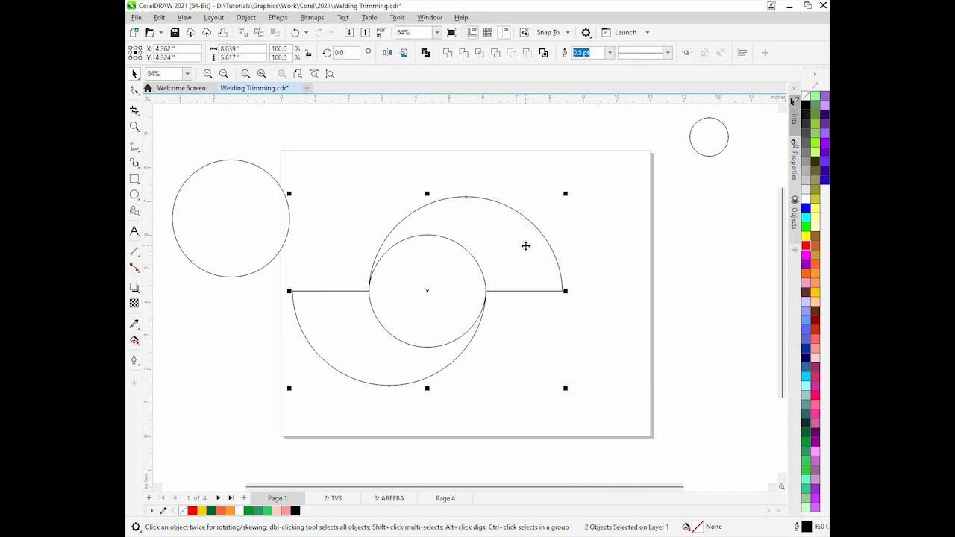
pyautogui.hotkey('ctrl', 'g')
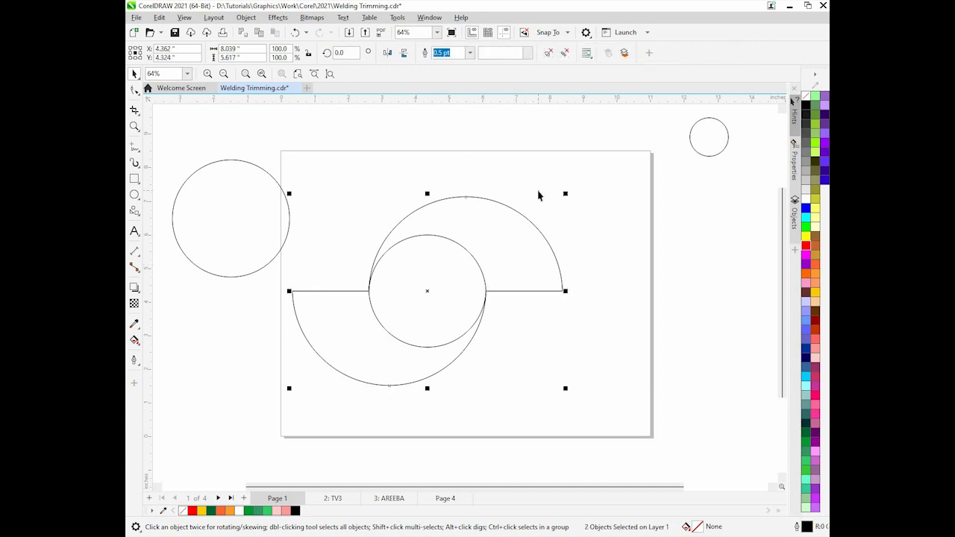
pyautogui.press('p')
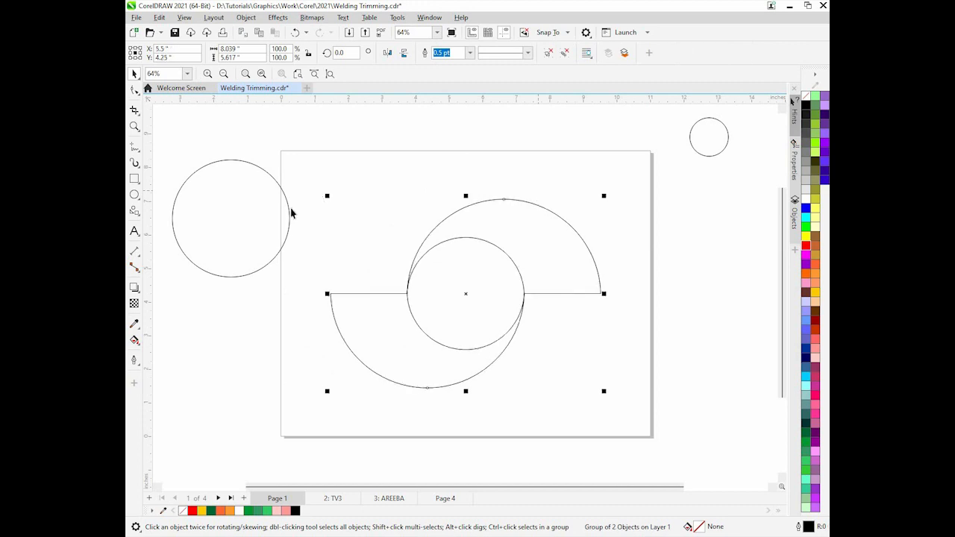
pyautogui.press('Tab')
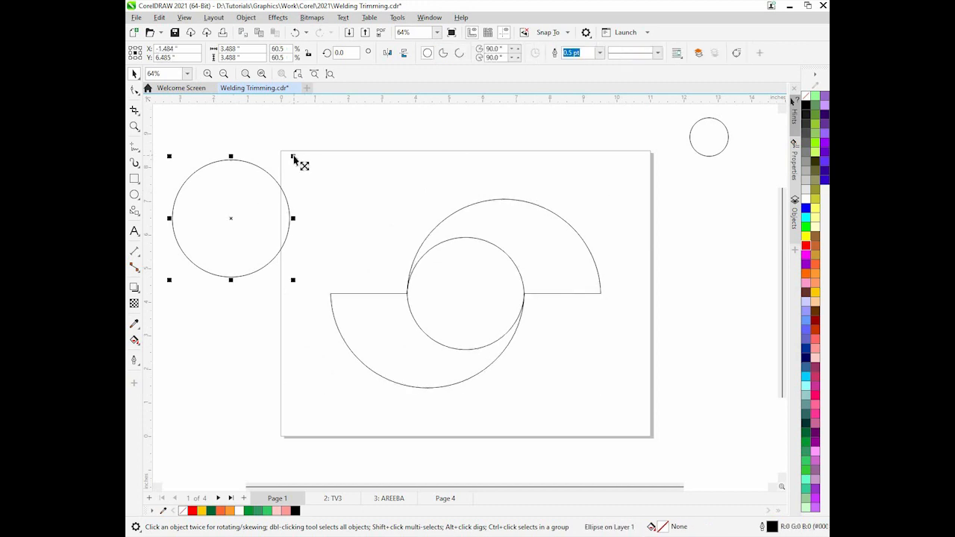
# Scale the small circle down to about 2.59 inches and centre it on the page inside the half rings
pyautogui.moveTo(293, 158); pyautogui.dragTo(280, 176)
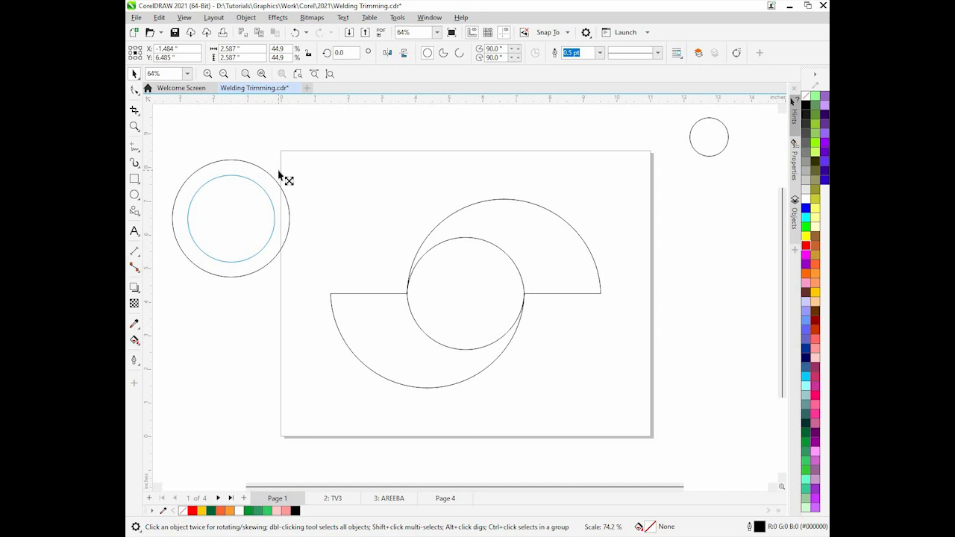
pyautogui.moveTo(279, 175); pyautogui.dragTo(276, 174)
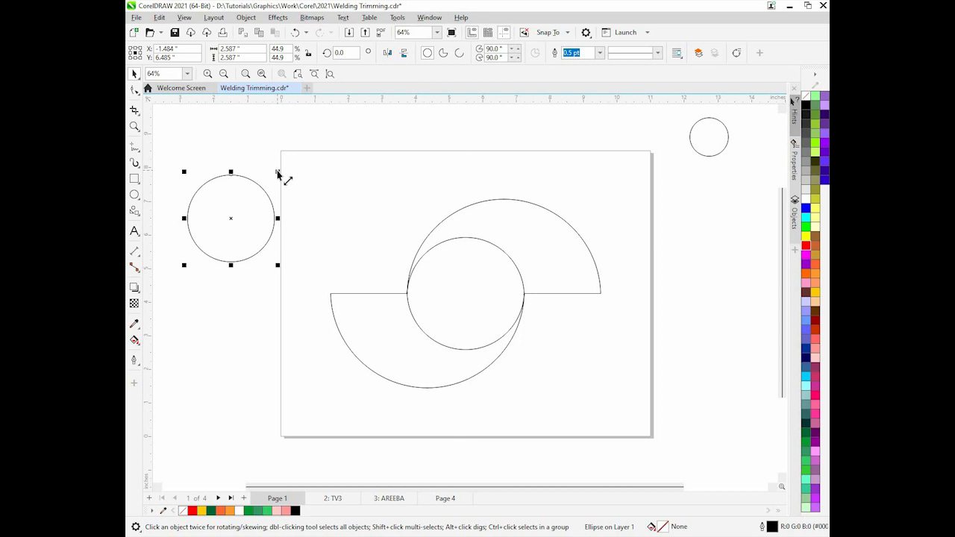
pyautogui.press('p')
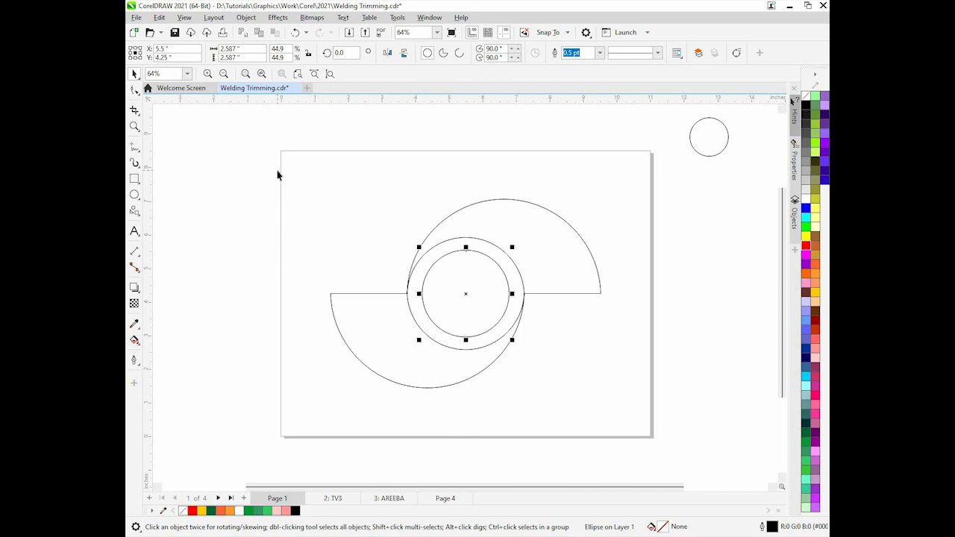
# Ungroup the two half rings and fill the upper half ring red
pyautogui.click(537, 264)
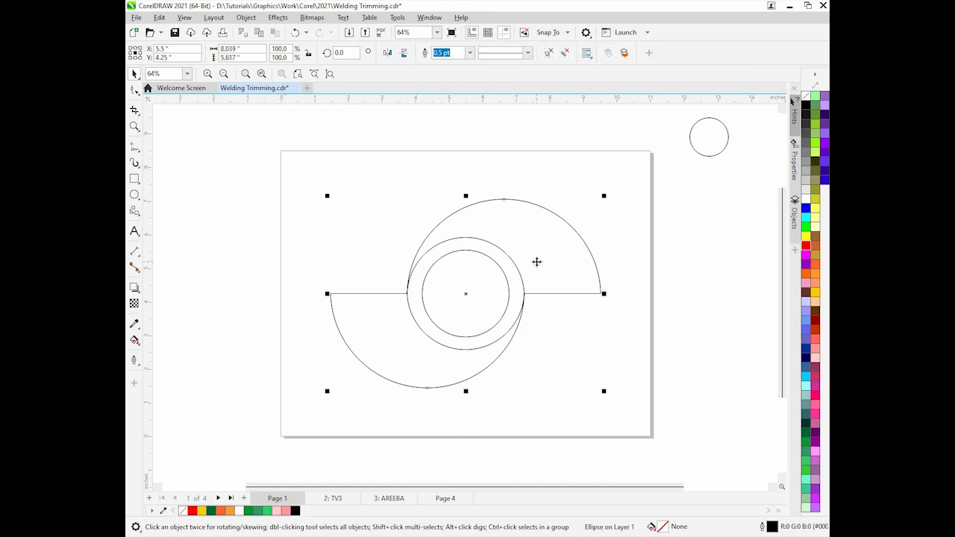
pyautogui.click(548, 54)
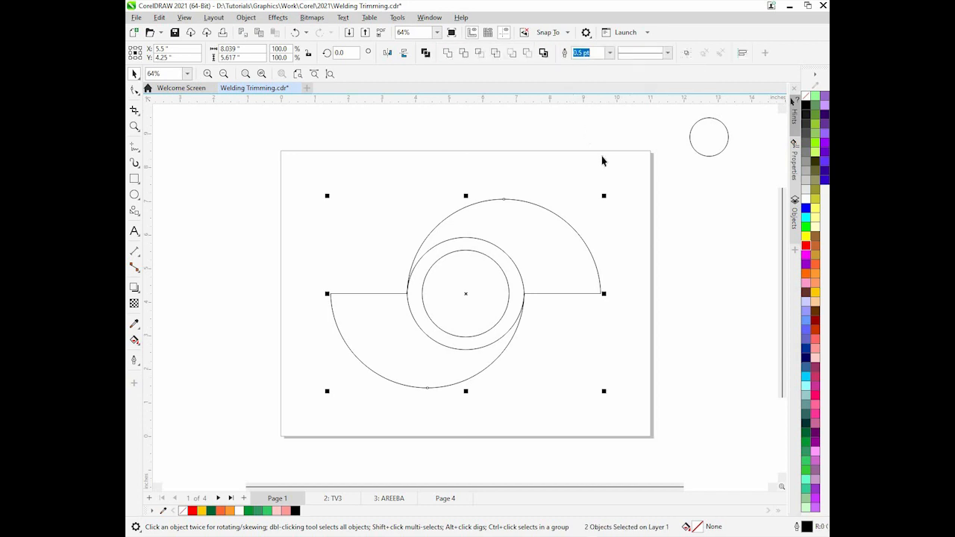
pyautogui.click(558, 197)
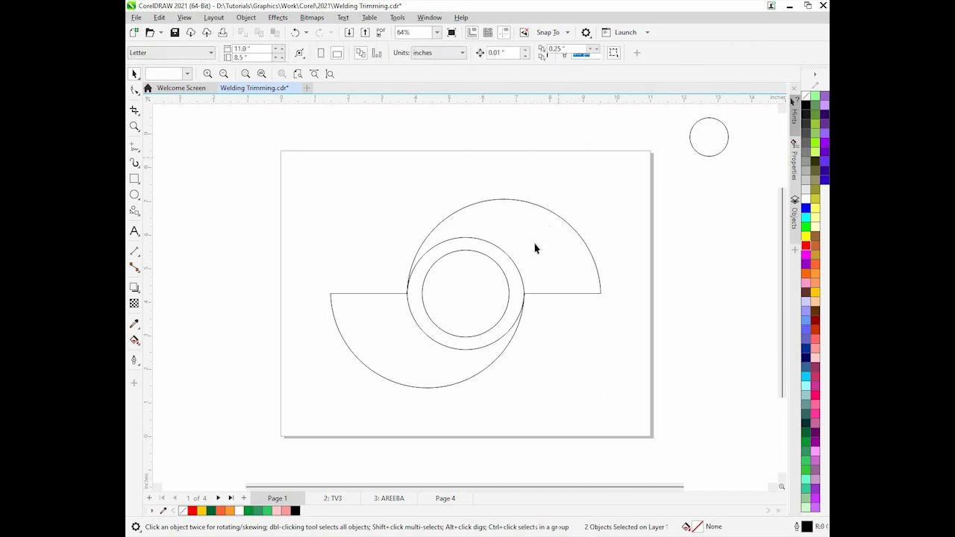
pyautogui.click(595, 247)
pyautogui.click(806, 247)
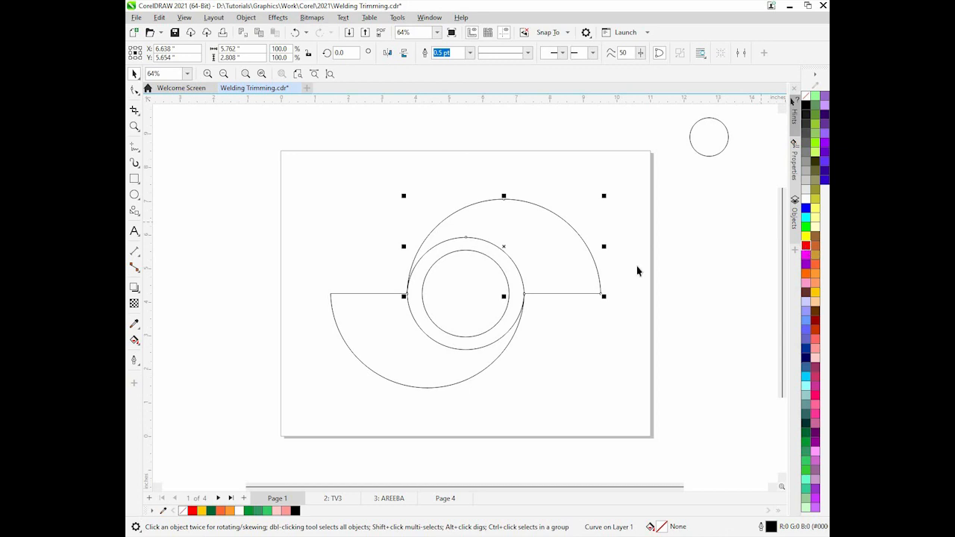
# Fill the centre circle yellow and the lower half ring green
pyautogui.click(474, 288)
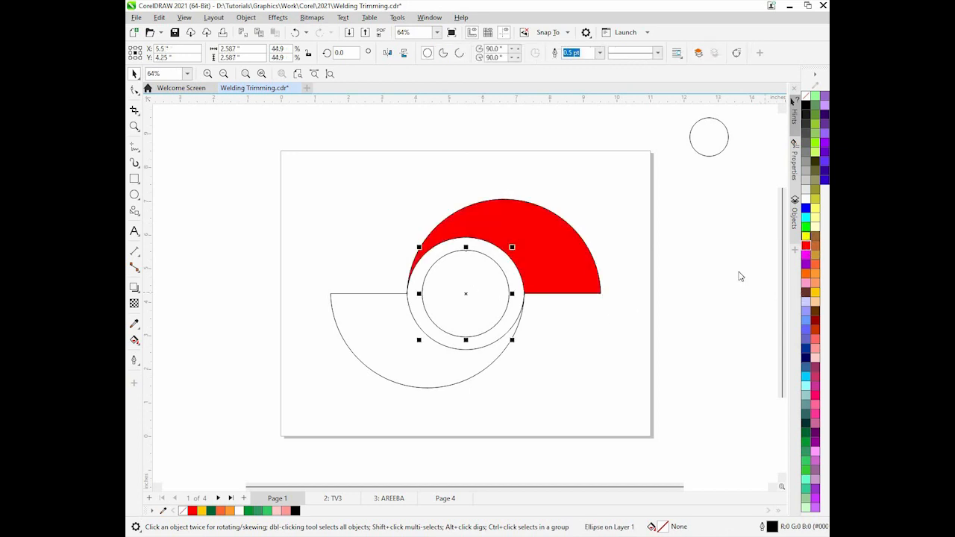
pyautogui.click(806, 236)
pyautogui.click(428, 363)
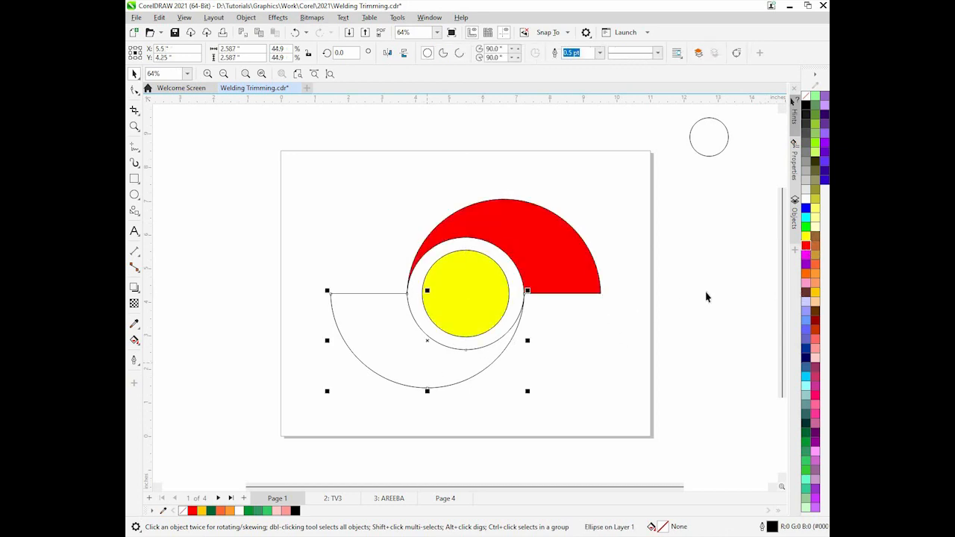
pyautogui.click(806, 227)
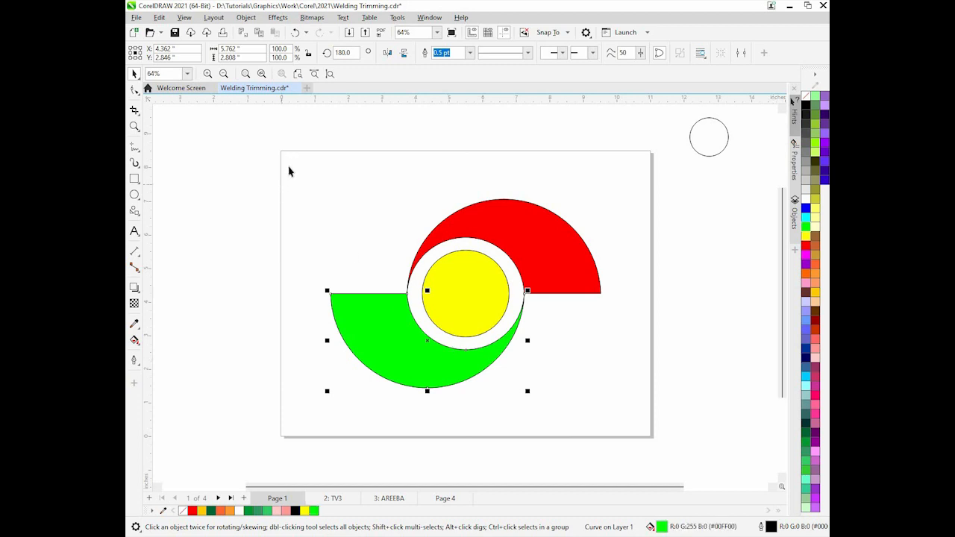
# Select all three shapes and remove their outlines
pyautogui.moveTo(289, 171); pyautogui.dragTo(614, 401)
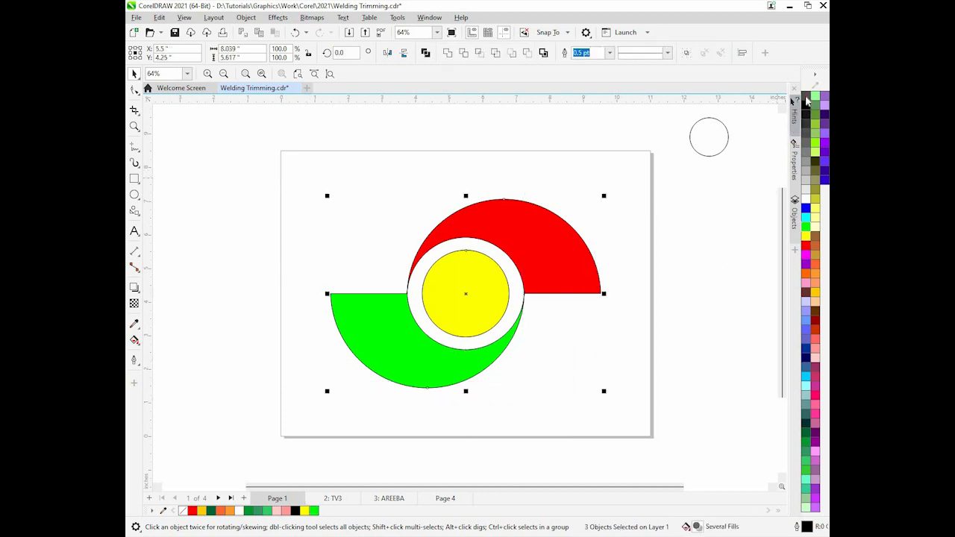
pyautogui.rightClick(807, 101)
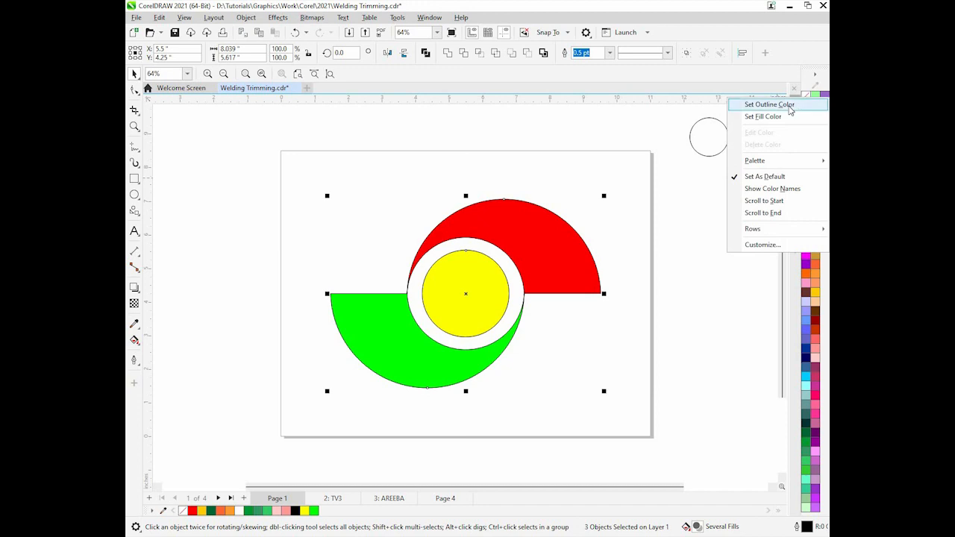
pyautogui.click(769, 104)
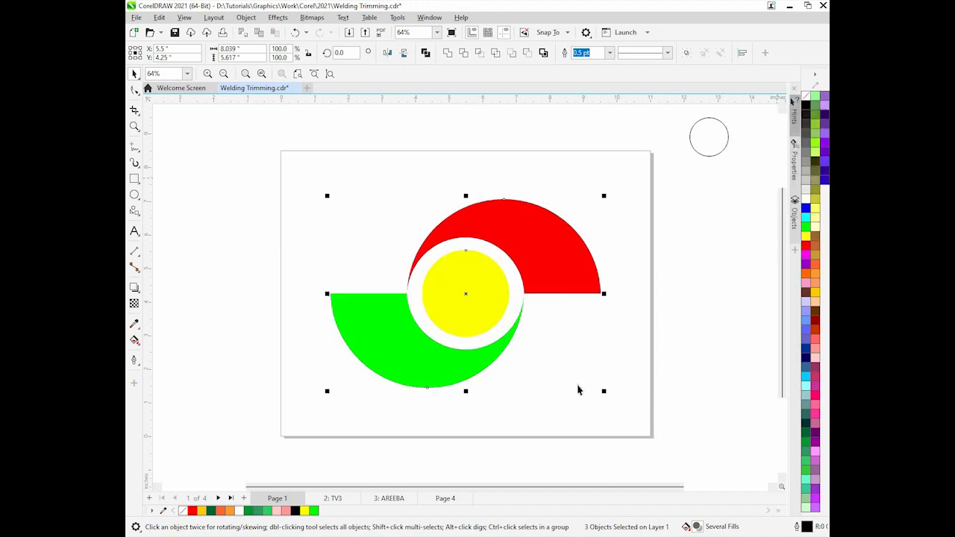
pyautogui.click(576, 387)
# Add the text "TV 3" to the right of the circle
pyautogui.click(135, 232)
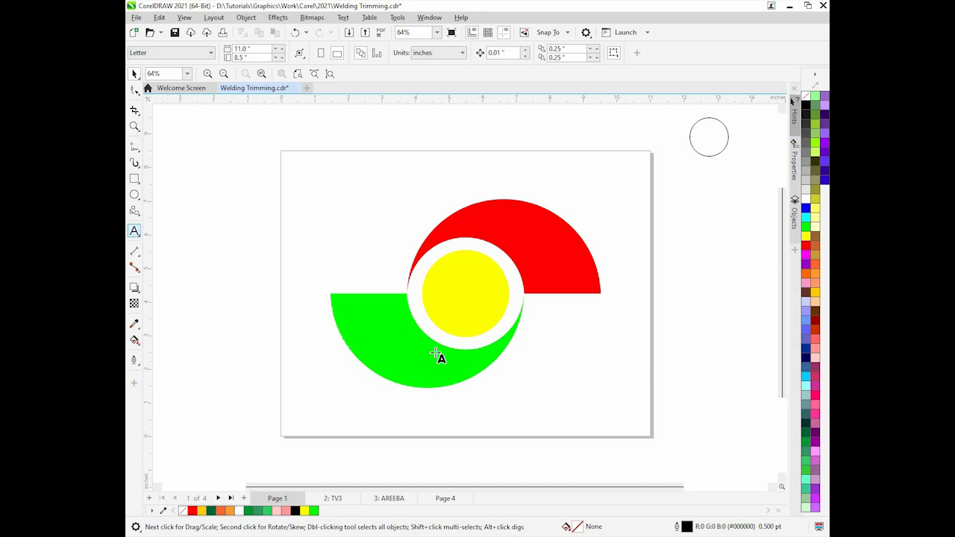
pyautogui.click(543, 329)
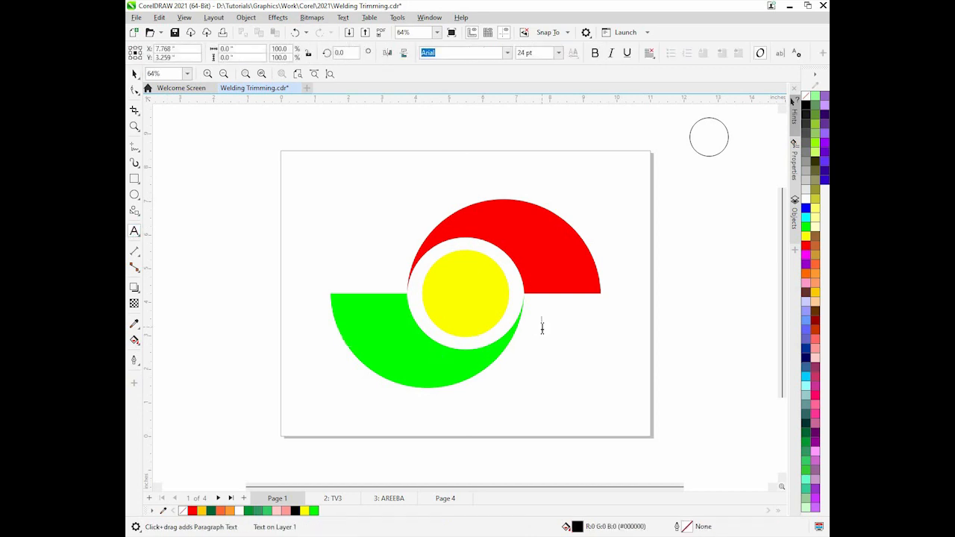
pyautogui.write('TV 3')
pyautogui.click(135, 73)
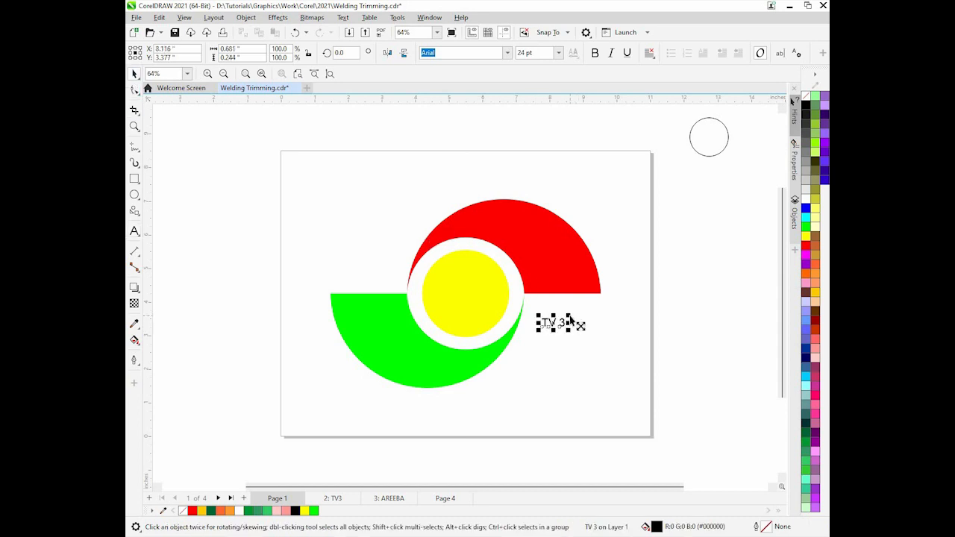
# Enlarge the text to about 77 pt, make it bold, and move it against the red half ring's end
pyautogui.moveTo(572, 320); pyautogui.dragTo(624, 296)
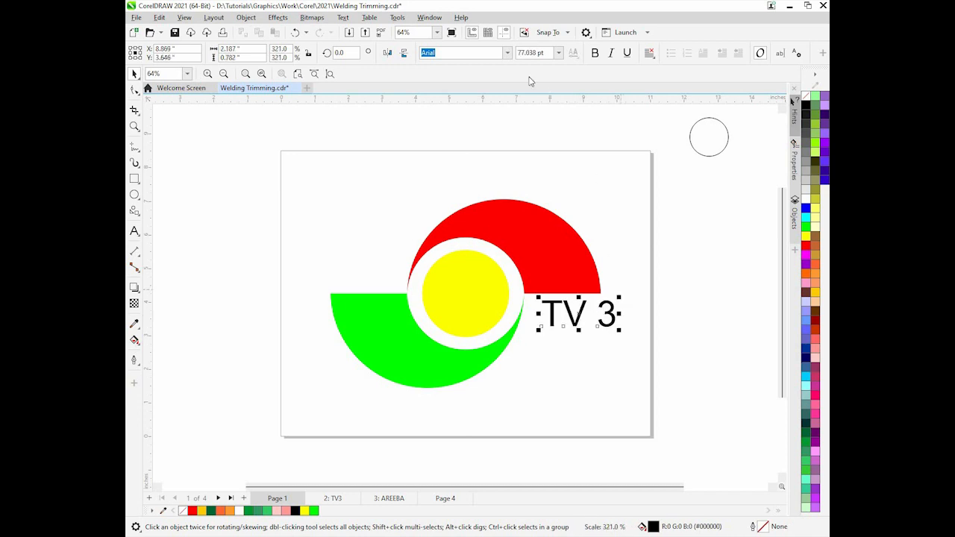
pyautogui.click(595, 52)
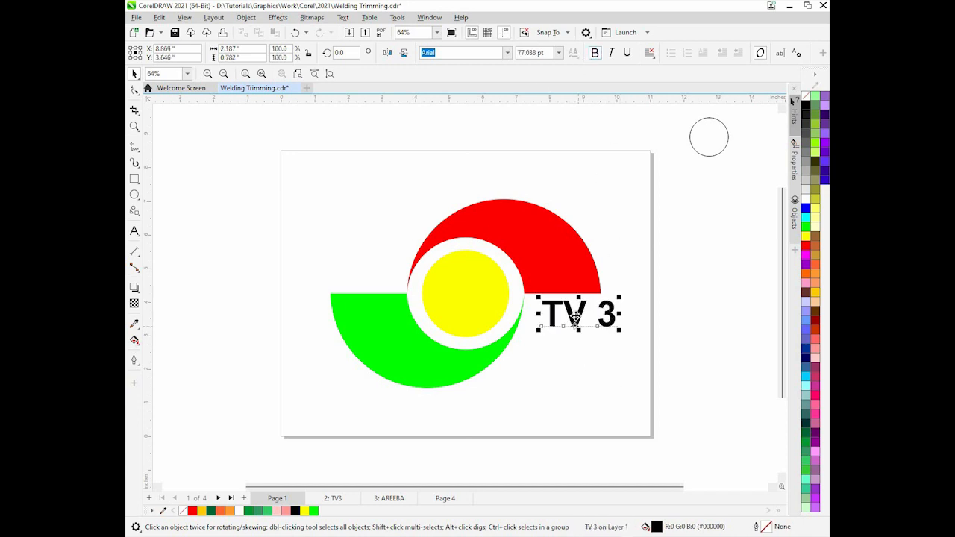
pyautogui.moveTo(576, 317); pyautogui.dragTo(564, 316)
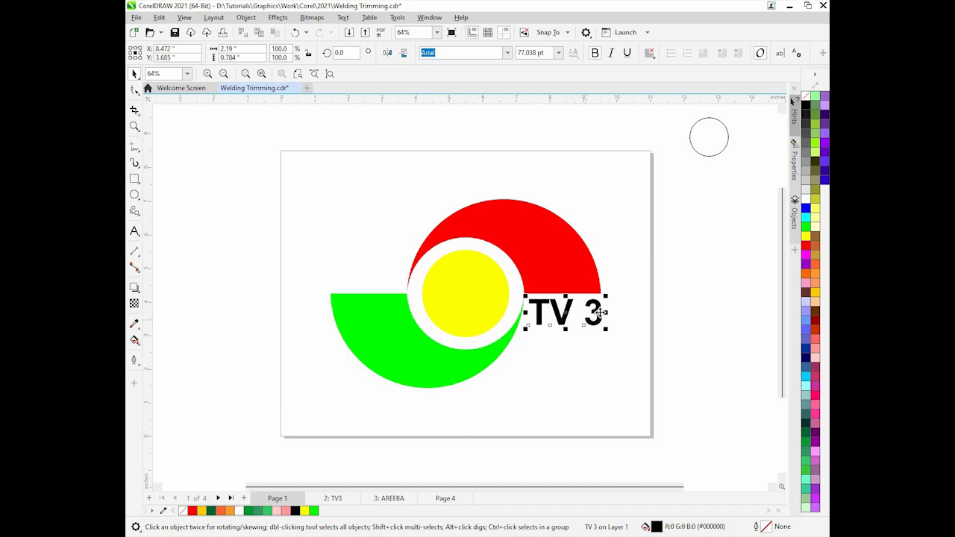
pyautogui.click(134, 232)
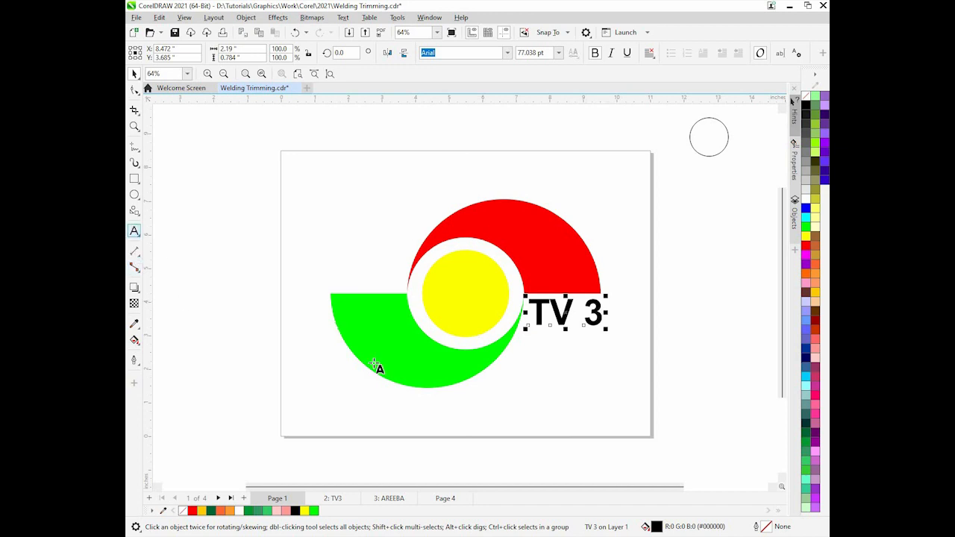
pyautogui.click(571, 400)
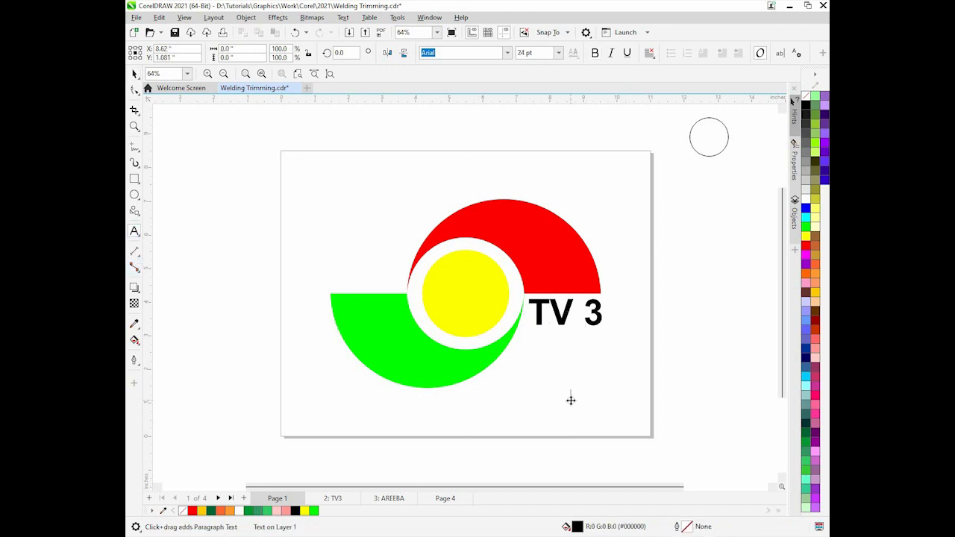
pyautogui.click(572, 399)
pyautogui.press('BackSpace')
pyautogui.press('BackSpace')
pyautogui.press('BackSpace')
pyautogui.press('Escape')
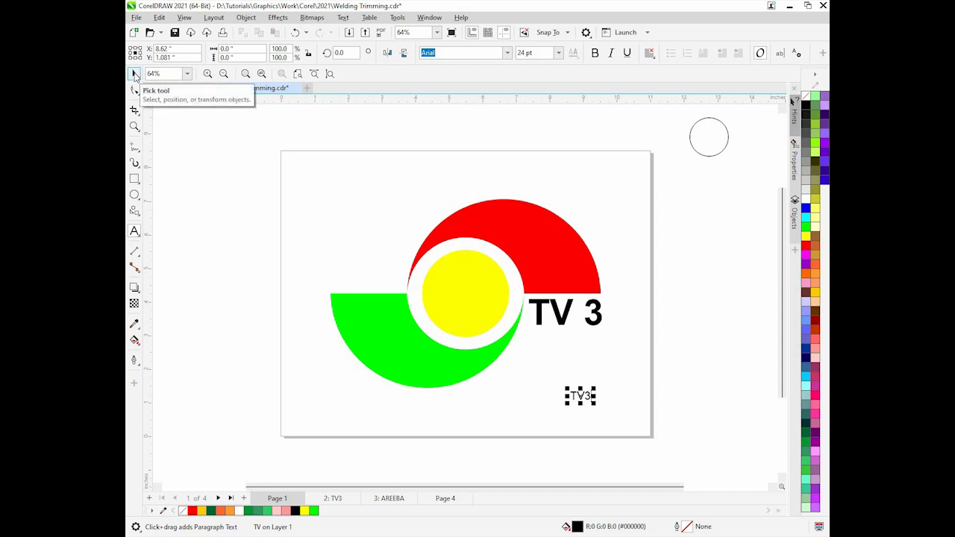
pyautogui.click(135, 74)
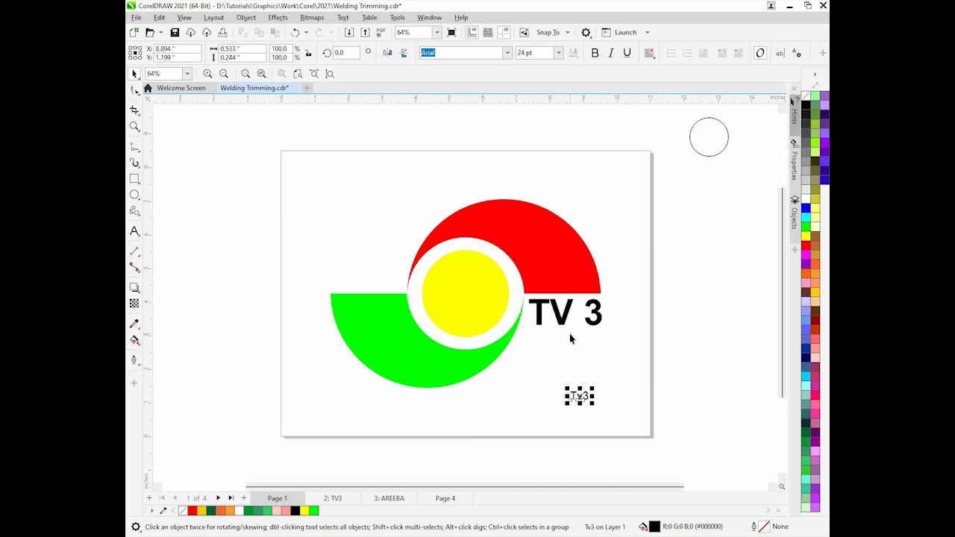
pyautogui.press('Delete')
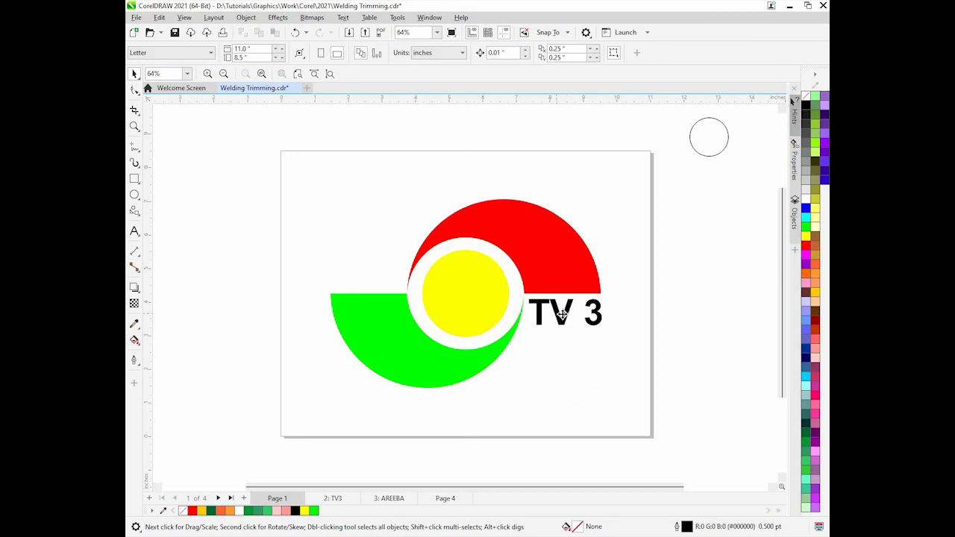
# Break the "TV 3" text apart and widen the letter spacing of "TV"
pyautogui.click(564, 315)
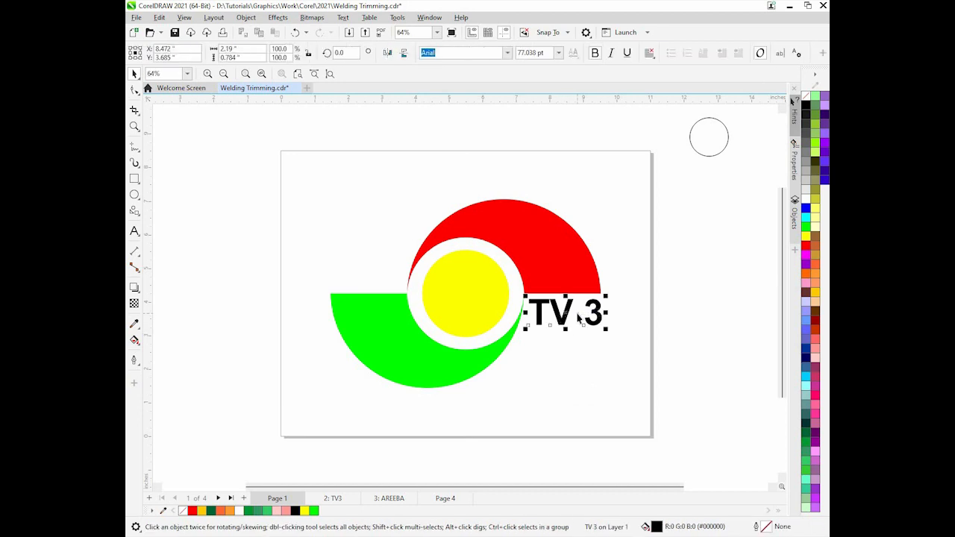
pyautogui.hotkey('ctrl', 'k')
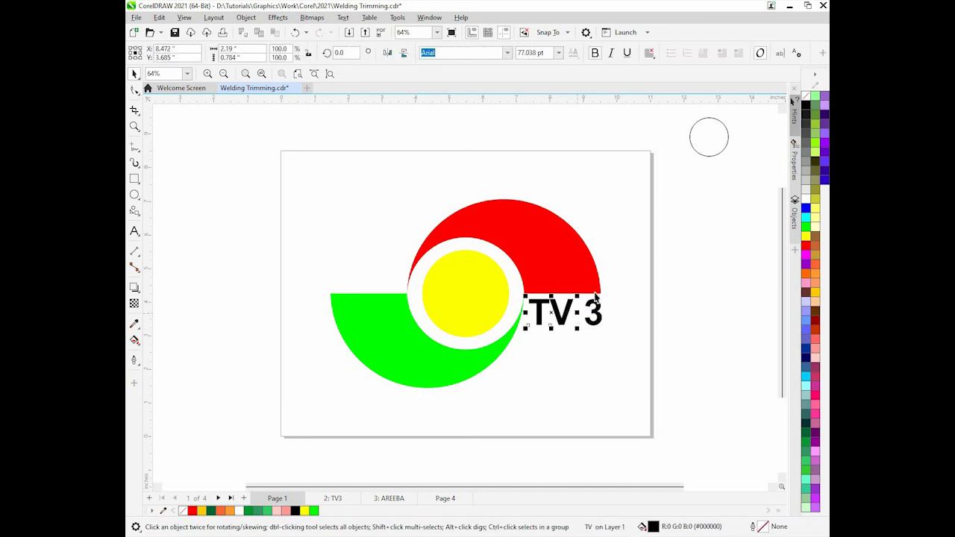
pyautogui.click(549, 312)
pyautogui.click(134, 91)
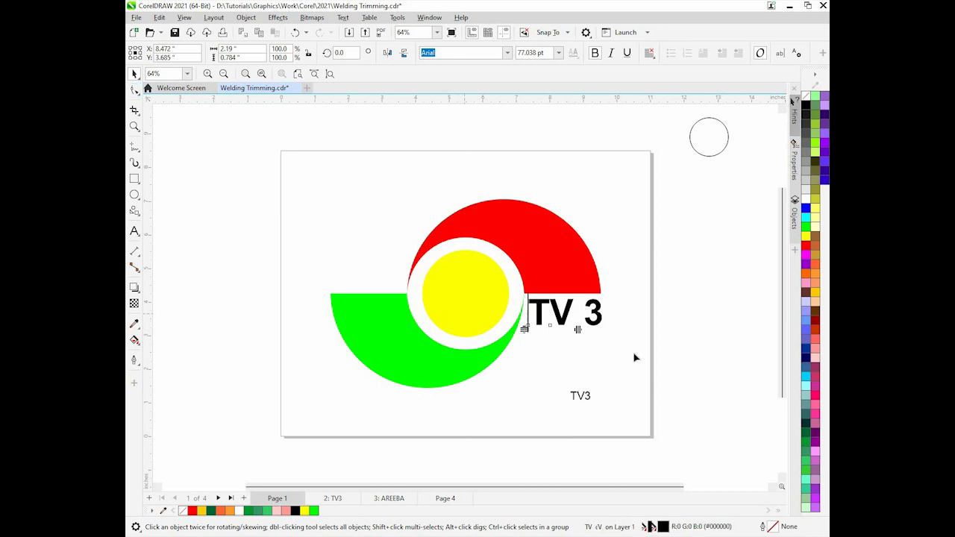
pyautogui.moveTo(578, 329); pyautogui.dragTo(584, 333)
# Reposition the TV and 3 pieces, then select both and nudge them slightly left
pyautogui.click(135, 73)
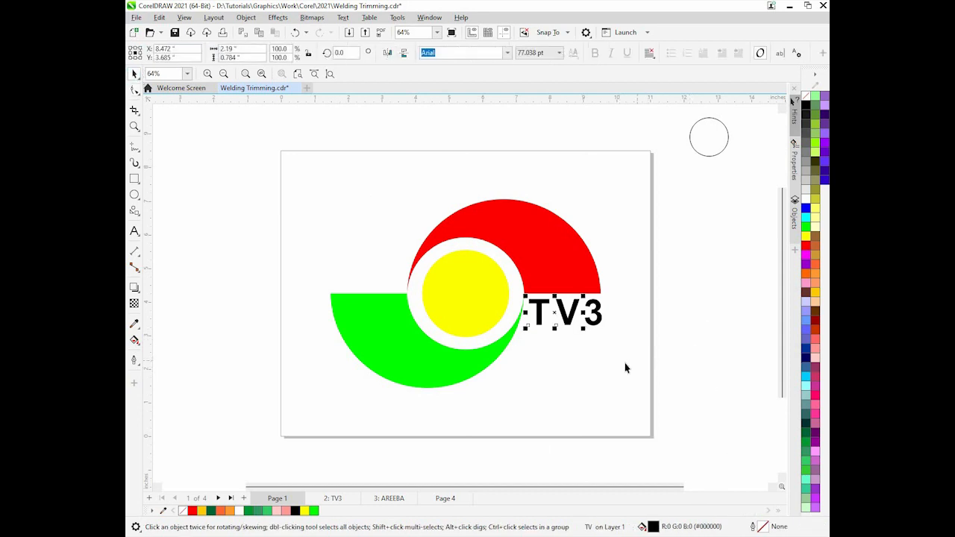
pyautogui.moveTo(538, 316); pyautogui.dragTo(530, 298)
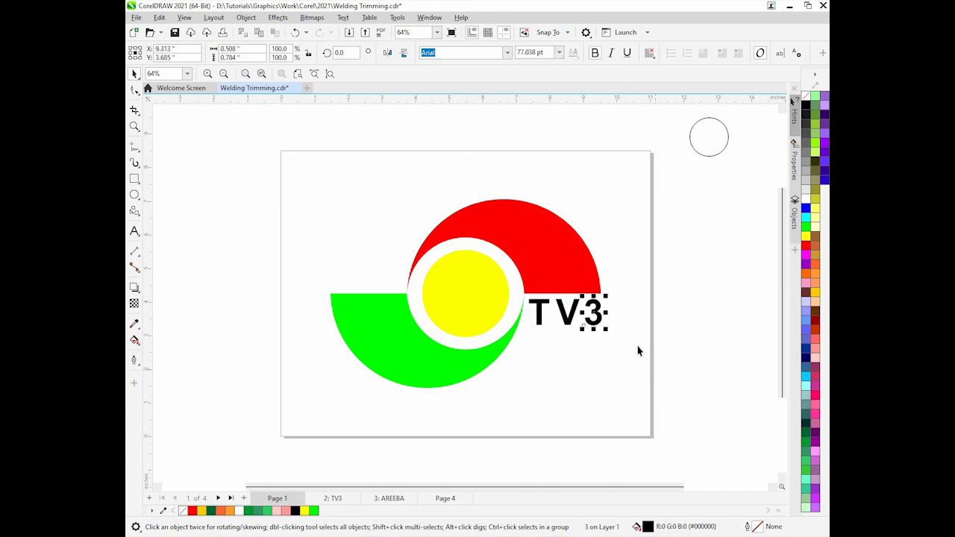
pyautogui.moveTo(639, 346); pyautogui.dragTo(523, 291)
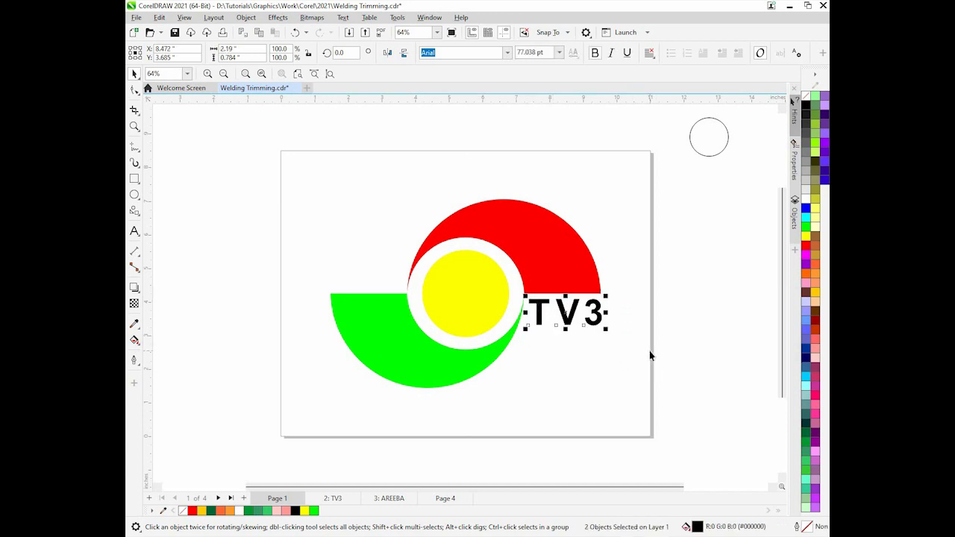
pyautogui.press('Left')
pyautogui.press('Left')
pyautogui.press('Left')
pyautogui.press('Left')
pyautogui.press('Left')
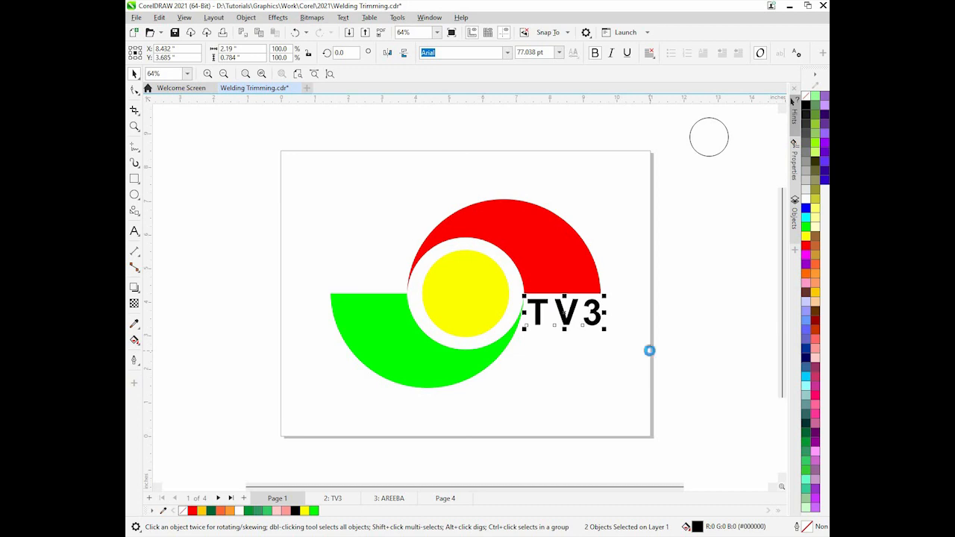
pyautogui.press('Left')
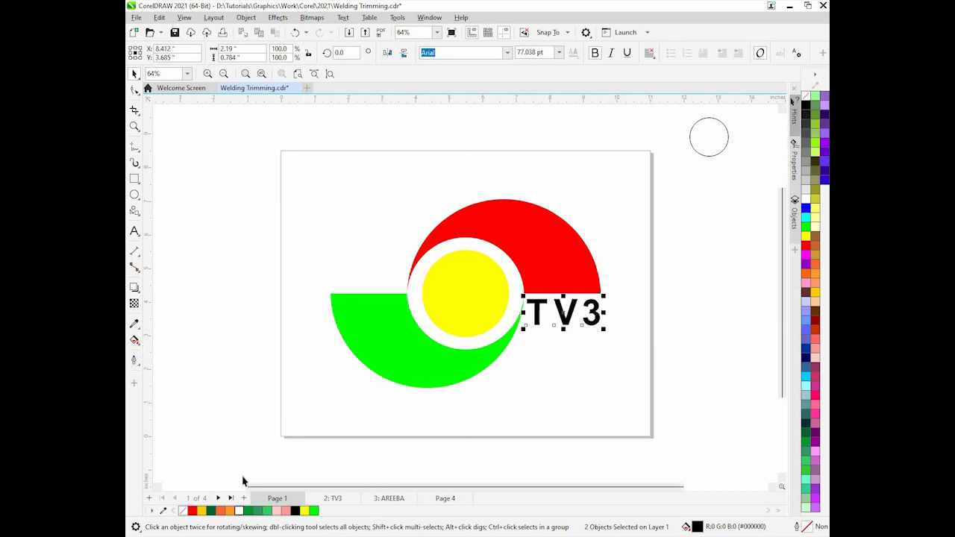
# Insert a new page after Page 1 and draw a rectangle about 2.56 by 1.29 inches on it
pyautogui.click(243, 498)
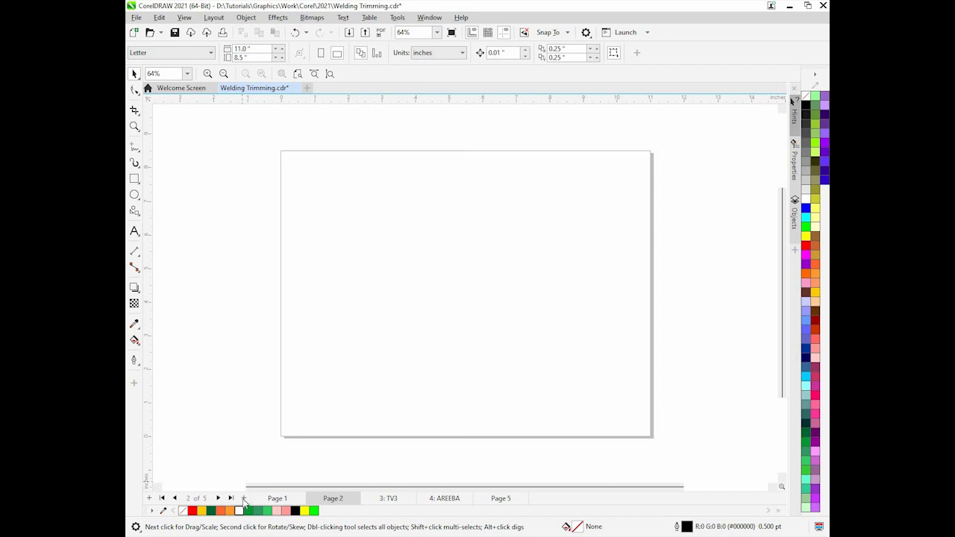
pyautogui.click(134, 179)
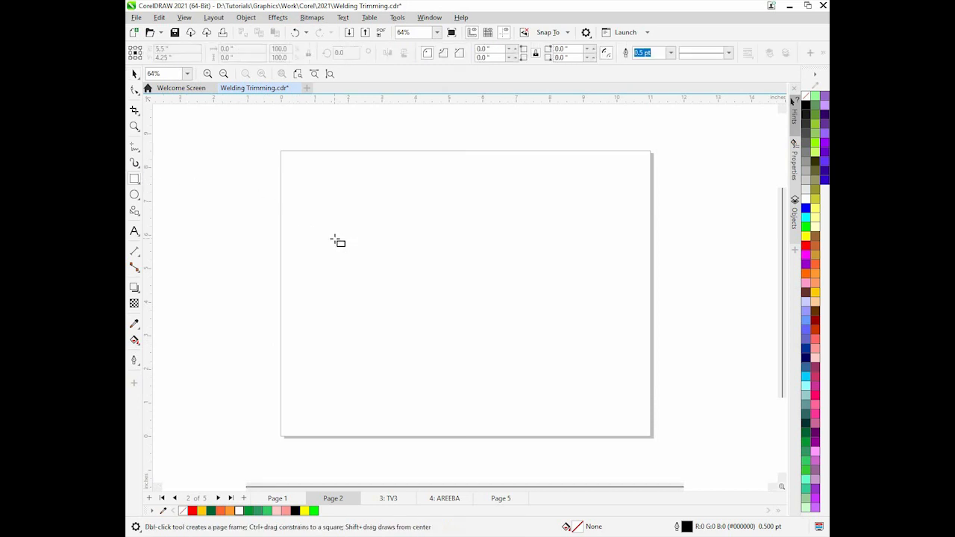
pyautogui.moveTo(334, 238); pyautogui.dragTo(421, 283)
pyautogui.click(135, 90)
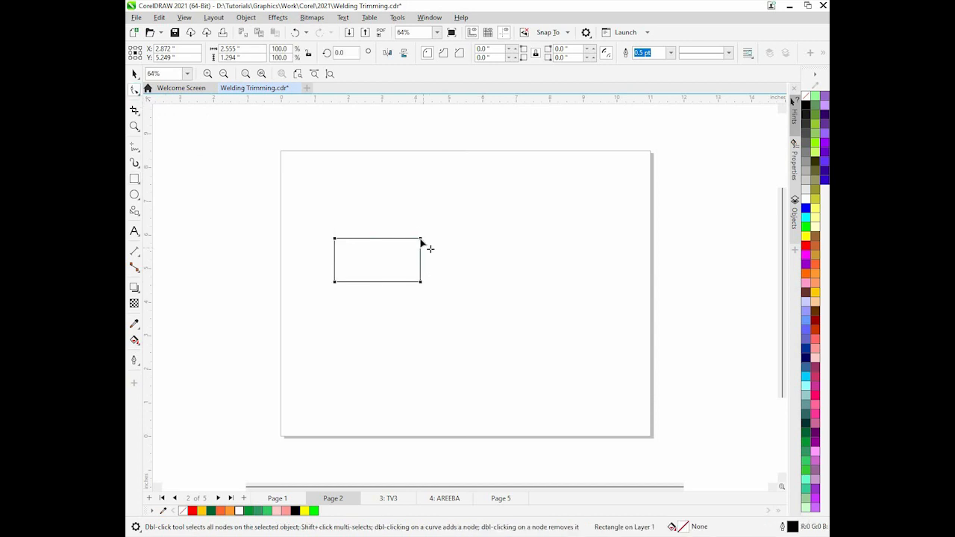
# Round the rectangle's corners to 0.573 in and place an overlapping copy of it to the right
pyautogui.moveTo(408, 239); pyautogui.dragTo(401, 238)
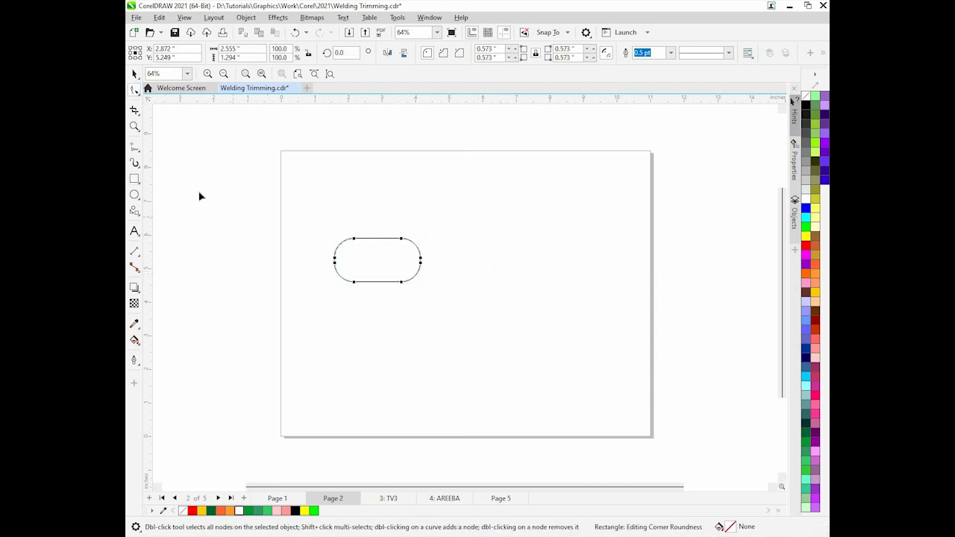
pyautogui.click(134, 74)
pyautogui.moveTo(356, 264); pyautogui.dragTo(427, 265)
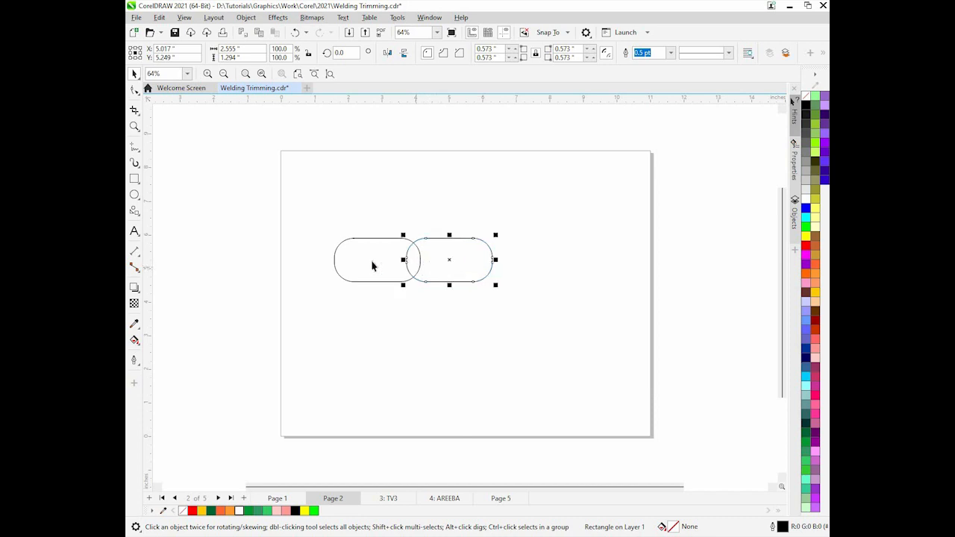
# Draw a rectangle about 1.85 by 0.655 in across the lower middle of the two rounded rectangles
pyautogui.click(134, 179)
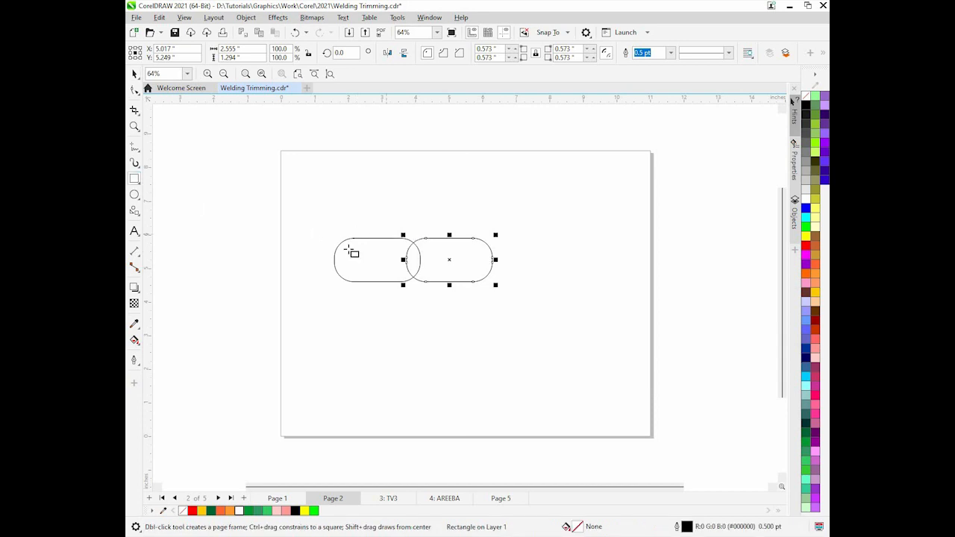
pyautogui.moveTo(383, 261); pyautogui.dragTo(446, 282)
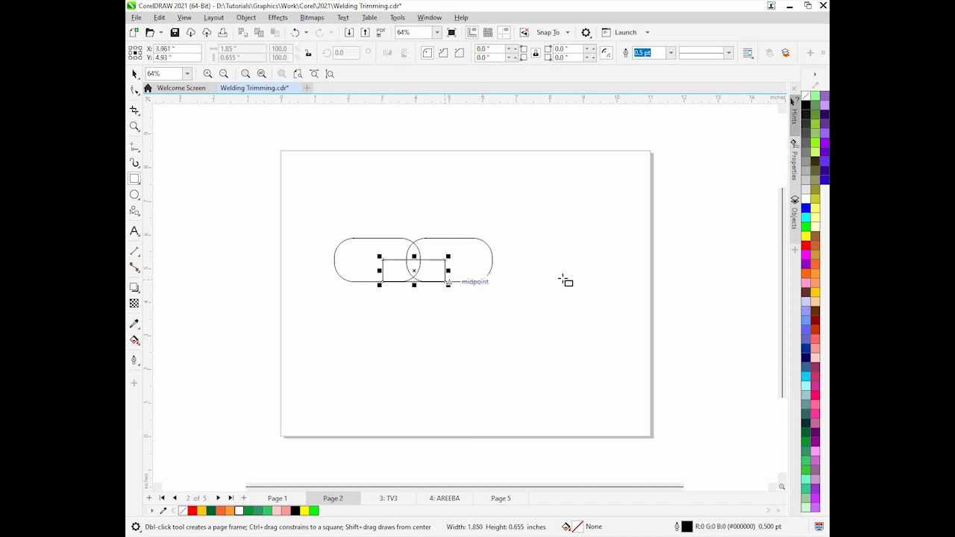
pyautogui.press('F10')
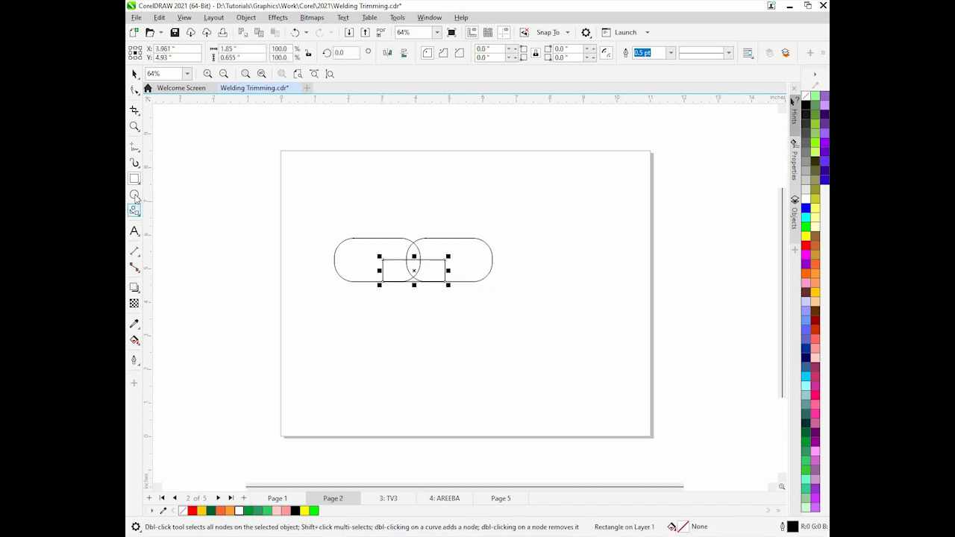
pyautogui.click(134, 74)
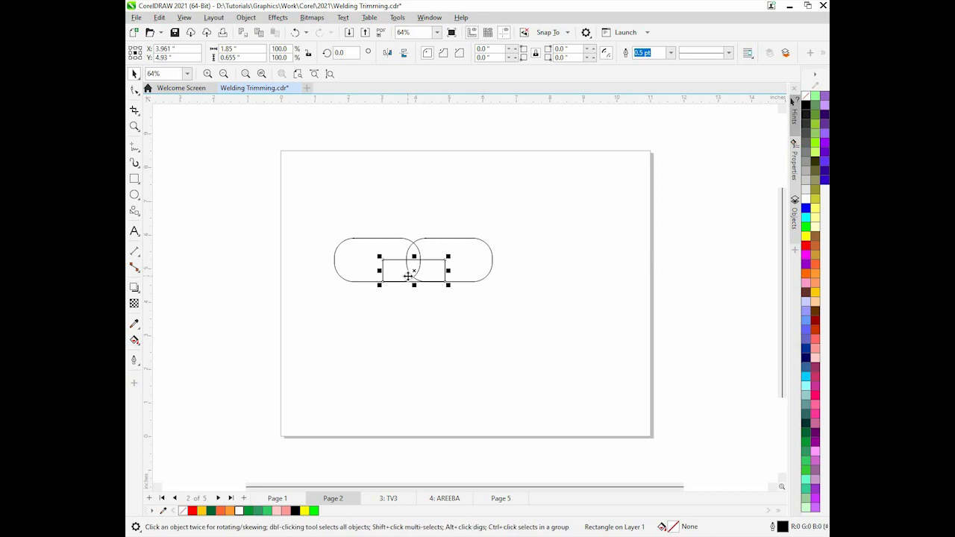
# Draw a small teardrop Common Shape about 0.44 by 0.64 in beside the rounded rectangles
pyautogui.click(135, 212)
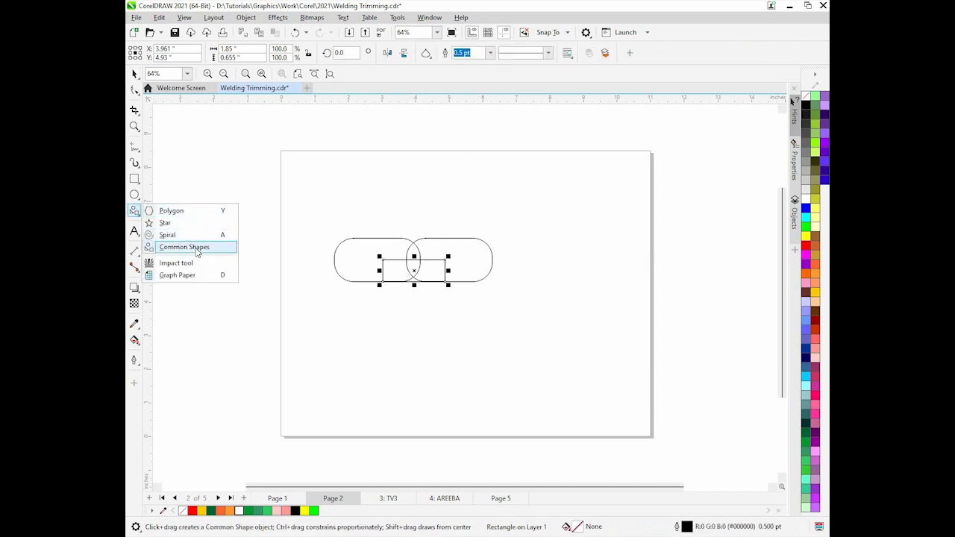
pyautogui.click(196, 252)
pyautogui.click(433, 58)
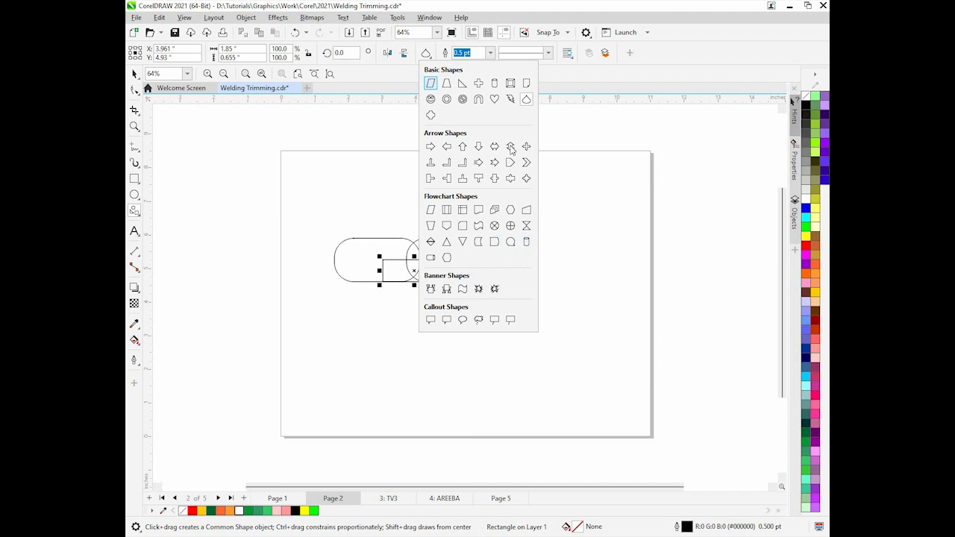
pyautogui.click(527, 102)
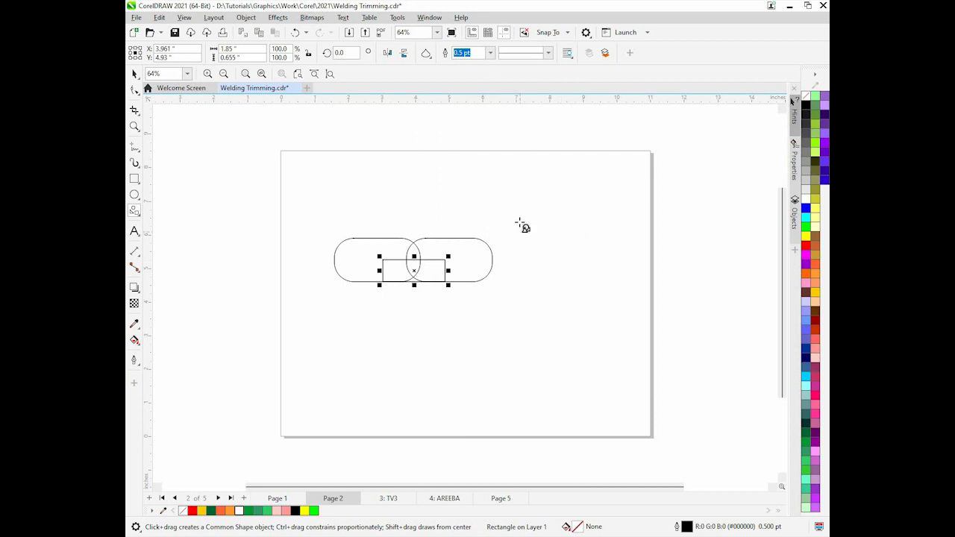
pyautogui.moveTo(522, 222); pyautogui.dragTo(539, 245)
# Flip the teardrop vertically and move it under the lower edge of the right rounded rectangle
pyautogui.click(134, 75)
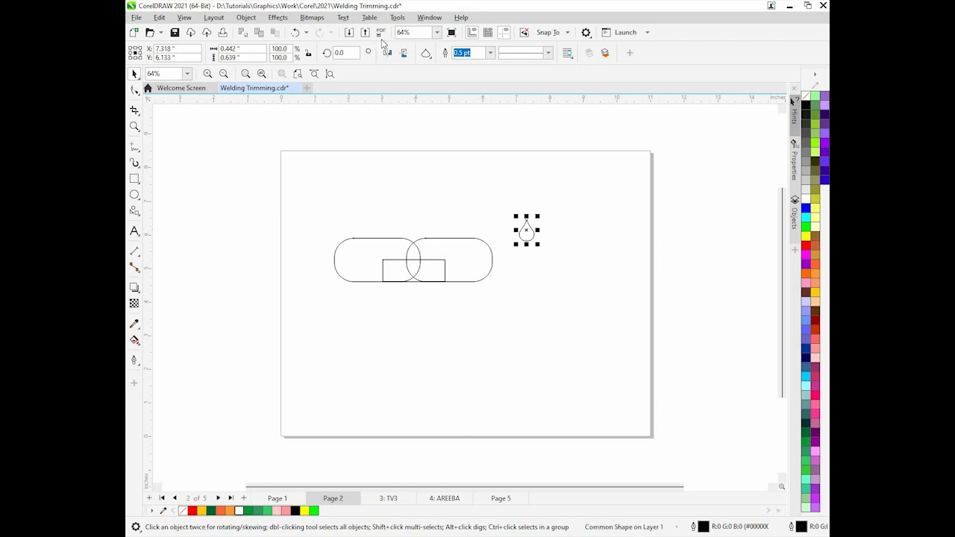
pyautogui.click(403, 52)
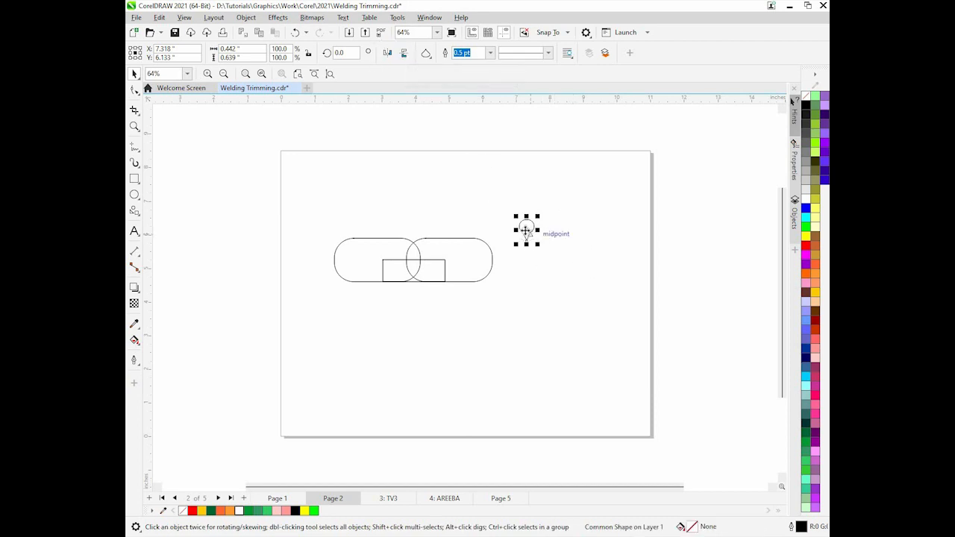
pyautogui.moveTo(526, 231); pyautogui.dragTo(458, 285)
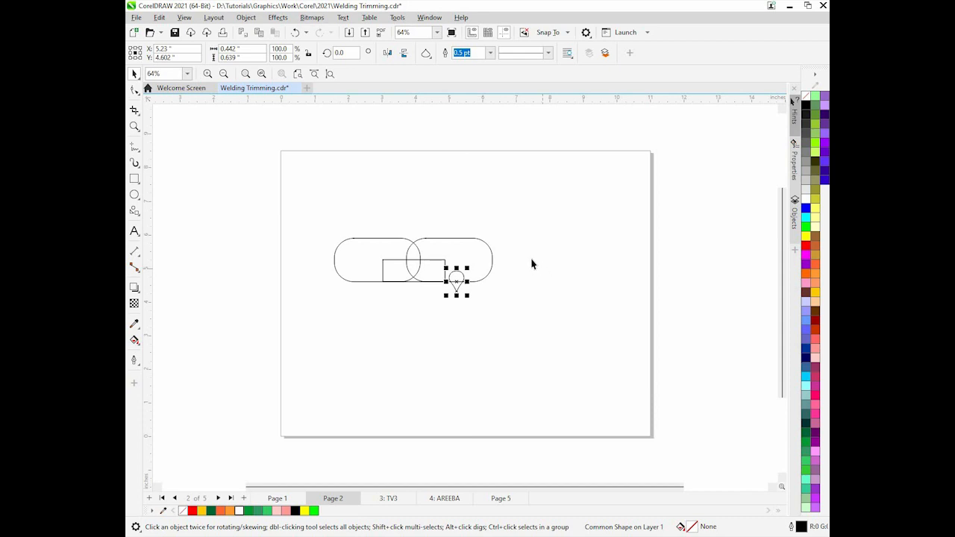
# Select all four shapes, weld them into one outline, and center it on the page
pyautogui.click(521, 241)
pyautogui.moveTo(360, 298); pyautogui.dragTo(359, 294)
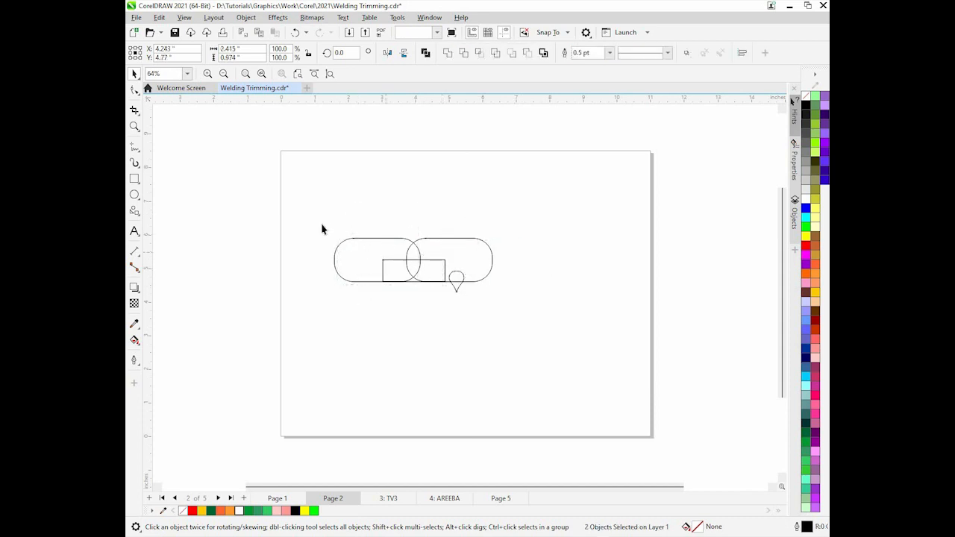
pyautogui.moveTo(322, 229); pyautogui.dragTo(521, 280)
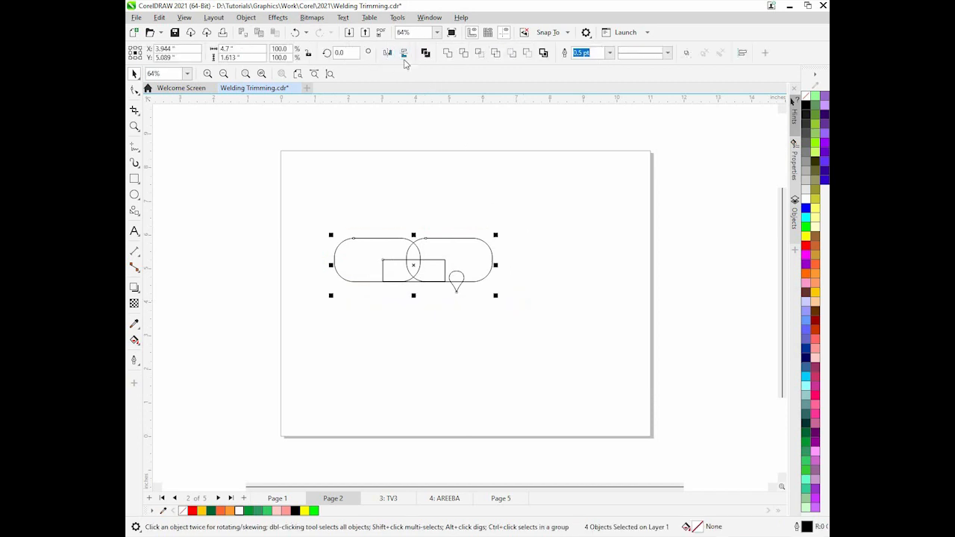
pyautogui.click(447, 56)
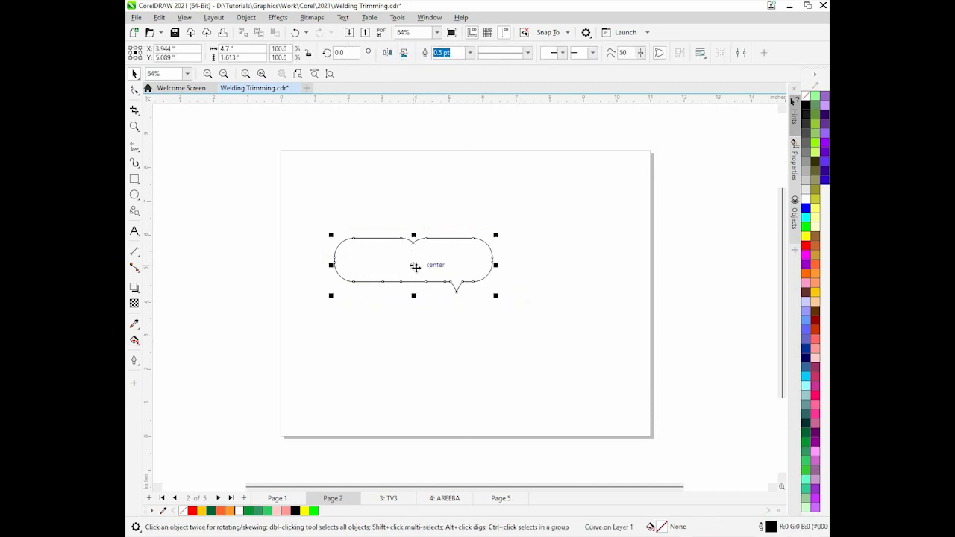
pyautogui.press('p')
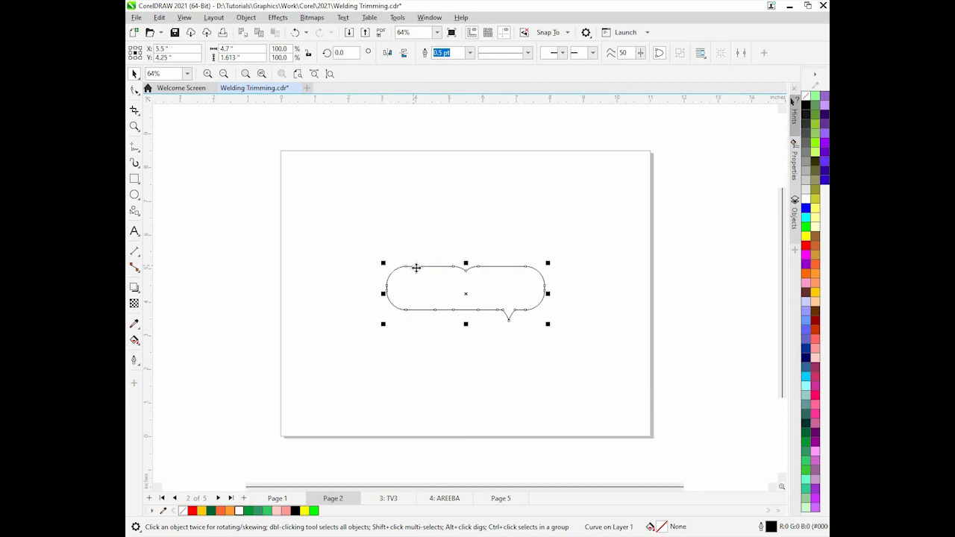
# Fill the welded shape orange and set its outline colour to the same orange
pyautogui.click(815, 268)
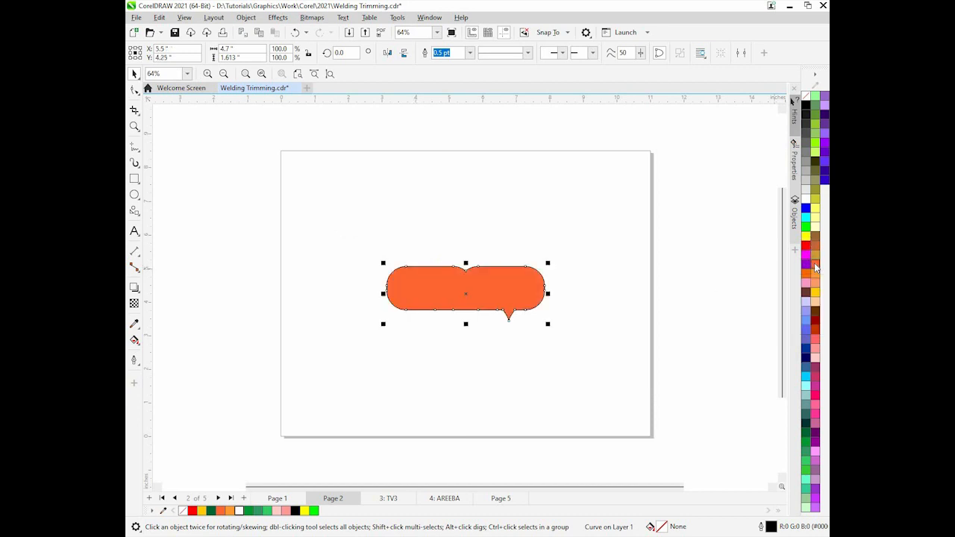
pyautogui.rightClick(817, 272)
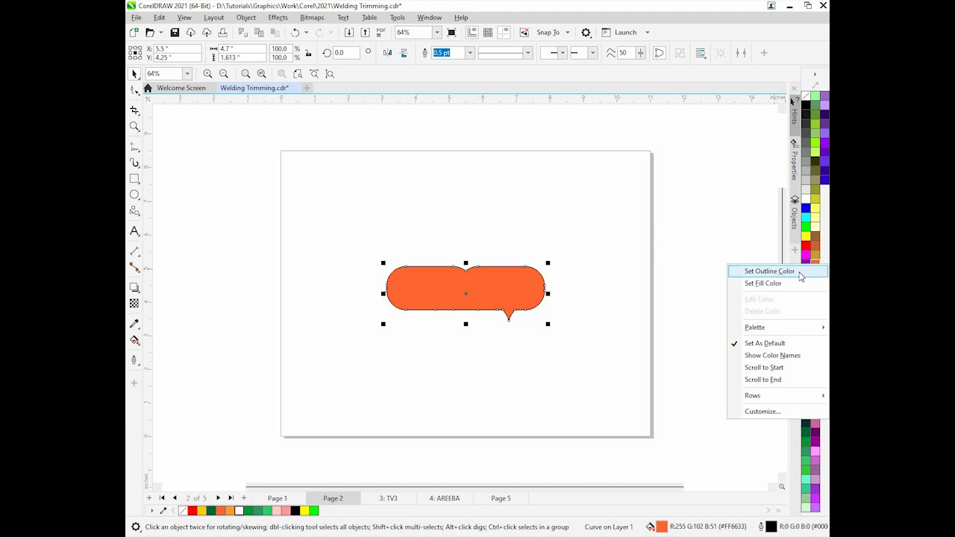
pyautogui.click(801, 274)
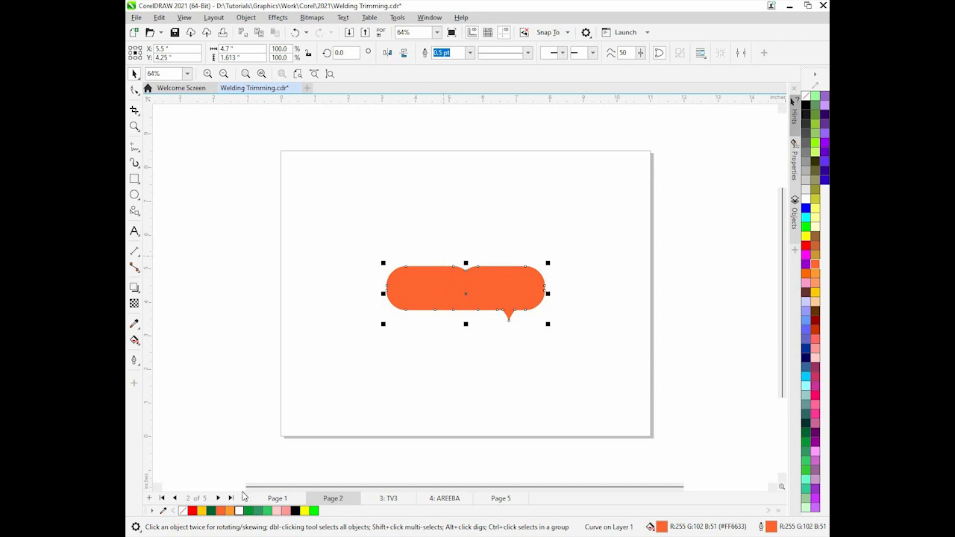
# Add the text "areeba" above the orange shape
pyautogui.click(134, 231)
pyautogui.click(378, 212)
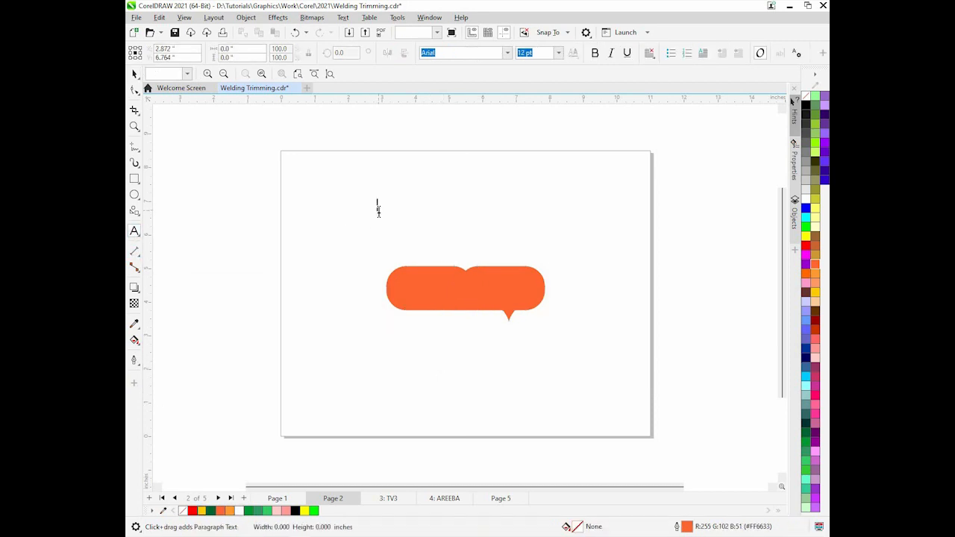
pyautogui.write('areeba')
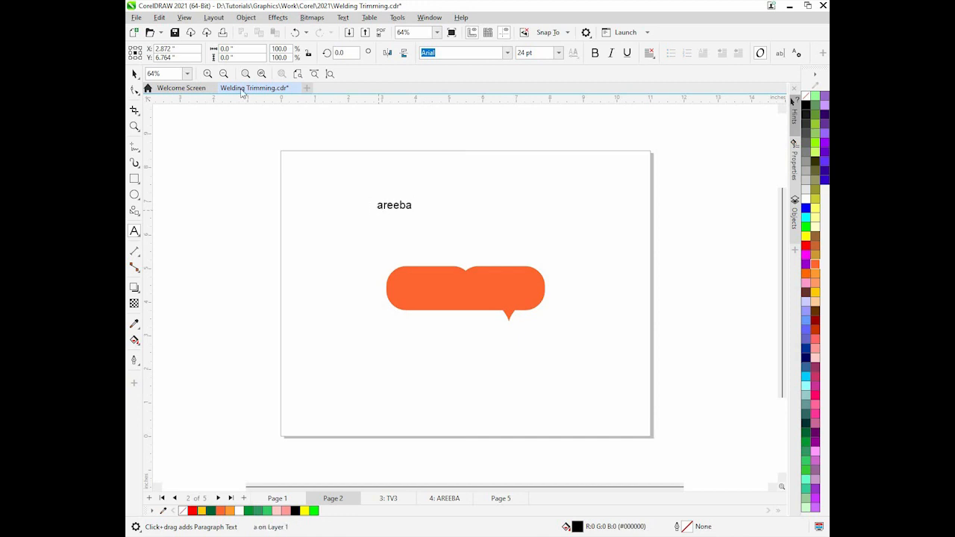
# Enlarge the text to about 93 pt, center it on the orange shape, and fill it white
pyautogui.click(135, 73)
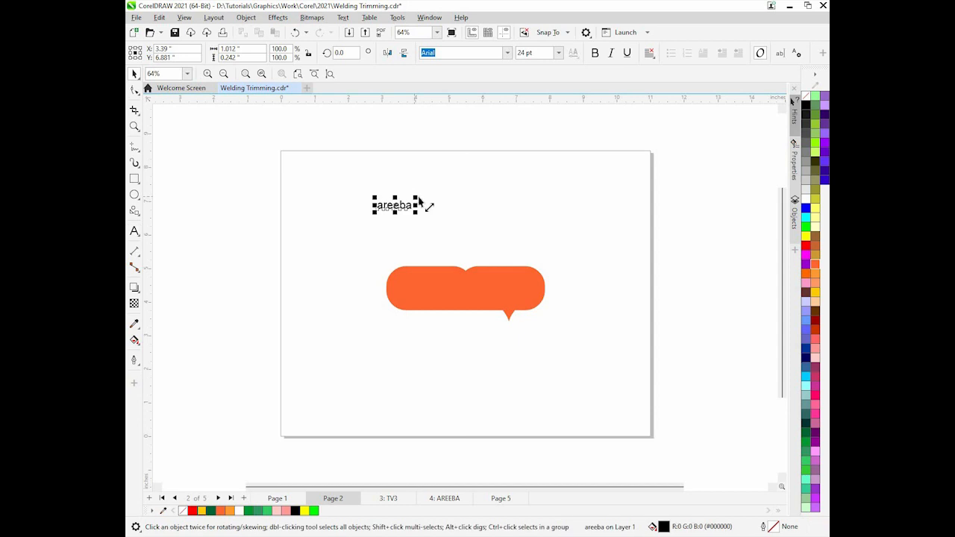
pyautogui.moveTo(419, 201); pyautogui.dragTo(517, 174)
pyautogui.moveTo(450, 193); pyautogui.dragTo(468, 285)
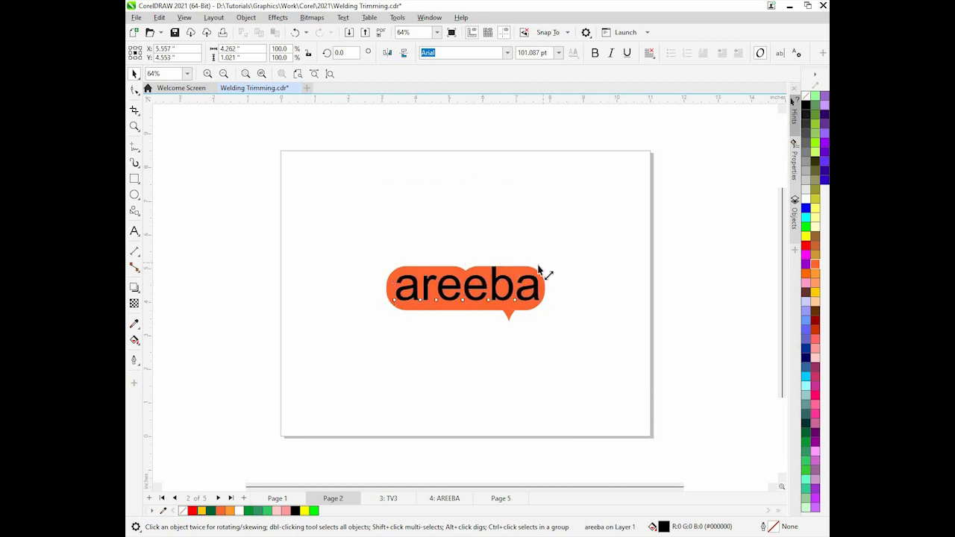
pyautogui.moveTo(539, 270); pyautogui.dragTo(531, 267)
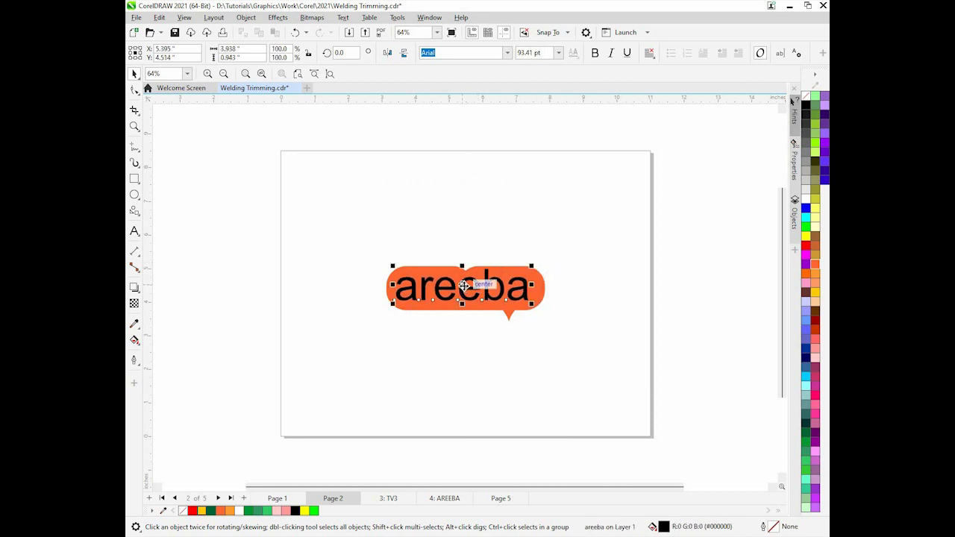
pyautogui.moveTo(464, 286); pyautogui.dragTo(467, 291)
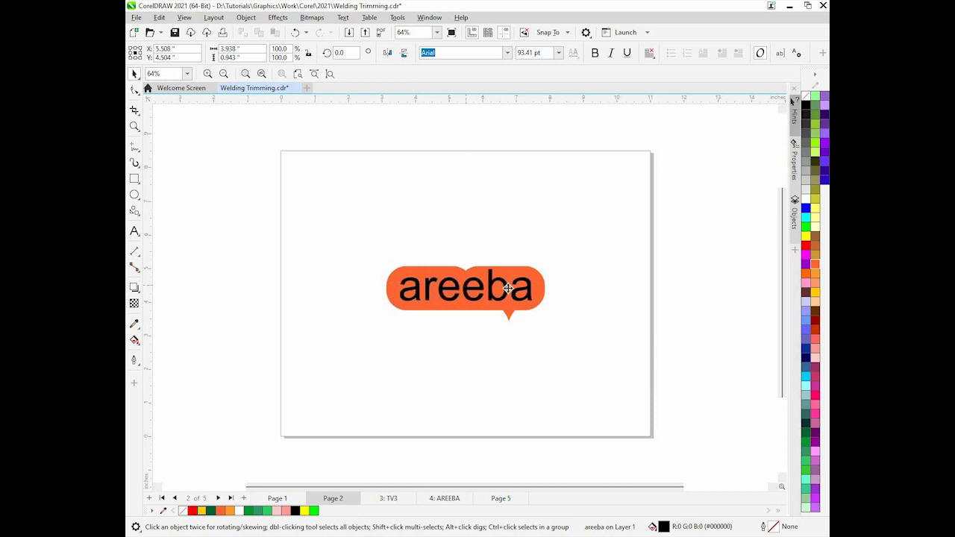
pyautogui.click(806, 199)
pyautogui.click(650, 364)
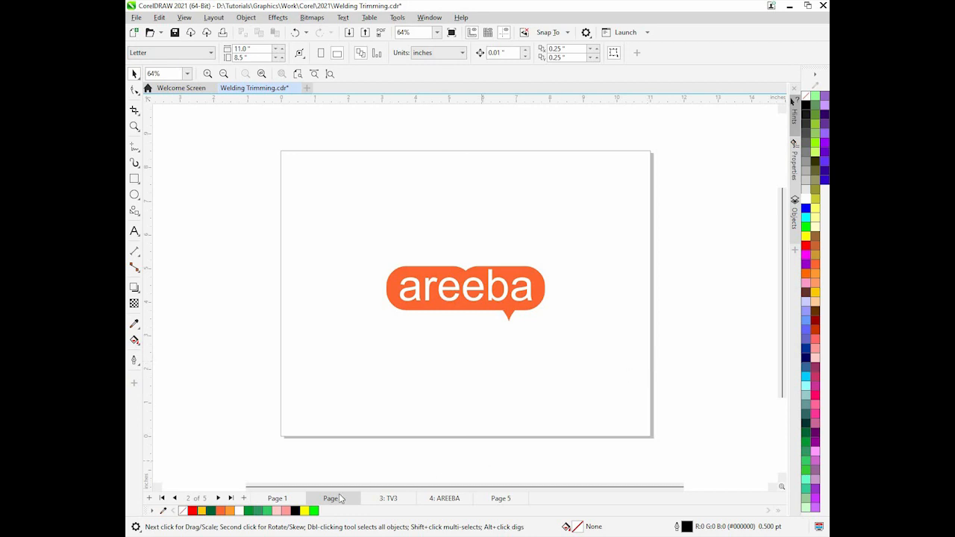
# Add a new page, draw a rectangle about 2.15 by 3.47 in, and round its corners to 0.59 in
pyautogui.click(243, 500)
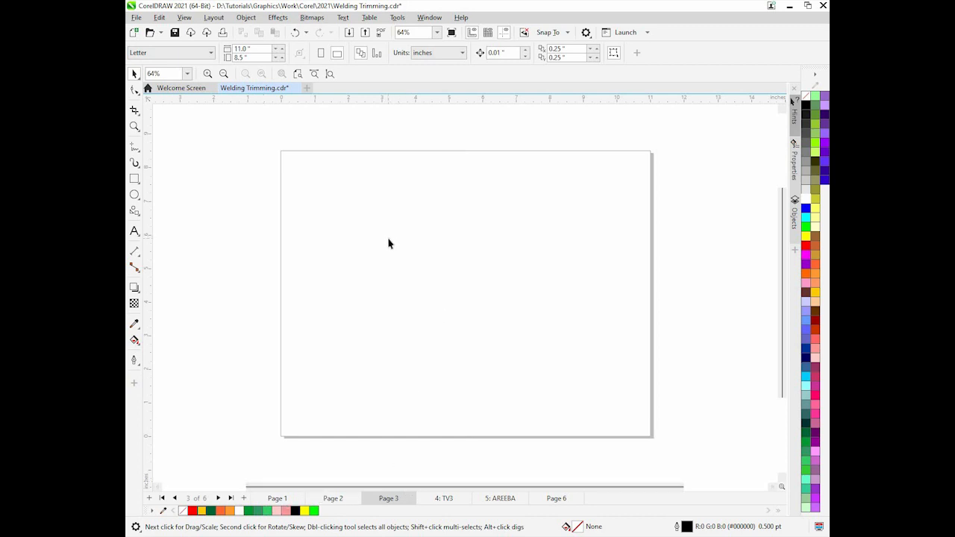
pyautogui.click(135, 179)
pyautogui.moveTo(406, 221); pyautogui.dragTo(479, 336)
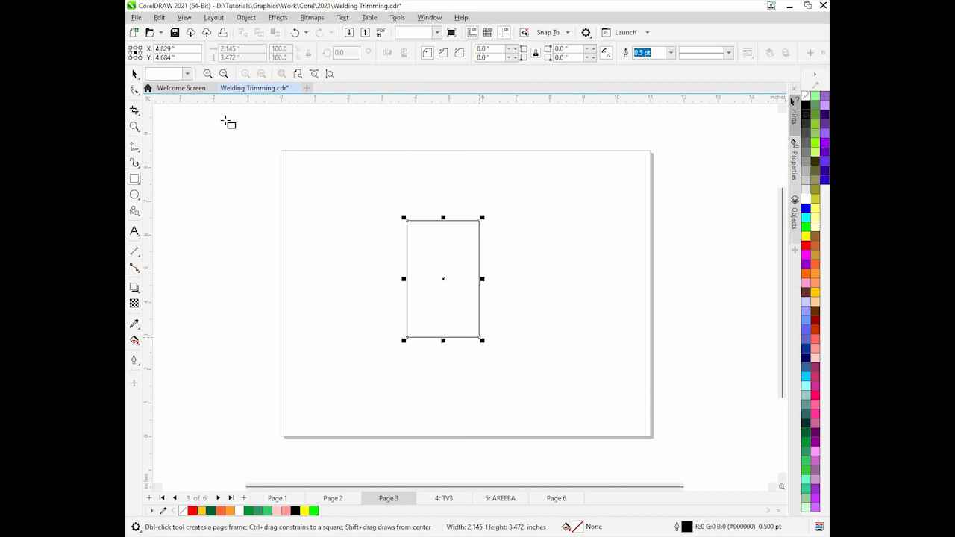
pyautogui.click(135, 90)
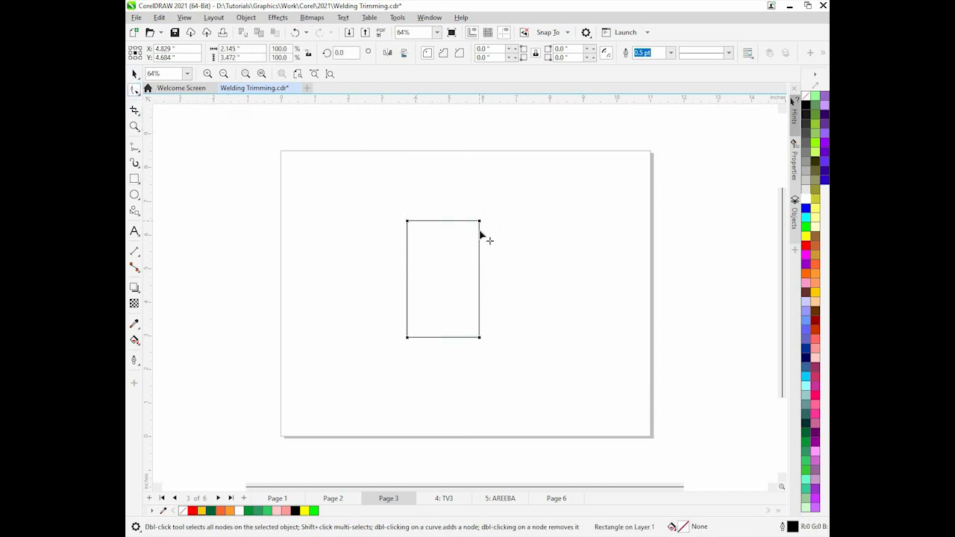
pyautogui.moveTo(479, 237); pyautogui.dragTo(484, 236)
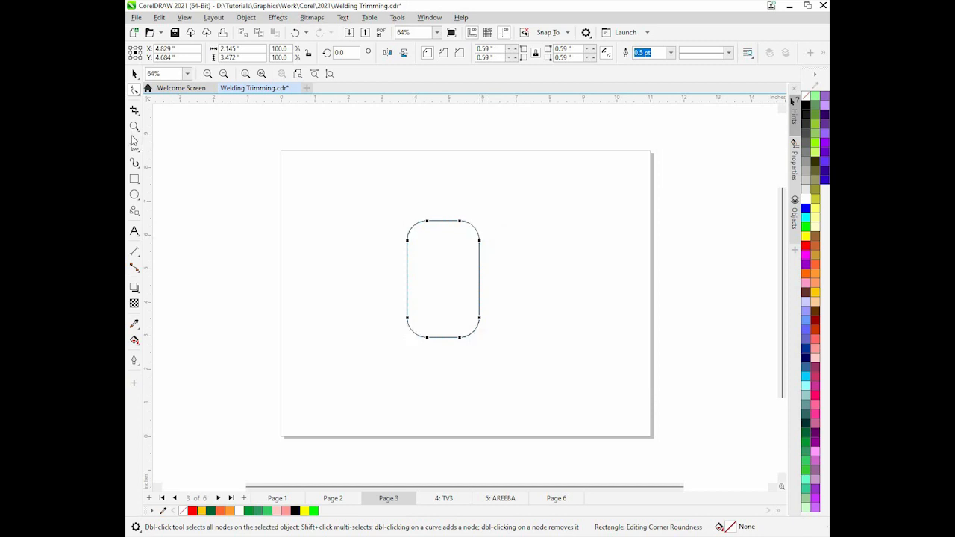
# Draw a wide rectangle about 3.88 by 1.9 in covering the top half of the rounded rectangle
pyautogui.click(134, 179)
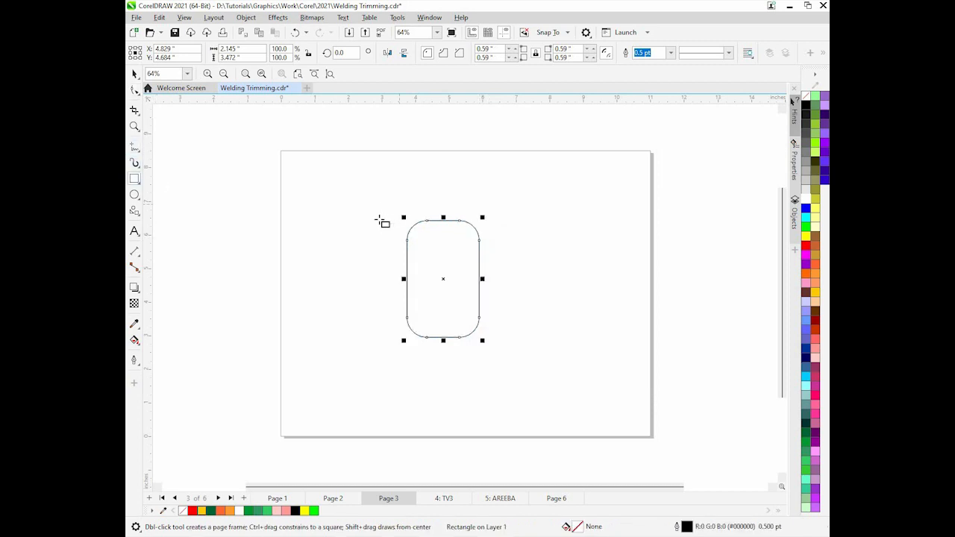
pyautogui.moveTo(379, 212); pyautogui.dragTo(512, 215)
# Select both shapes and trim the rounded rectangle with the wide rectangle
pyautogui.click(134, 74)
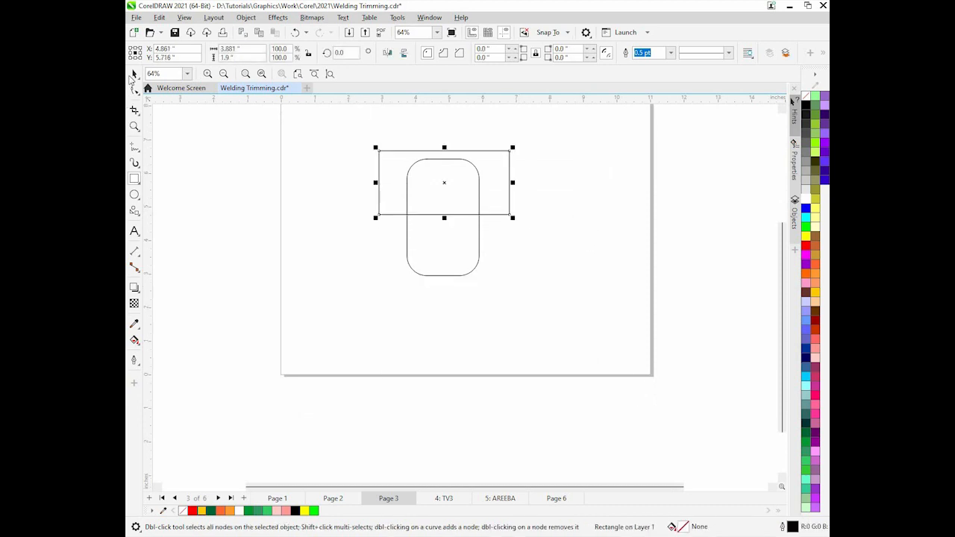
pyautogui.keyDown('shift'); pyautogui.click(480, 240); pyautogui.keyUp('shift')
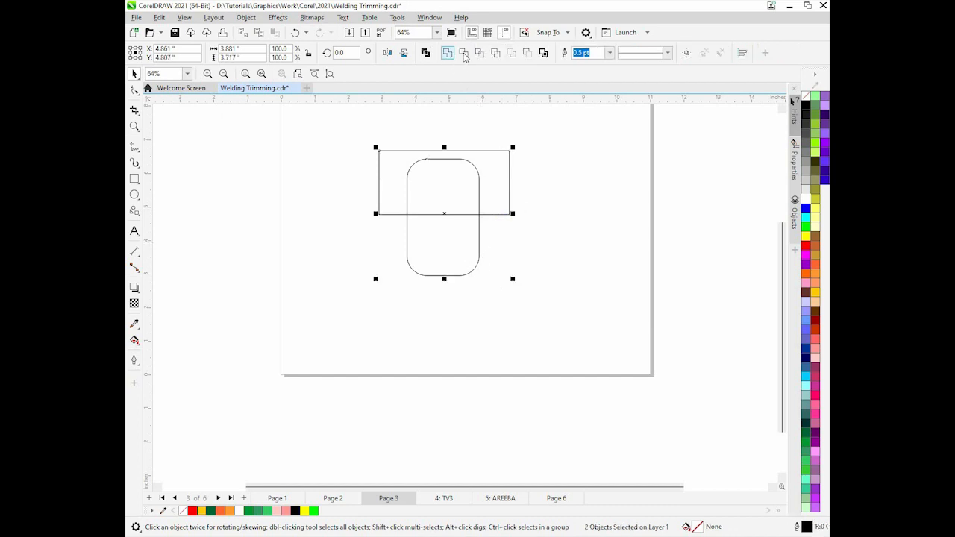
pyautogui.click(464, 53)
# Try moving the cutting rectangle away from the trimmed shape and undo the move
pyautogui.click(444, 179)
pyautogui.moveTo(443, 179); pyautogui.dragTo(628, 203)
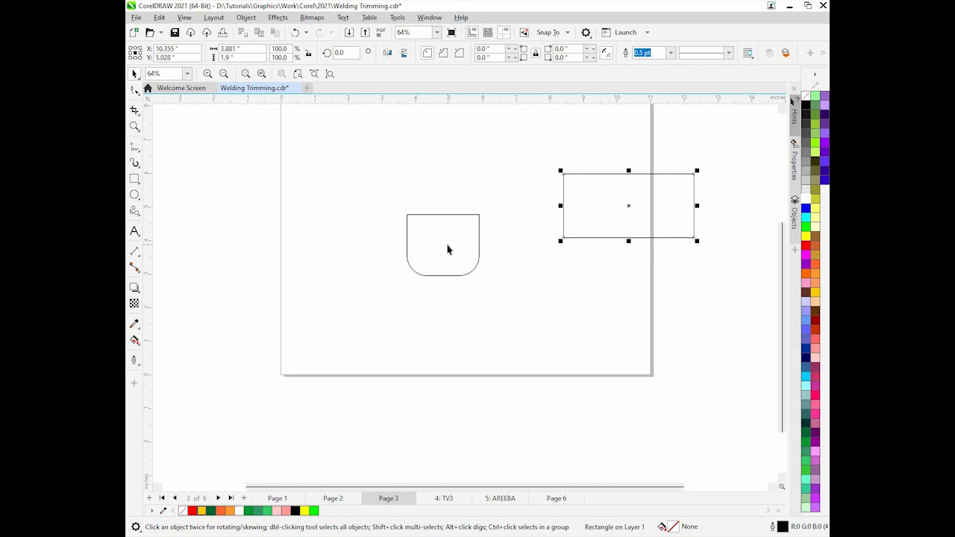
pyautogui.hotkey('ctrl', 'z')
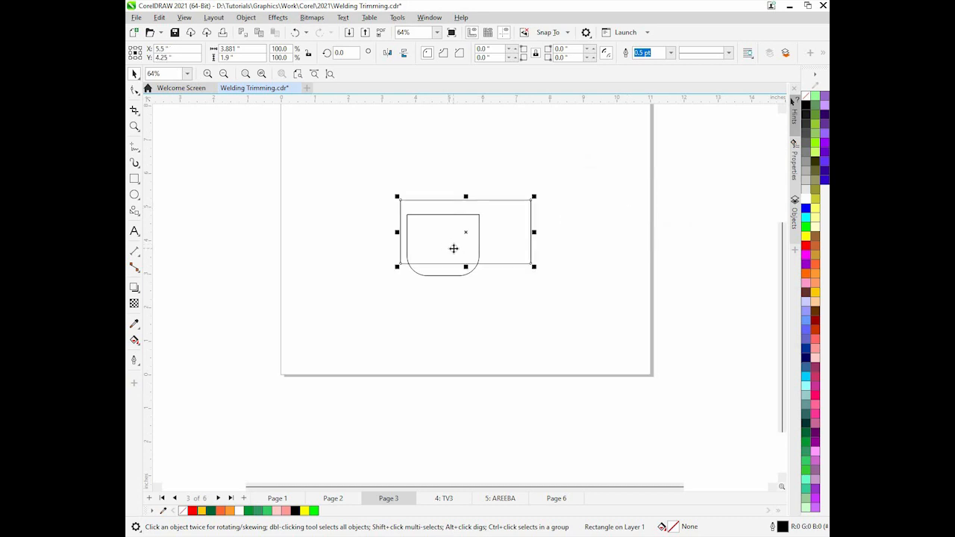
# Move the wide rectangle aside and center the trimmed rounded shape on the page
pyautogui.moveTo(536, 258); pyautogui.dragTo(644, 318)
pyautogui.click(469, 251)
pyautogui.press('p')
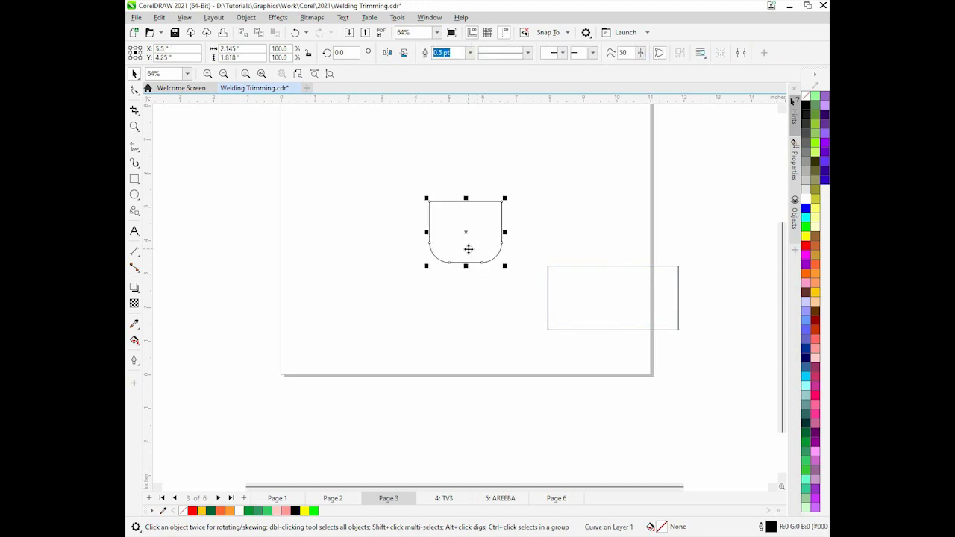
# Draw a small rectangle about 0.36 by 1.03 in, round its corners to 0.18 in, and place it beside the shape's upper left
pyautogui.click(135, 178)
pyautogui.moveTo(351, 211); pyautogui.dragTo(364, 245)
pyautogui.click(135, 89)
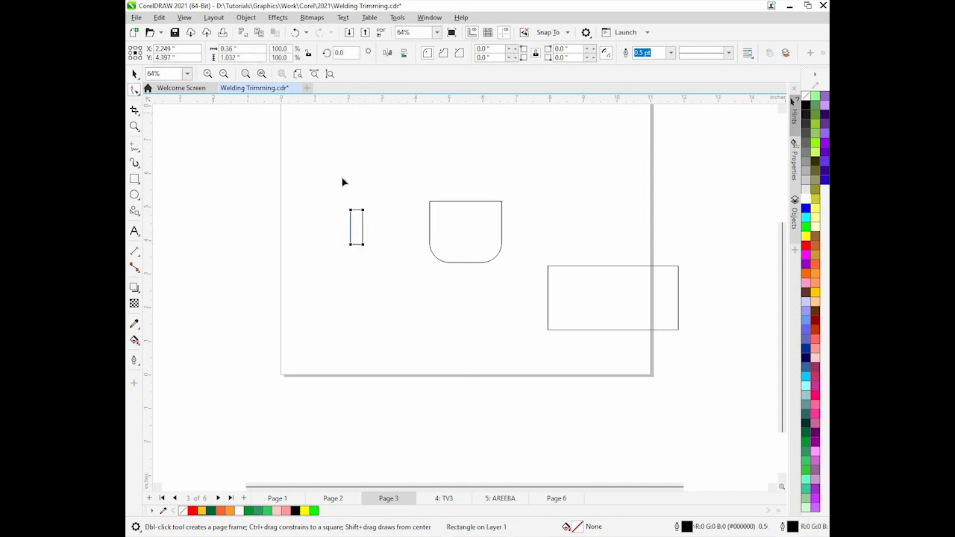
pyautogui.moveTo(363, 213); pyautogui.dragTo(355, 229)
pyautogui.click(134, 74)
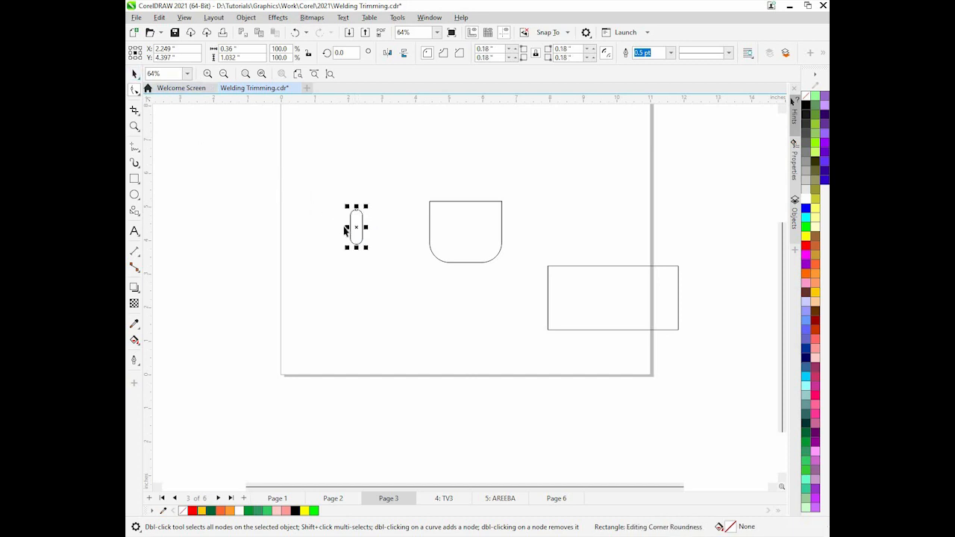
pyautogui.moveTo(376, 235); pyautogui.dragTo(419, 216)
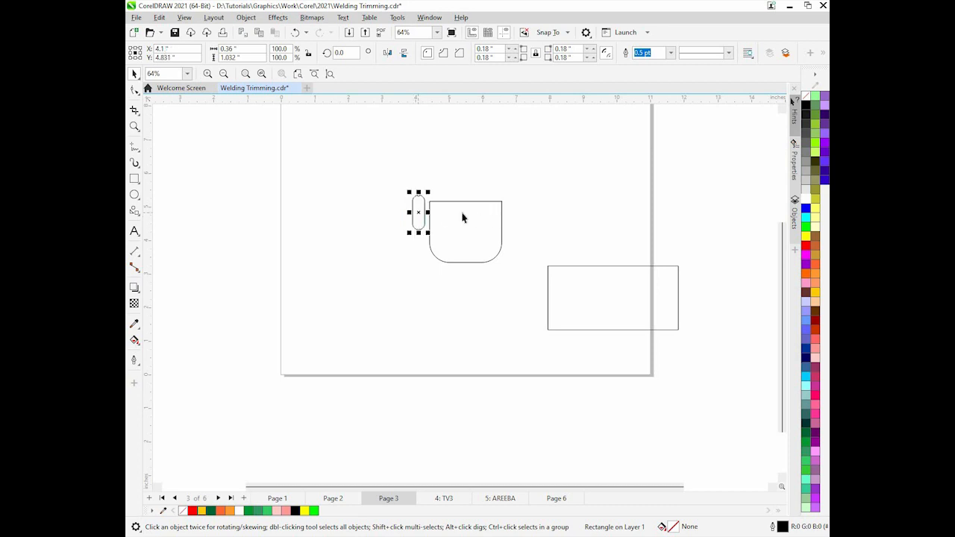
# Zoom in, draw a small connector rectangle about 0.15 by 0.09 in between the pill and body, and copy it to the body's right edge
pyautogui.click(134, 128)
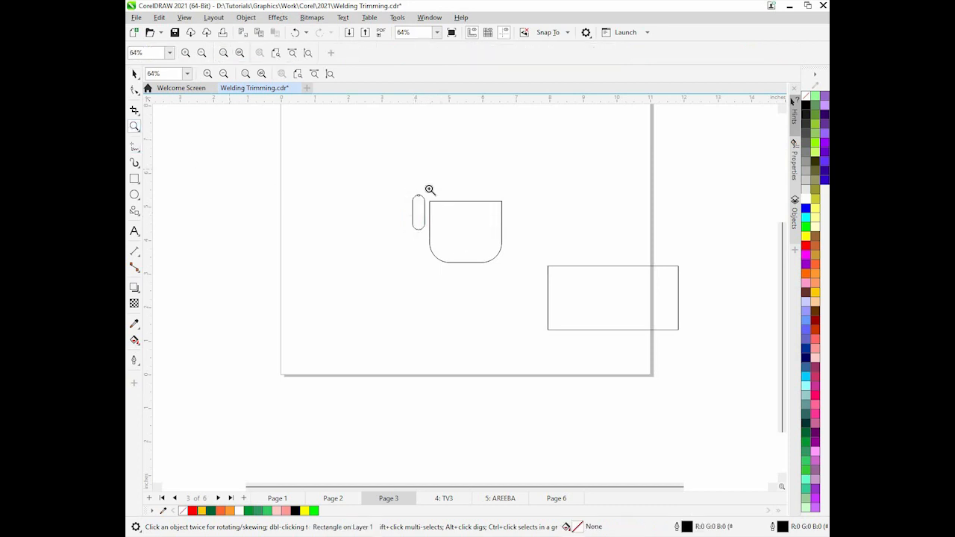
pyautogui.moveTo(373, 179); pyautogui.dragTo(588, 318)
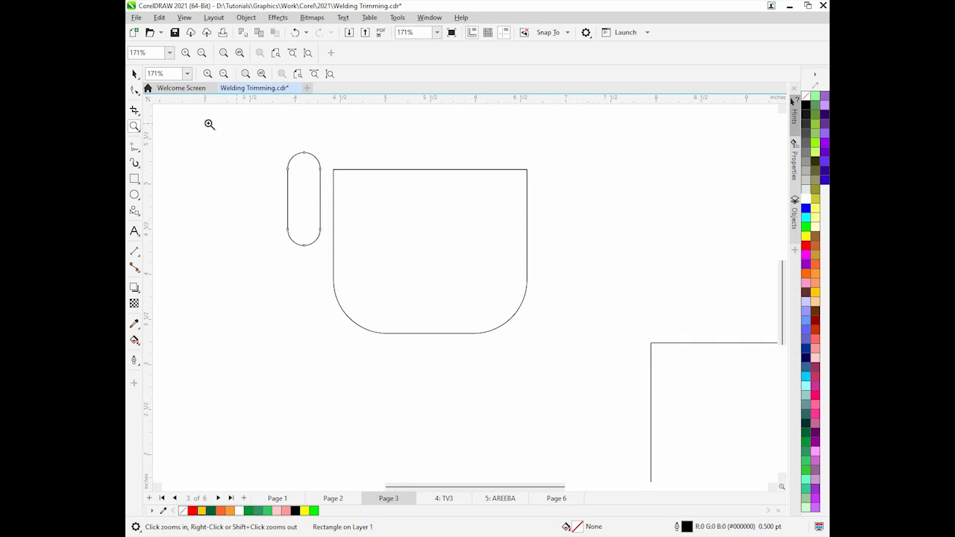
pyautogui.moveTo(211, 125); pyautogui.dragTo(601, 367)
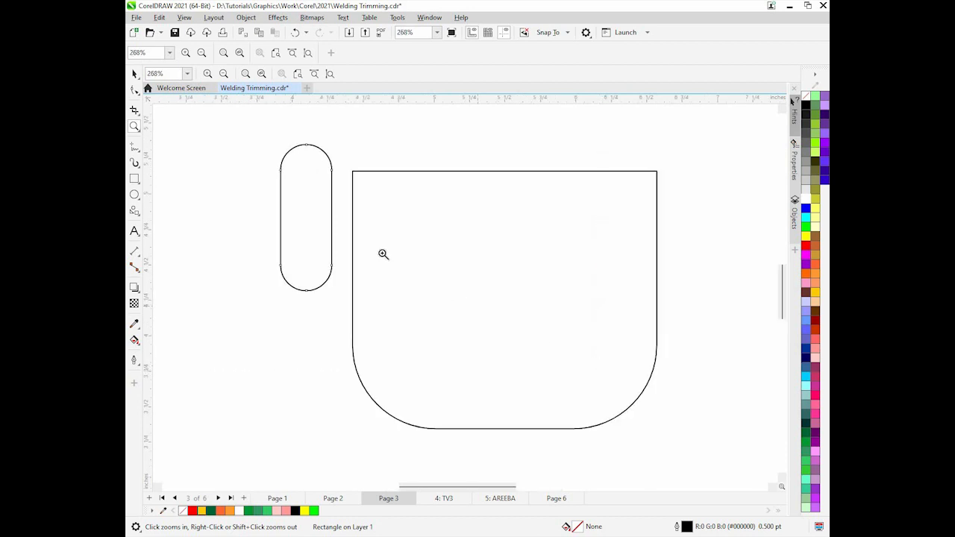
pyautogui.click(135, 74)
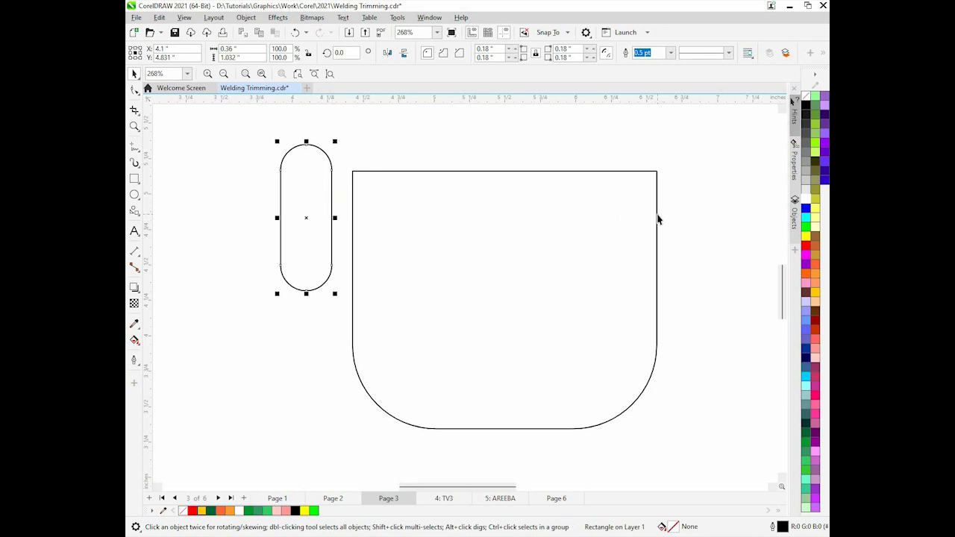
pyautogui.click(135, 180)
pyautogui.moveTo(350, 208); pyautogui.dragTo(356, 211)
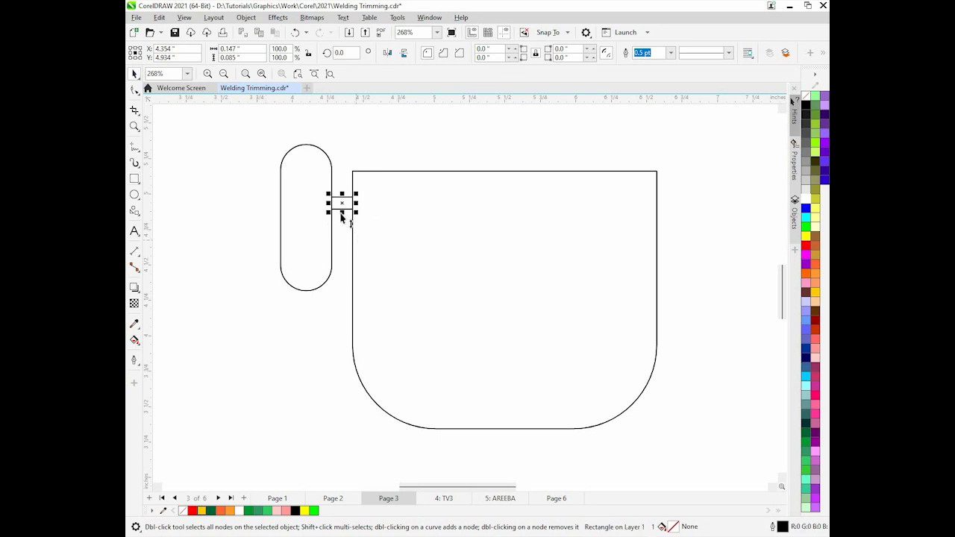
pyautogui.moveTo(330, 203); pyautogui.dragTo(656, 209)
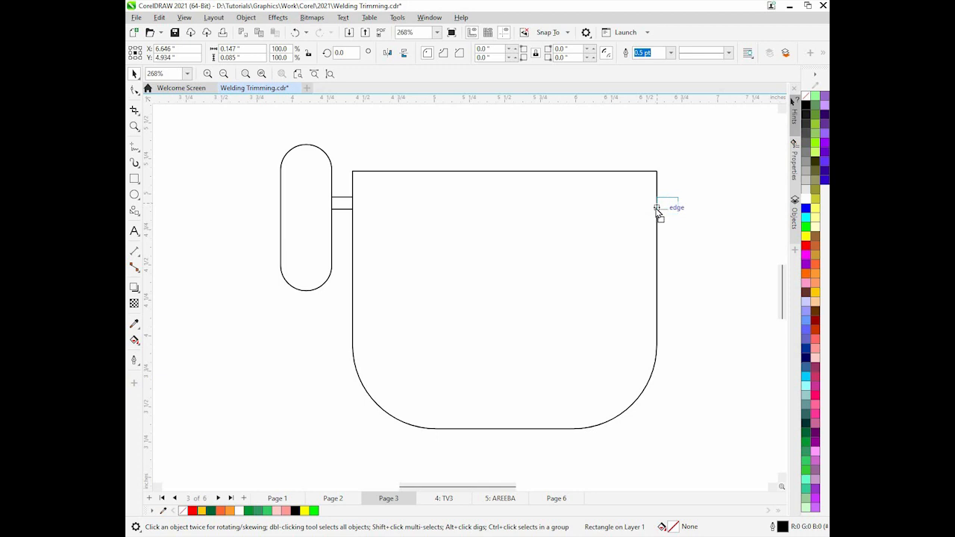
pyautogui.moveTo(657, 212); pyautogui.dragTo(657, 209)
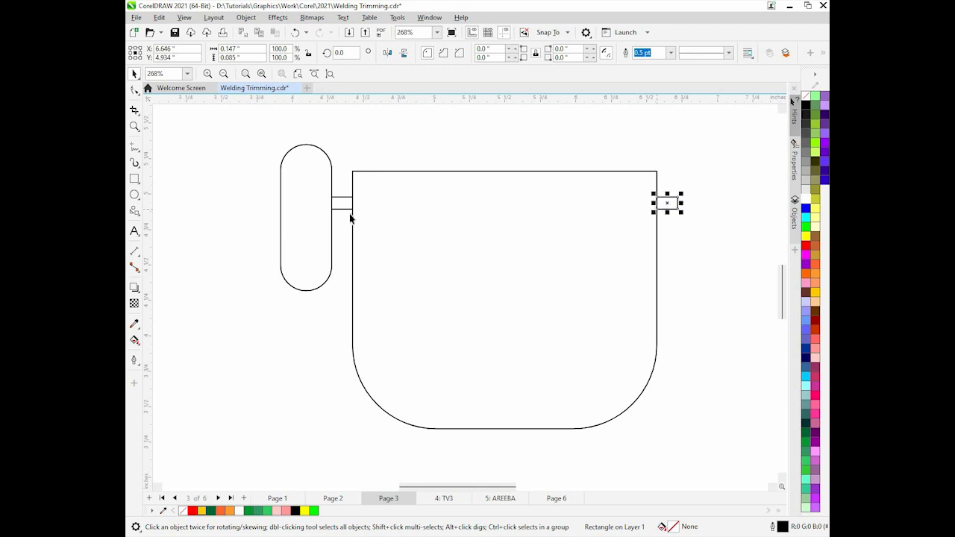
# Duplicate the pill shape to the body's right side and below the body as two legs
pyautogui.click(282, 207)
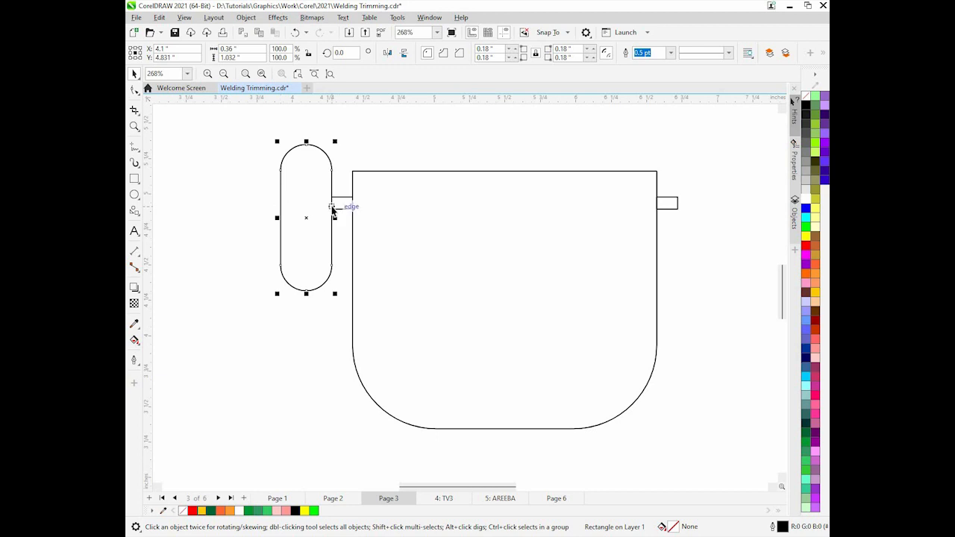
pyautogui.moveTo(281, 204); pyautogui.dragTo(679, 211)
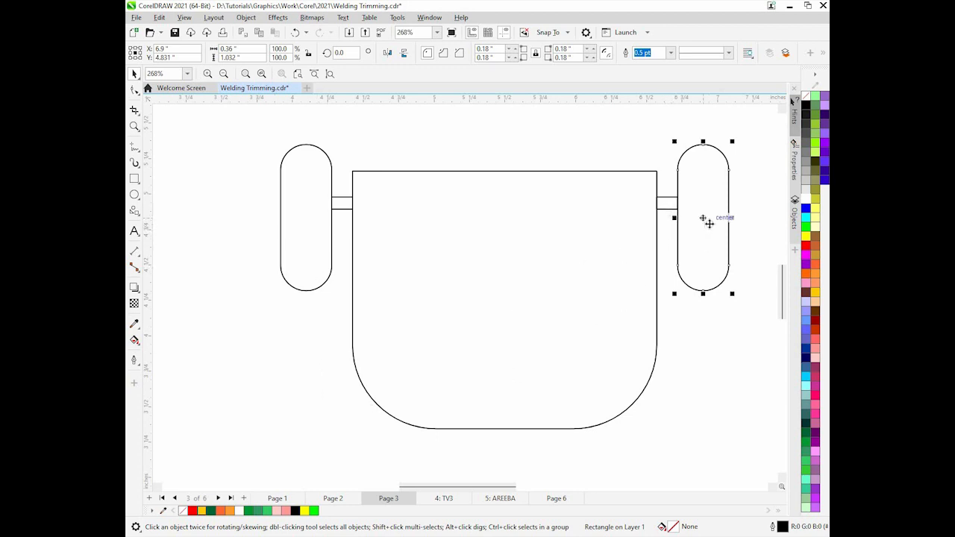
pyautogui.moveTo(705, 216); pyautogui.dragTo(547, 417)
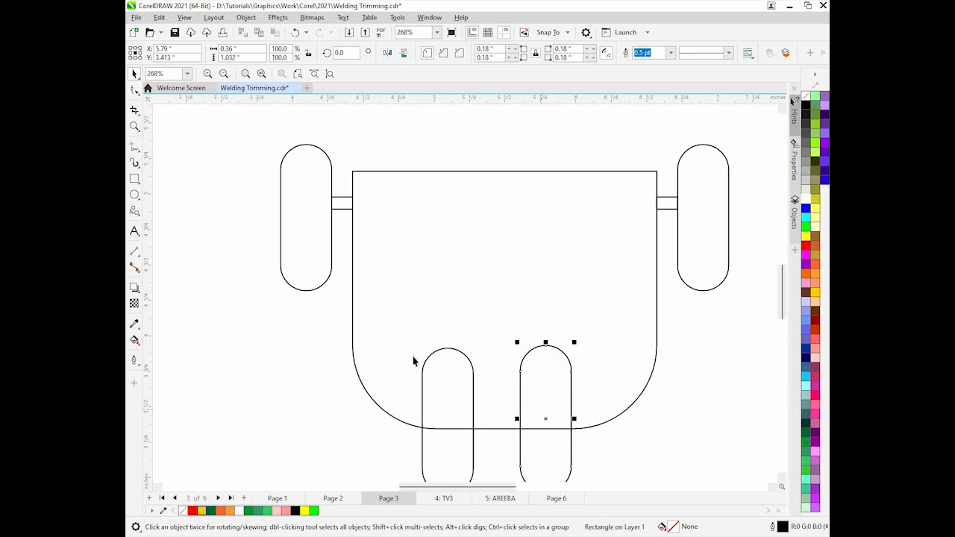
# Turn the left connector into a spacer about 0.52 by 0.25 in at the body's lower left corner and copy it to the lower right corner
pyautogui.click(342, 204)
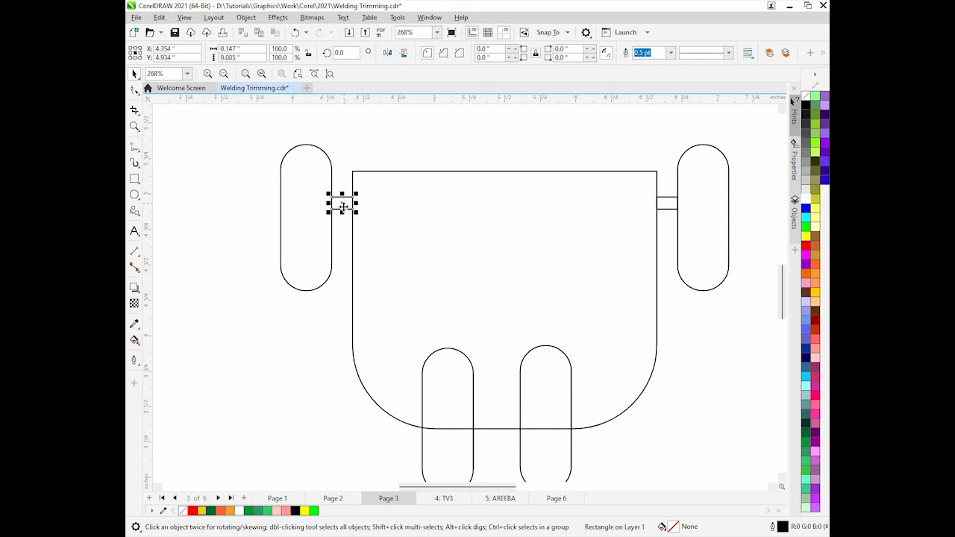
pyautogui.moveTo(342, 206); pyautogui.dragTo(432, 351)
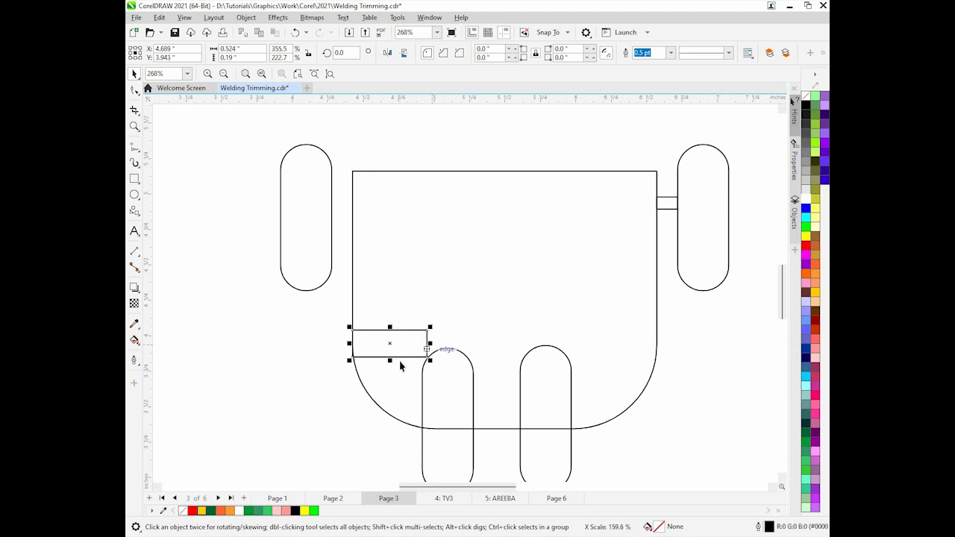
pyautogui.moveTo(389, 375); pyautogui.dragTo(392, 366)
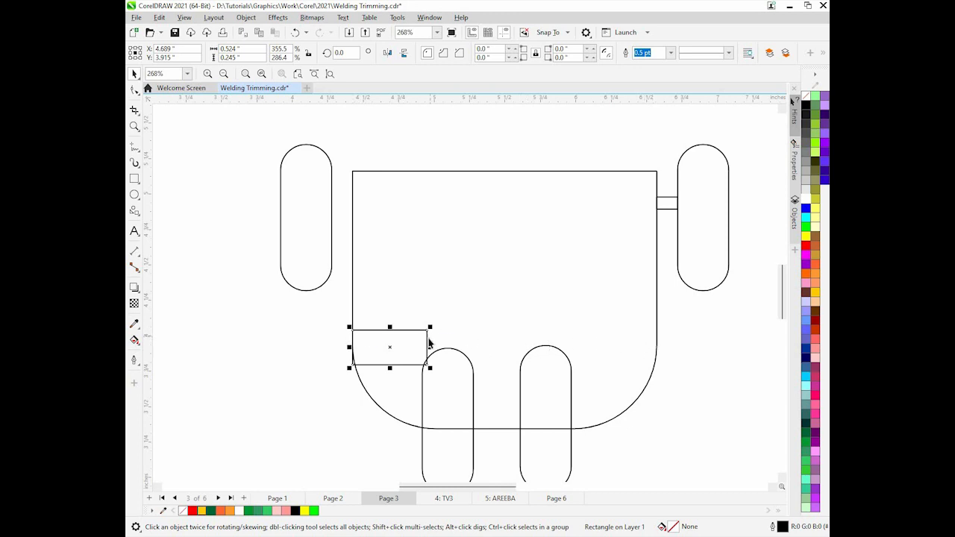
pyautogui.moveTo(427, 339); pyautogui.dragTo(639, 343)
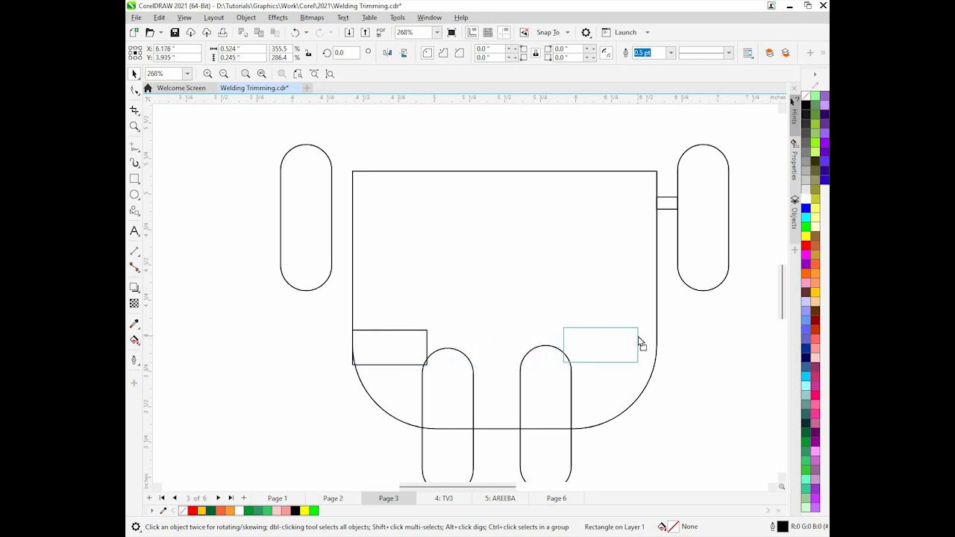
pyautogui.moveTo(639, 343); pyautogui.dragTo(657, 342)
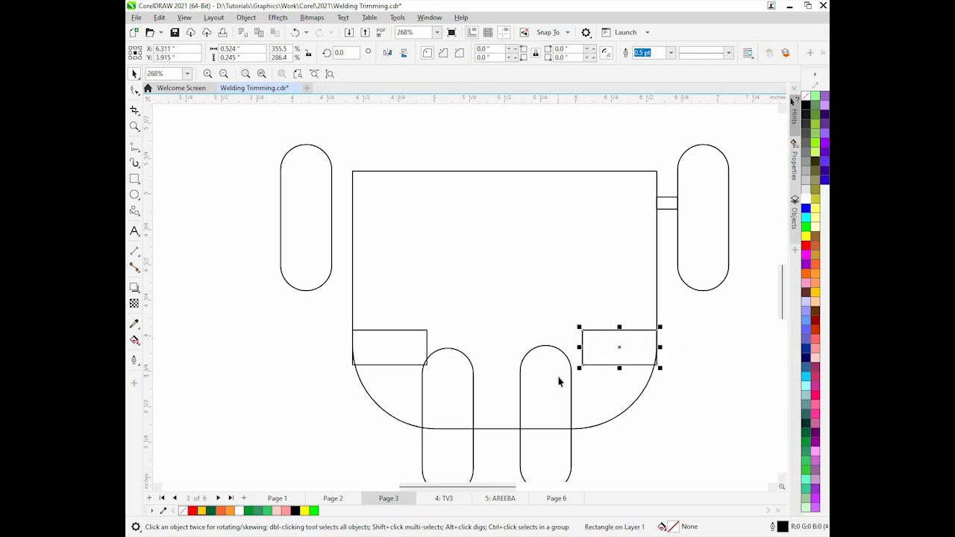
# Nudge the right leg rightward until it meets the right spacer rectangle
pyautogui.click(560, 376)
pyautogui.press('Right')
pyautogui.press('Right')
pyautogui.press('Right')
pyautogui.press('Right')
pyautogui.press('Right')
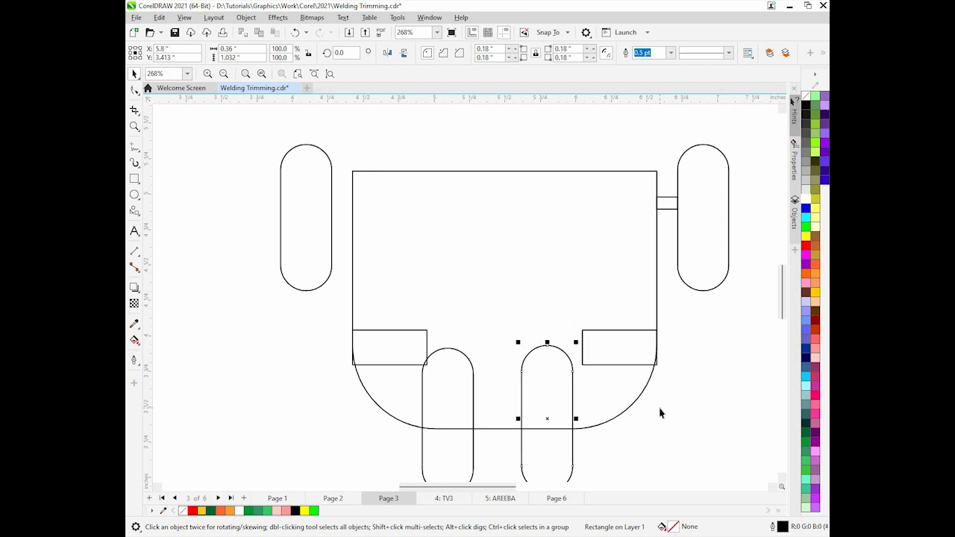
pyautogui.press('Right')
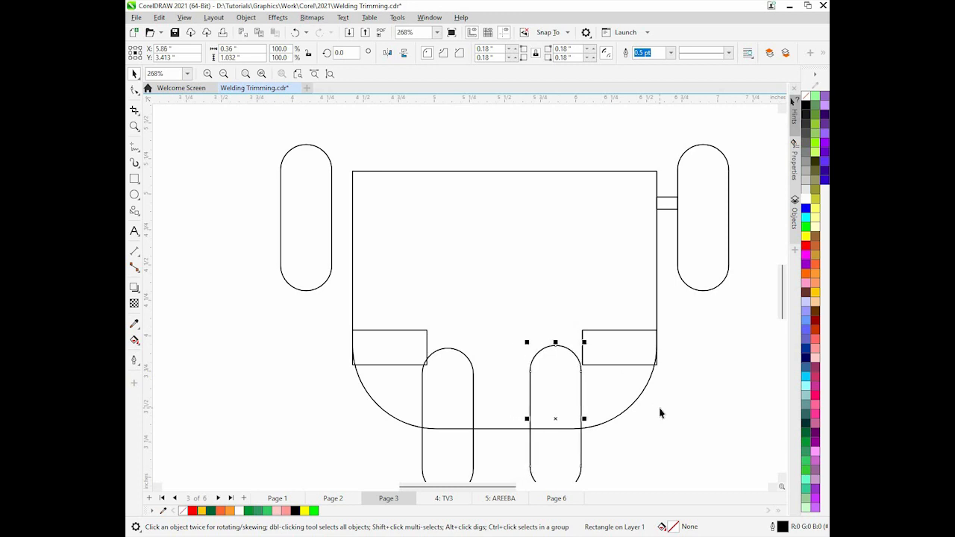
pyautogui.press('Right')
pyautogui.press('Right')
pyautogui.press('Right')
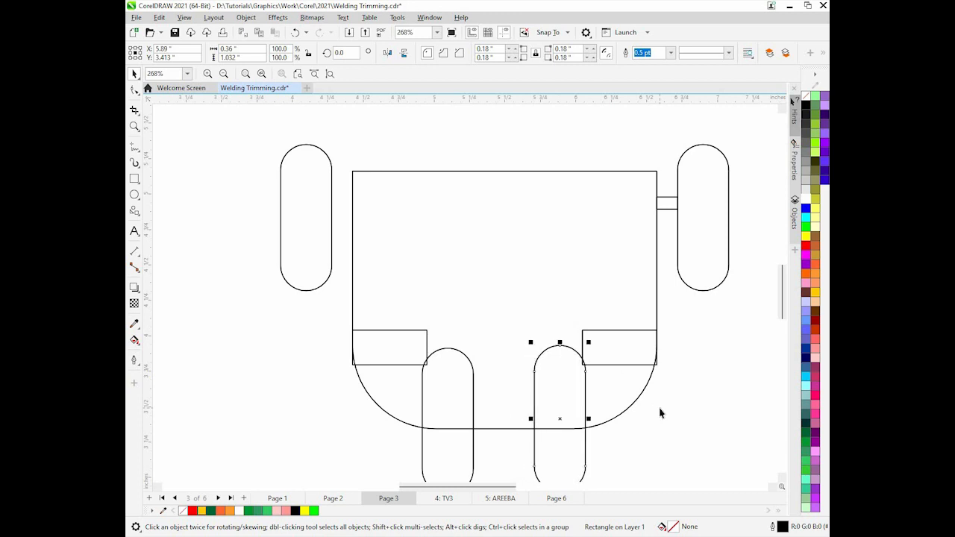
pyautogui.press('Right')
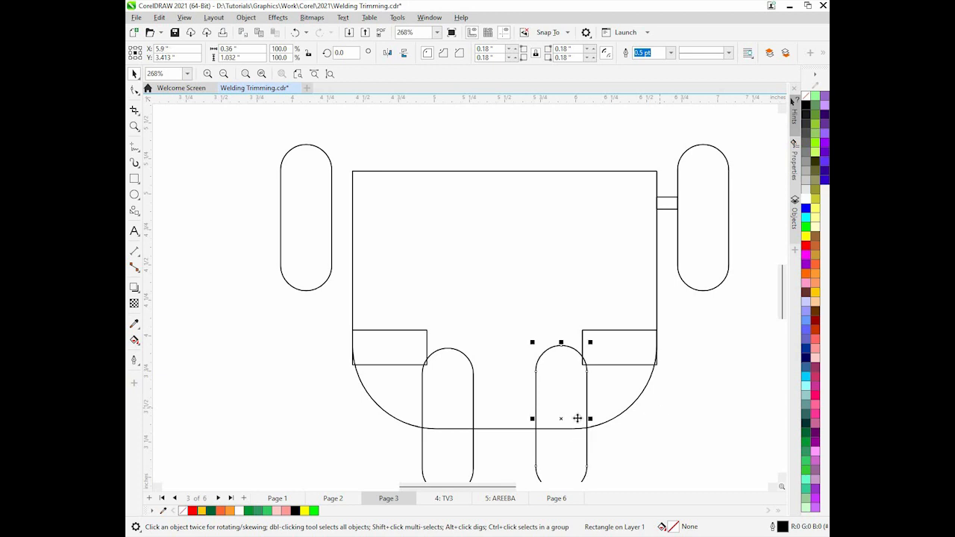
# Delete both spacer rectangles at the body's lower corners
pyautogui.click(634, 358)
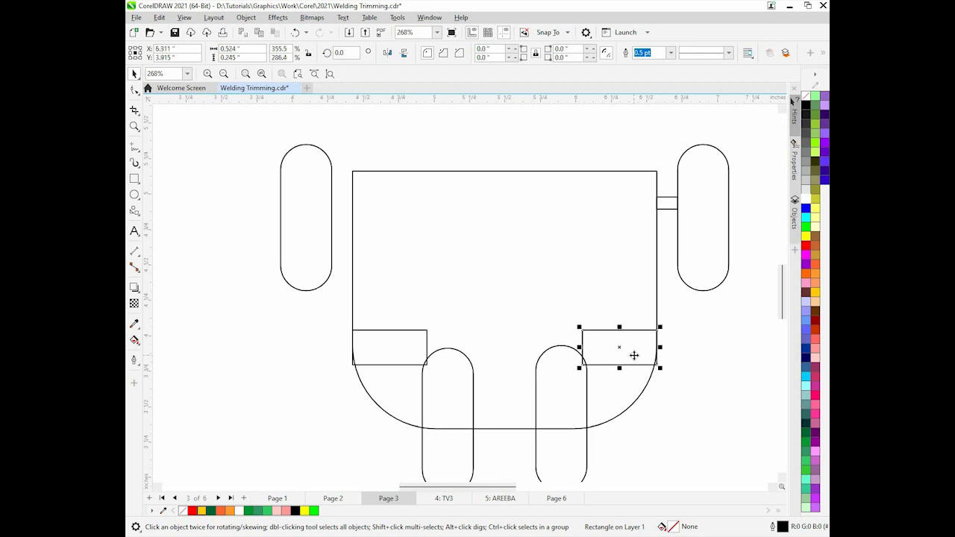
pyautogui.press('Delete')
pyautogui.click(424, 359)
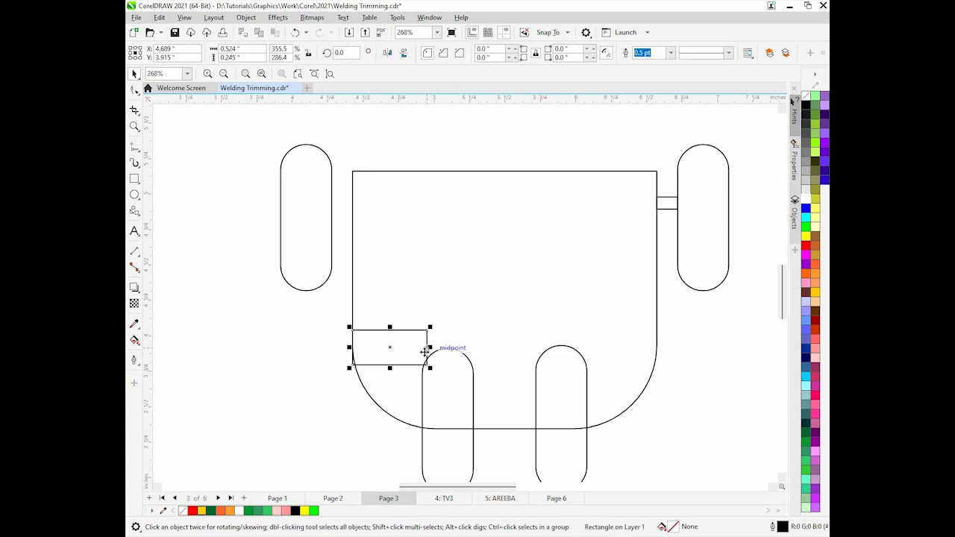
pyautogui.press('Delete')
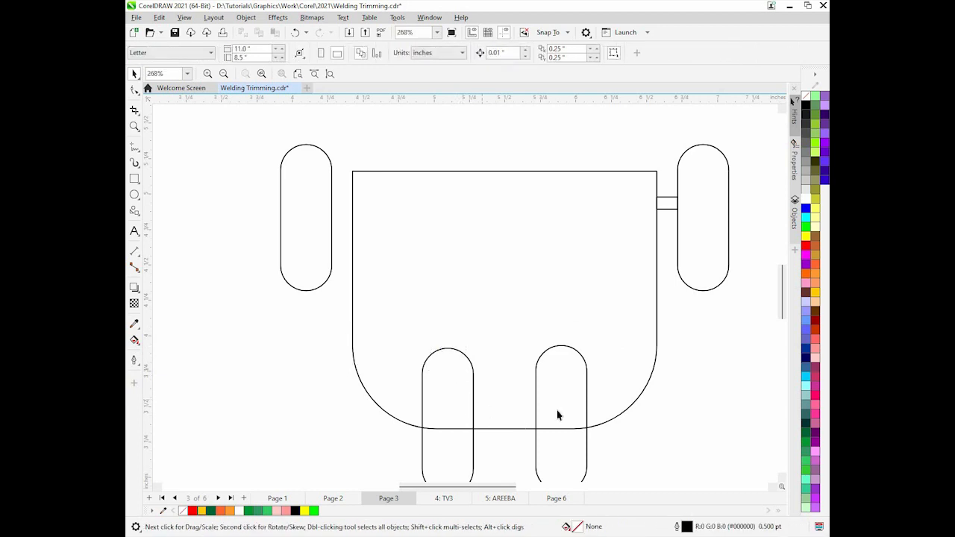
# Select both legs and the body and weld them into one shape
pyautogui.click(558, 415)
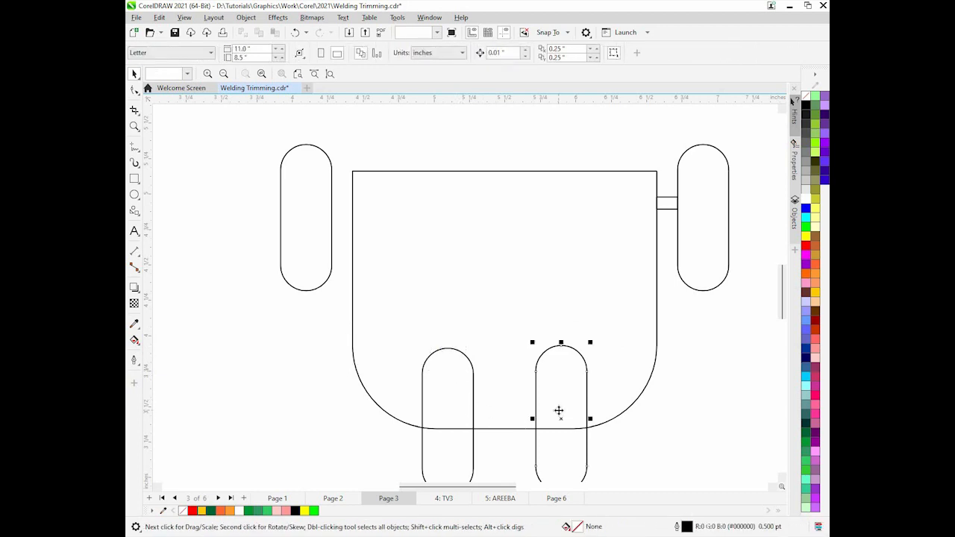
pyautogui.keyDown('shift'); pyautogui.click(458, 406); pyautogui.keyUp('shift')
pyautogui.keyDown('shift'); pyautogui.click(630, 276); pyautogui.keyUp('shift')
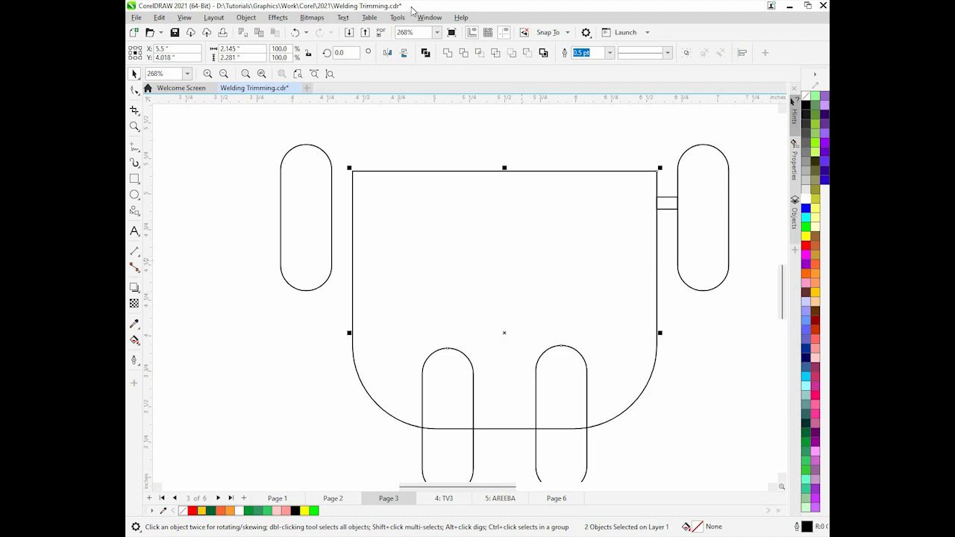
pyautogui.click(448, 53)
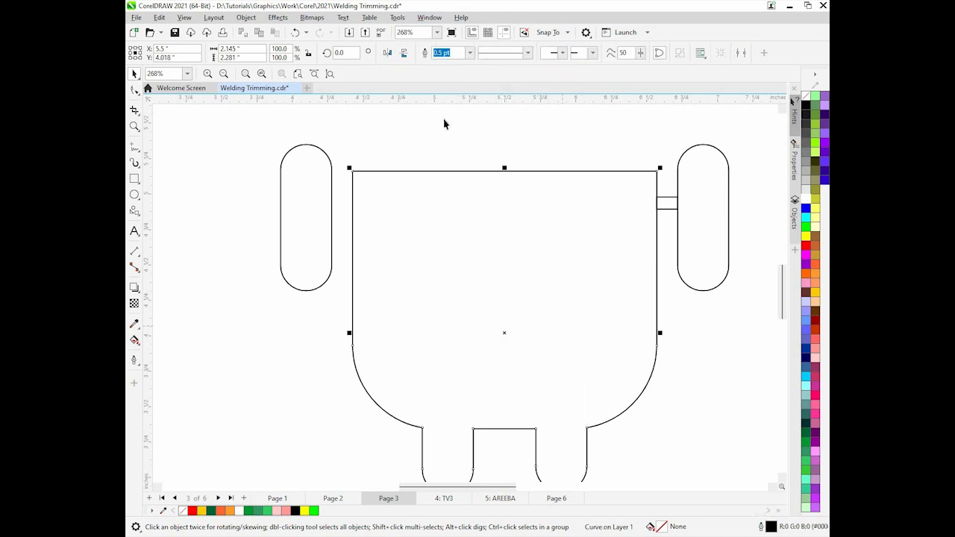
# Place the wide rectangle over the top of the welded body, trim the body with it, and move the rectangle aside
pyautogui.click(299, 75)
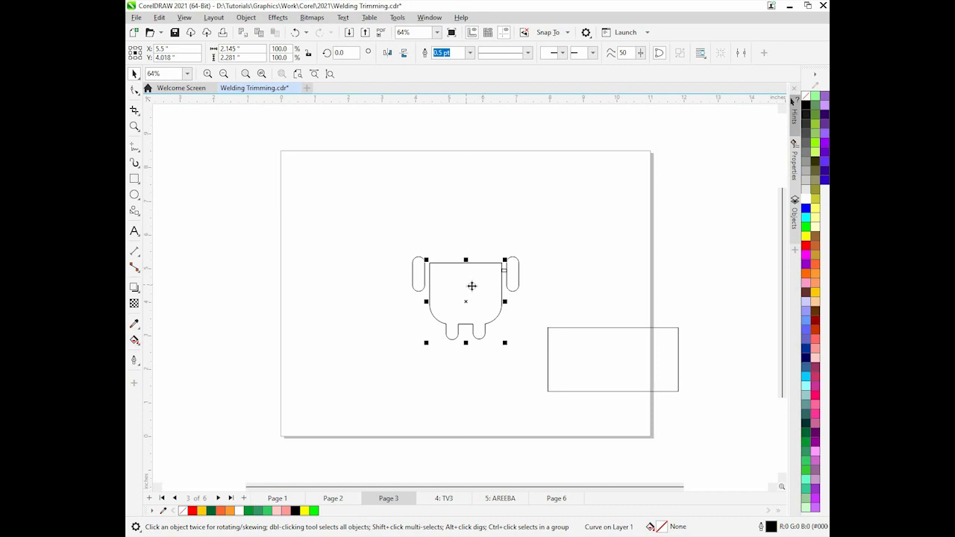
pyautogui.click(594, 356)
pyautogui.moveTo(588, 356); pyautogui.dragTo(460, 244)
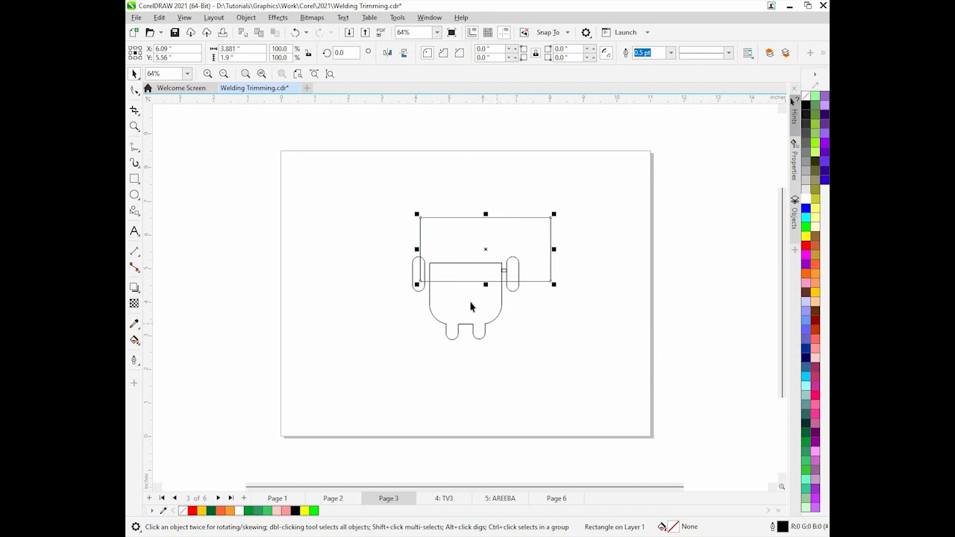
pyautogui.keyDown('shift'); pyautogui.click(470, 306); pyautogui.keyUp('shift')
pyautogui.click(464, 52)
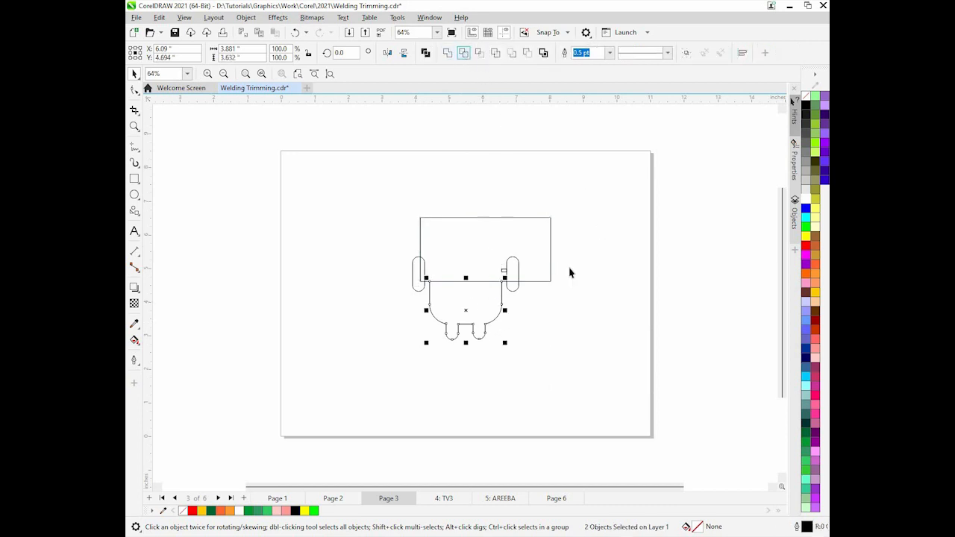
pyautogui.moveTo(475, 246); pyautogui.dragTo(682, 259)
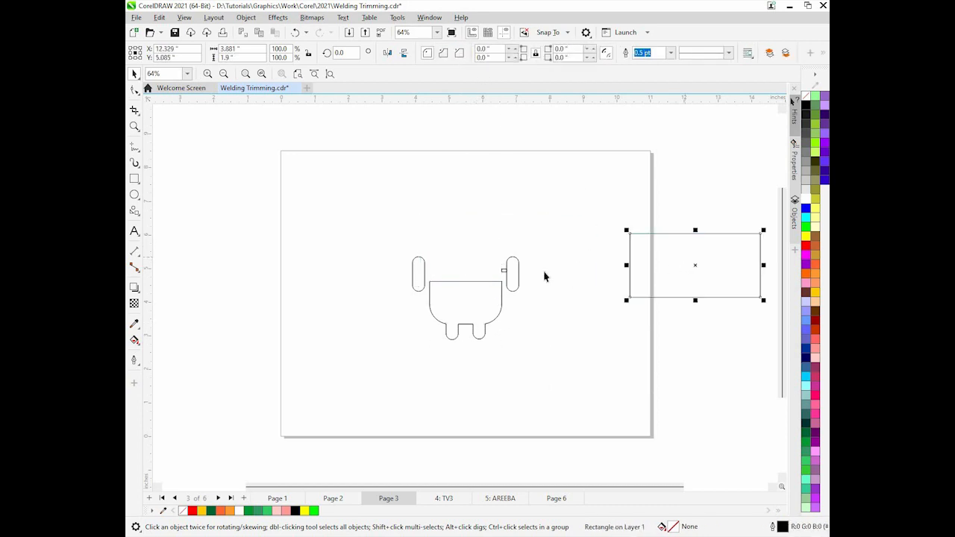
# Delete the small connector rectangle beside the right arm
pyautogui.click(503, 272)
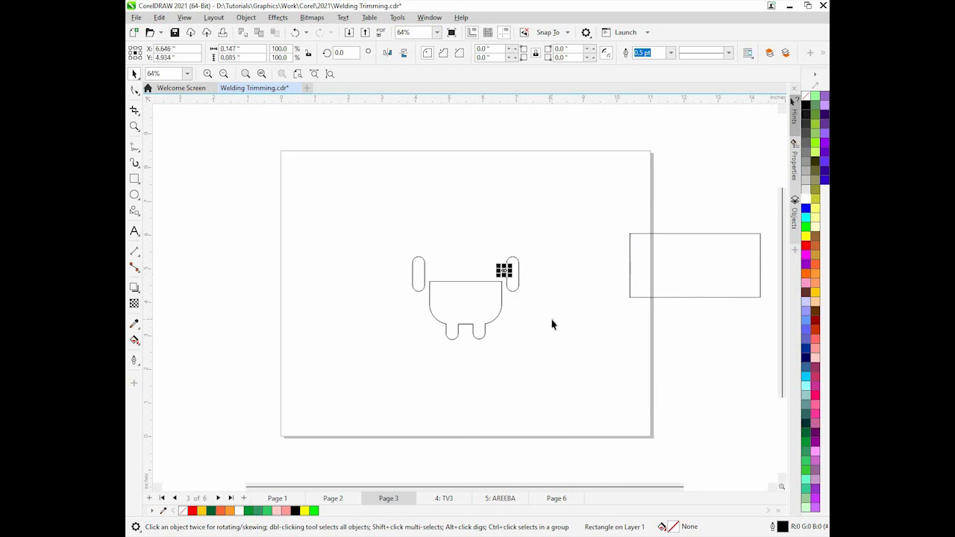
pyautogui.press('Delete')
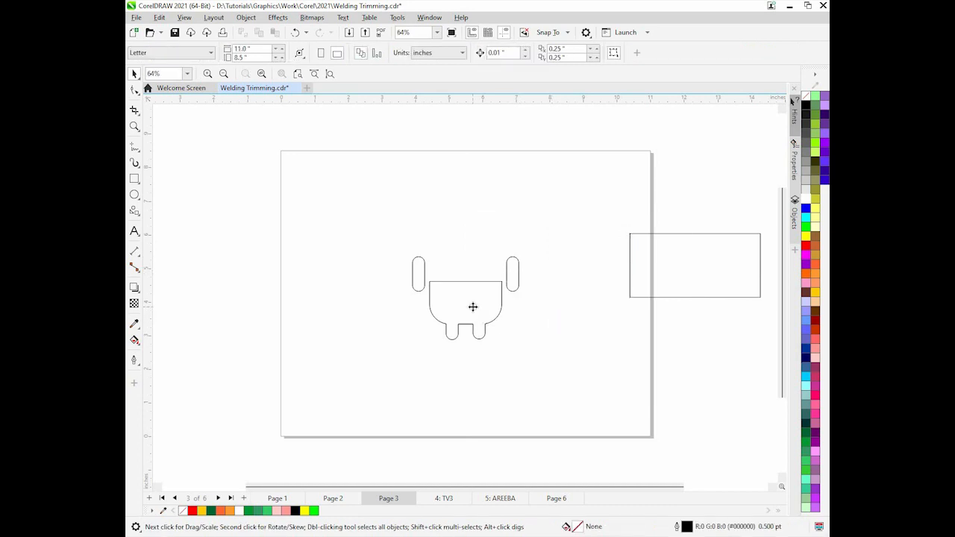
# Nudge the welded body upward until its top lines up with the tops of the arms
pyautogui.click(472, 307)
pyautogui.press('Up')
pyautogui.press('Up')
pyautogui.press('Up')
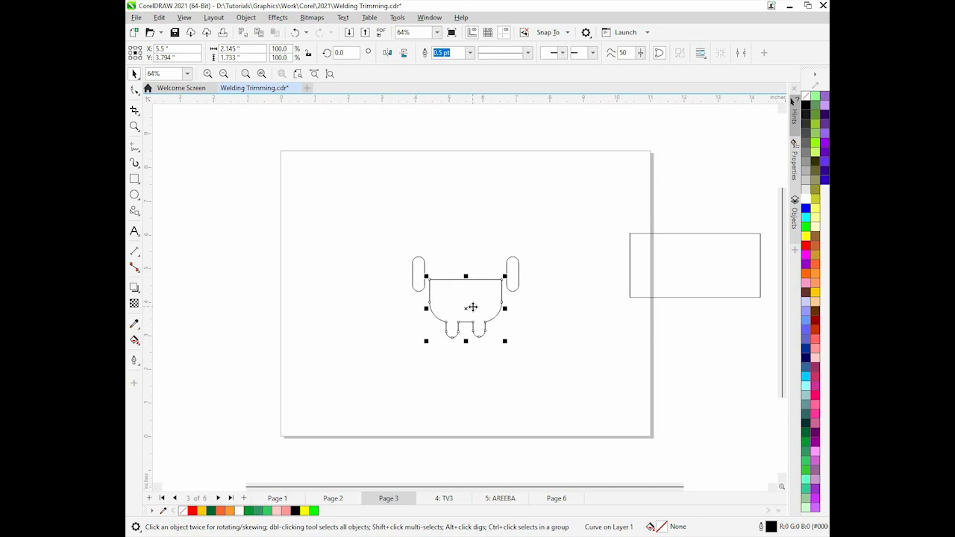
pyautogui.press('Up')
pyautogui.press('Up')
pyautogui.press('Up')
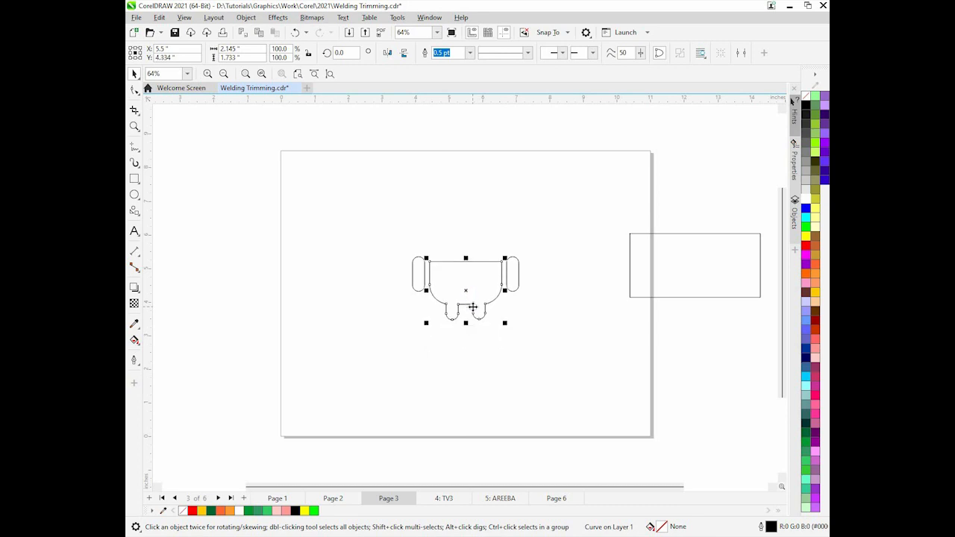
pyautogui.hotkey('ctrl', 'Up')
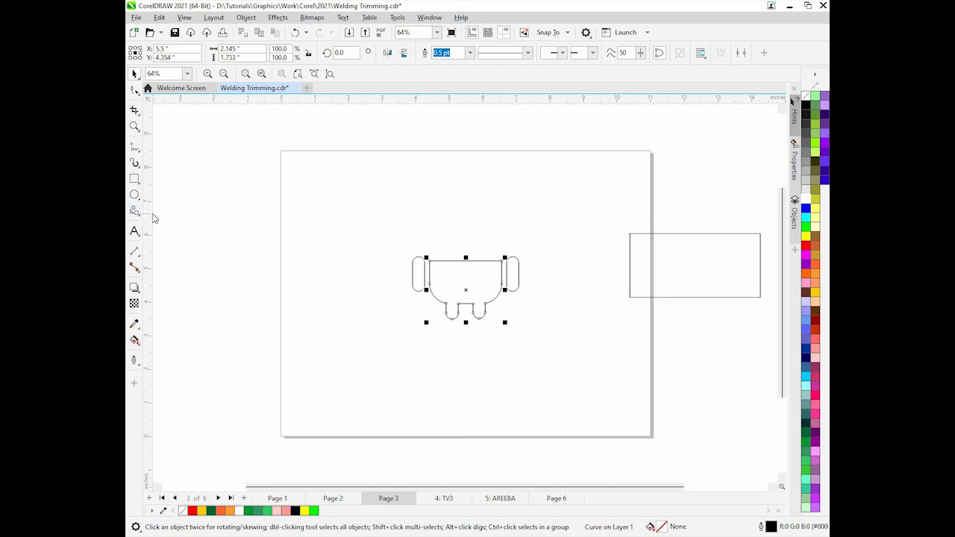
pyautogui.click(398, 355)
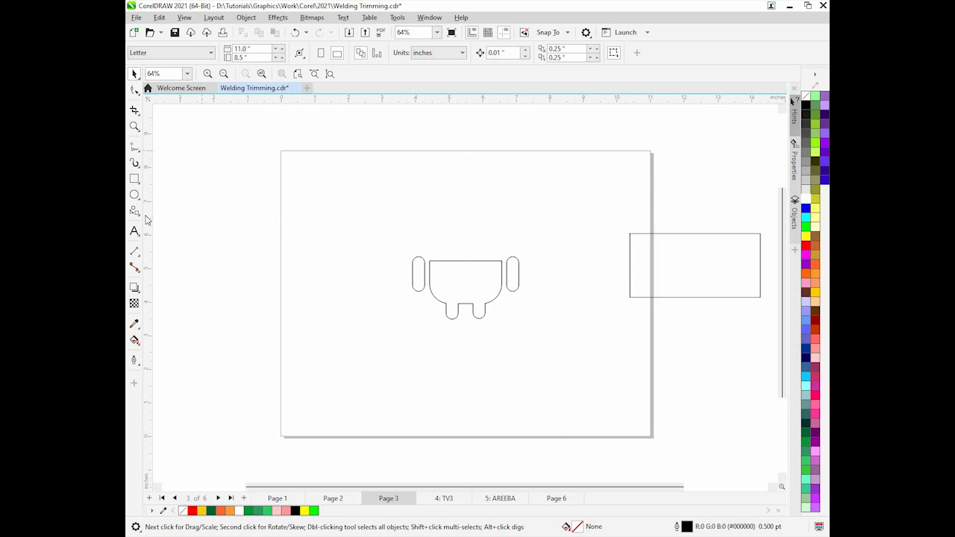
pyautogui.click(185, 17)
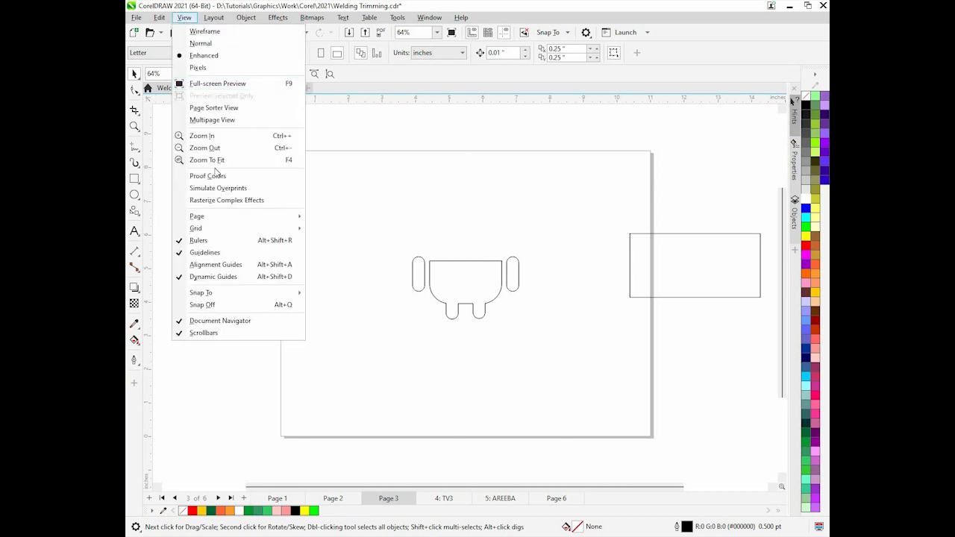
pyautogui.click(205, 241)
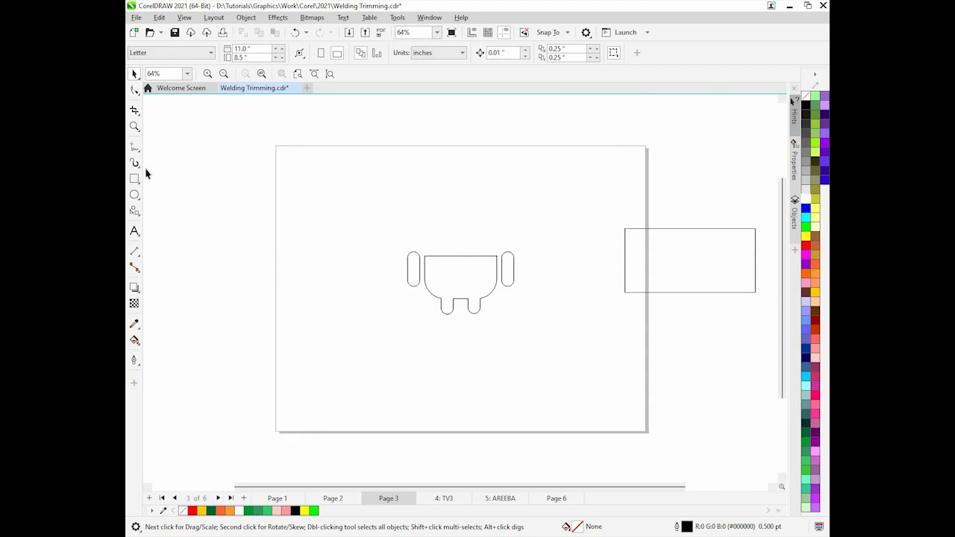
pyautogui.click(184, 17)
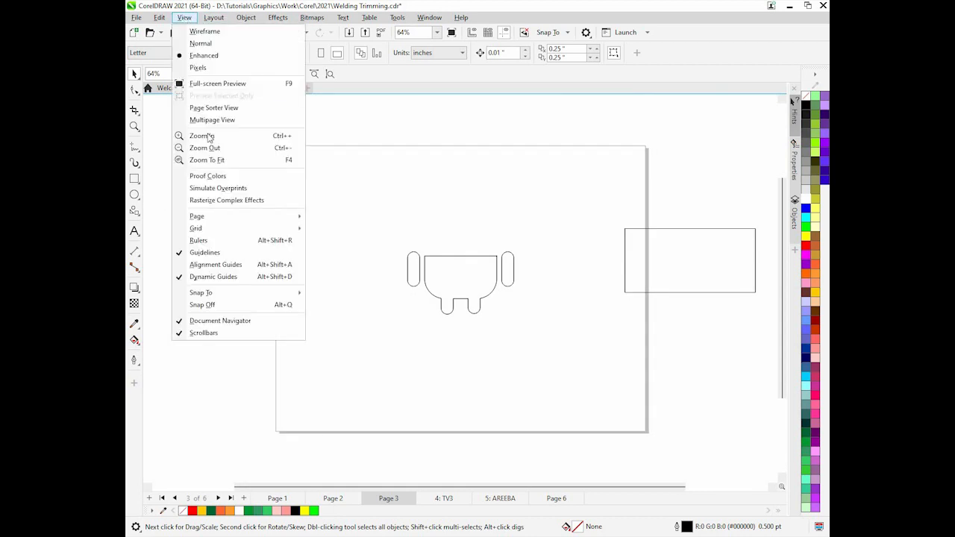
pyautogui.click(212, 244)
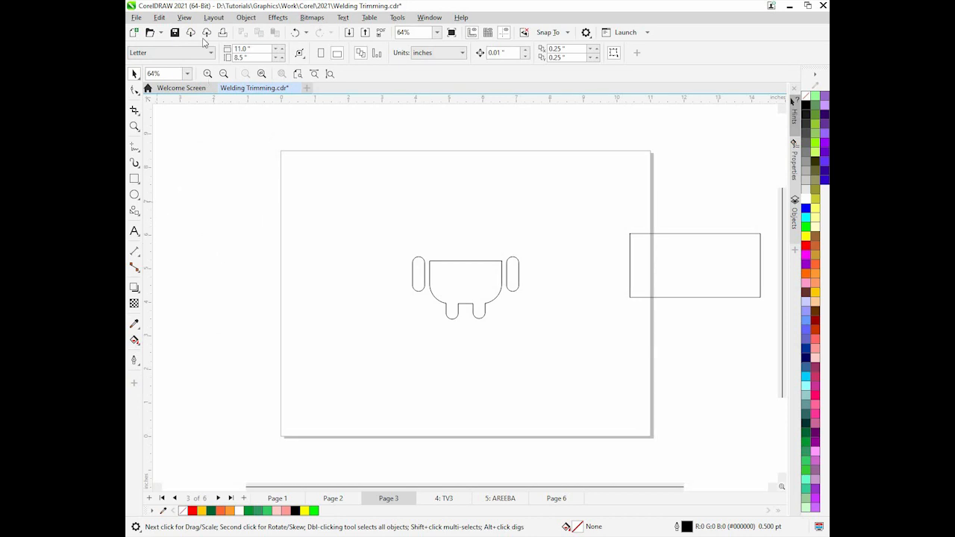
# Enable snapping to guidelines and place vertical guidelines along the body's left and right edges
pyautogui.click(186, 18)
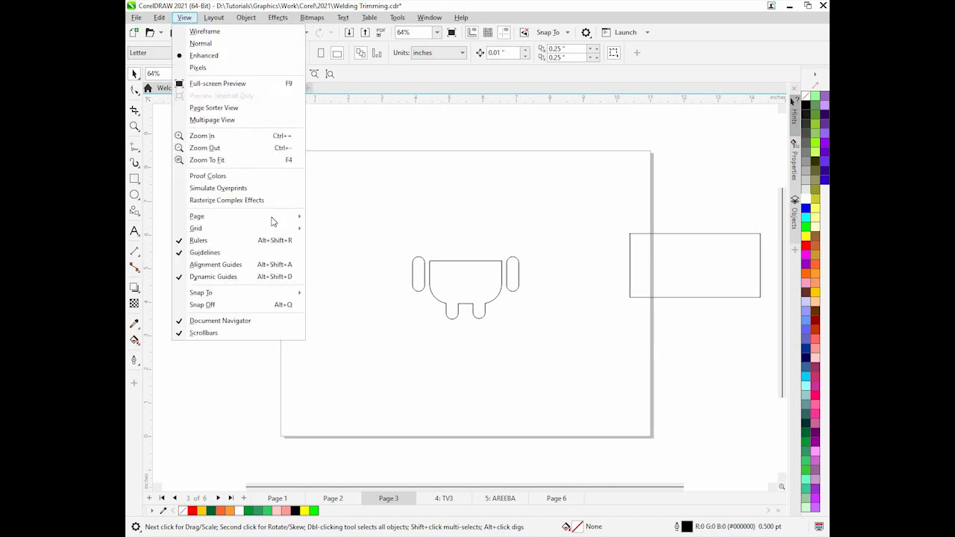
pyautogui.moveTo(285, 301)
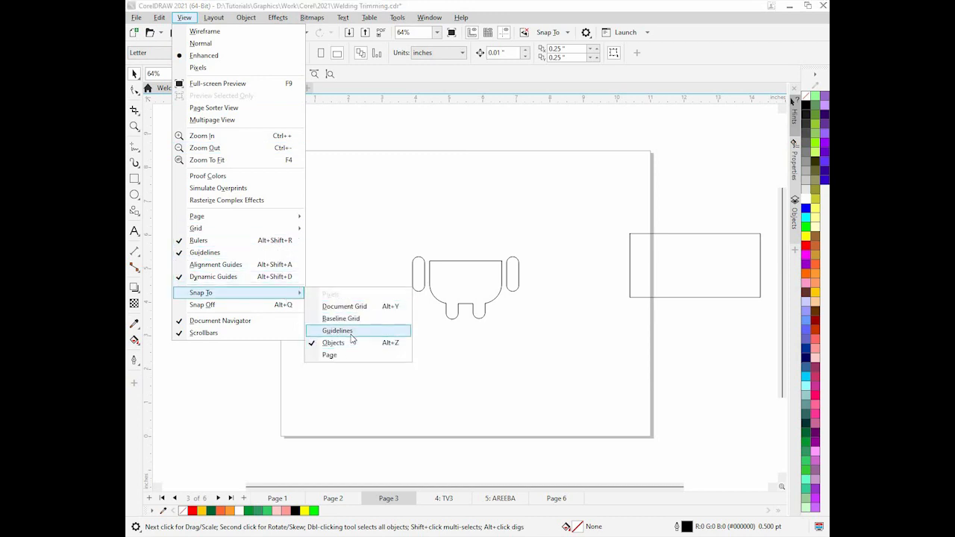
pyautogui.click(351, 335)
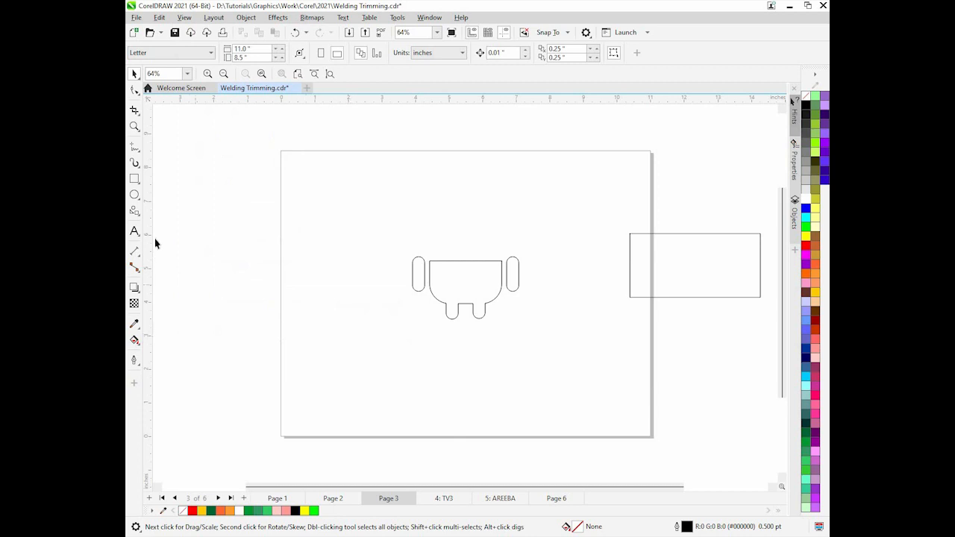
pyautogui.moveTo(434, 300); pyautogui.dragTo(428, 281)
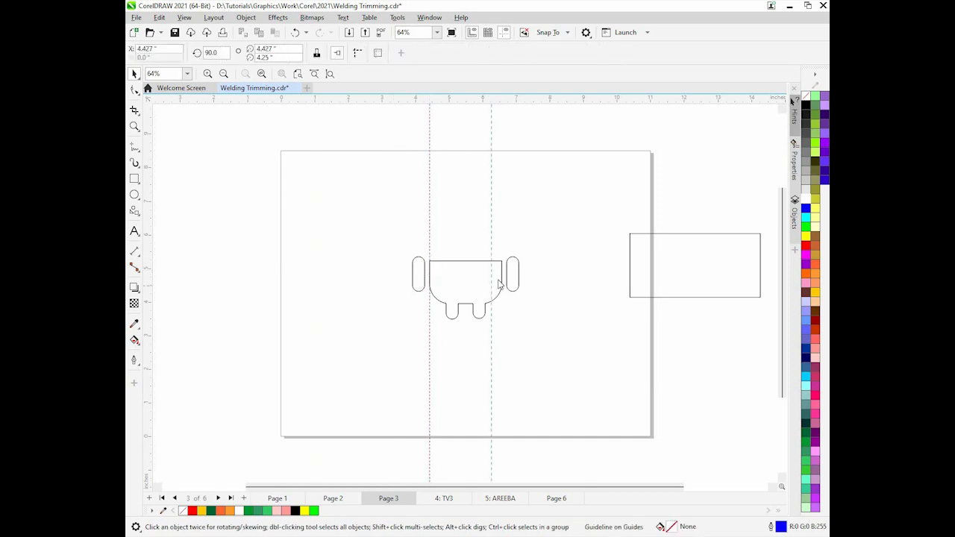
pyautogui.moveTo(500, 282); pyautogui.dragTo(501, 277)
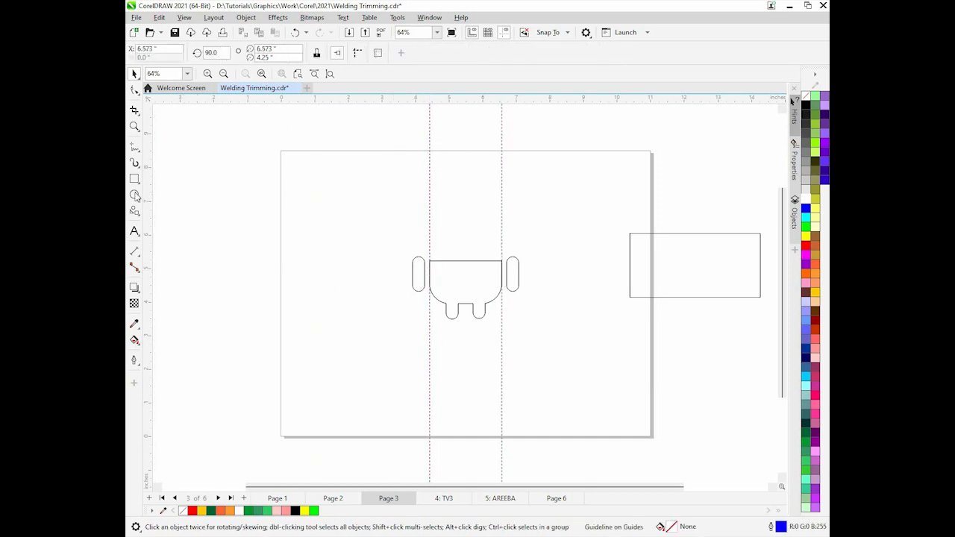
# Draw a circle about 2.145 inches wide between the guidelines above the body for the head
pyautogui.click(135, 195)
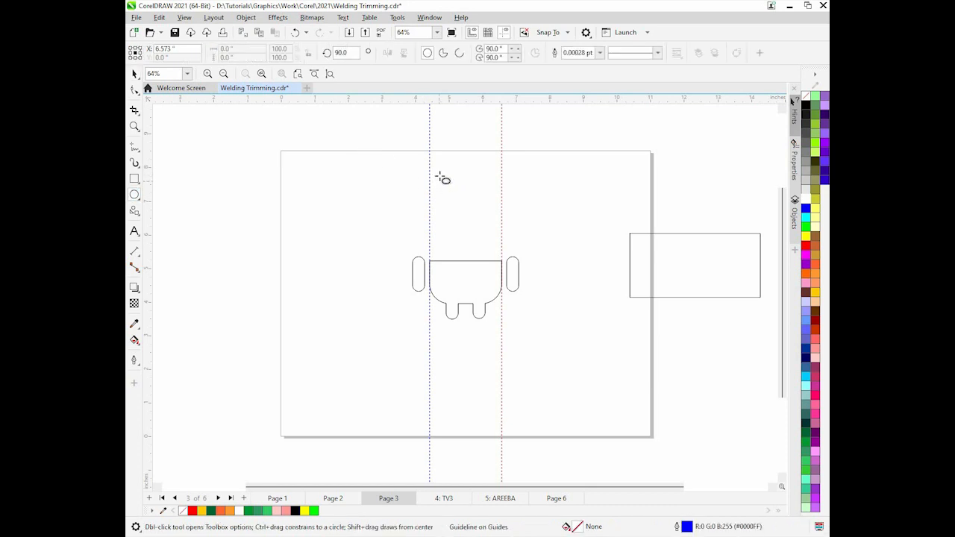
pyautogui.moveTo(430, 173); pyautogui.dragTo(501, 223)
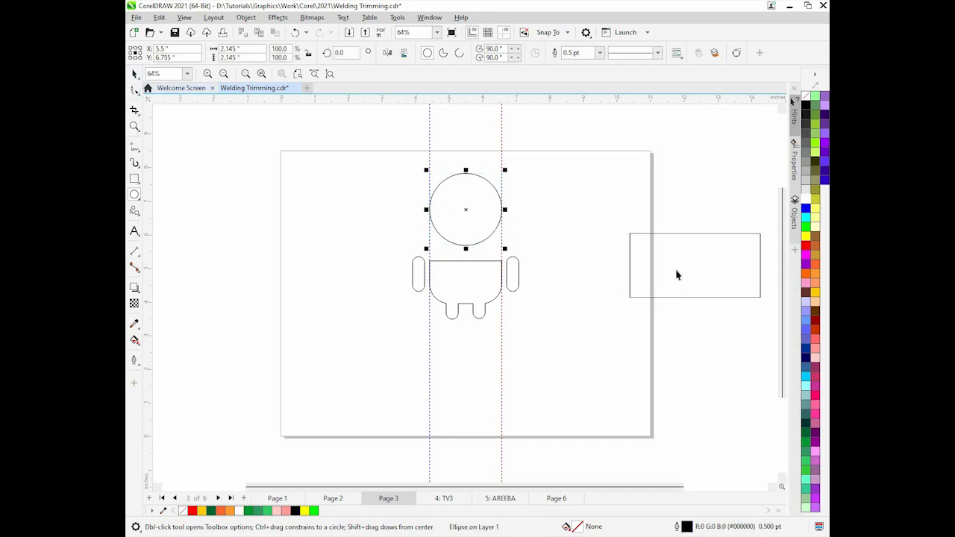
# Move the wide rectangle over the circle's lower half, trim the circle with it, and move the rectangle aside
pyautogui.press('space')
pyautogui.moveTo(676, 273); pyautogui.dragTo(454, 254)
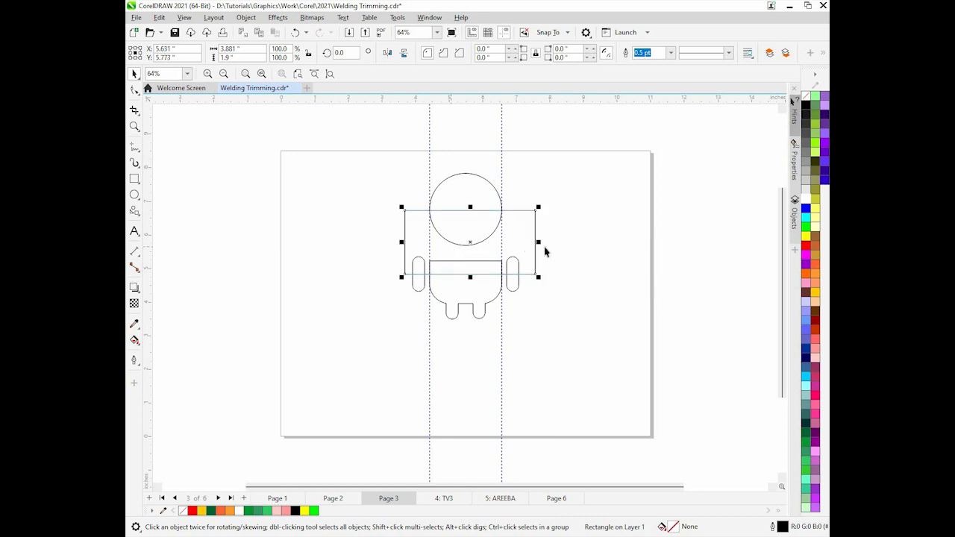
pyautogui.keyDown('shift'); pyautogui.click(476, 200); pyautogui.keyUp('shift')
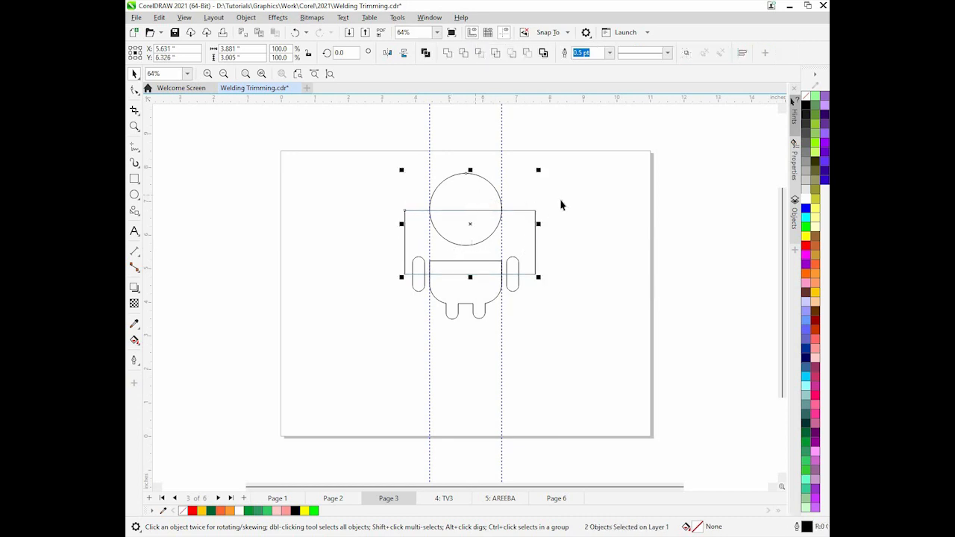
pyautogui.click(464, 53)
pyautogui.click(469, 244)
pyautogui.moveTo(469, 244); pyautogui.dragTo(665, 234)
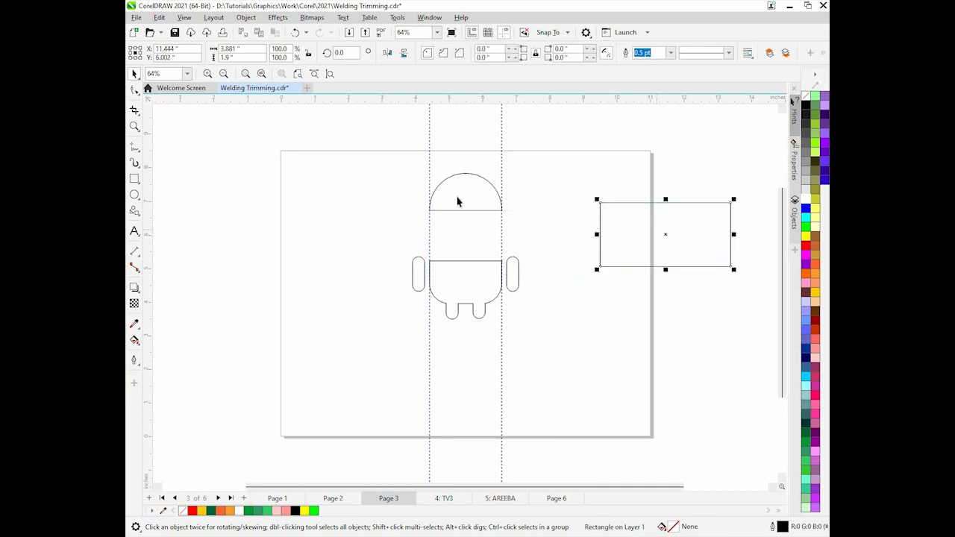
# Nudge the half-circle head down until it sits just above the body
pyautogui.click(458, 196)
pyautogui.press('Down')
pyautogui.press('Down')
pyautogui.press('Down')
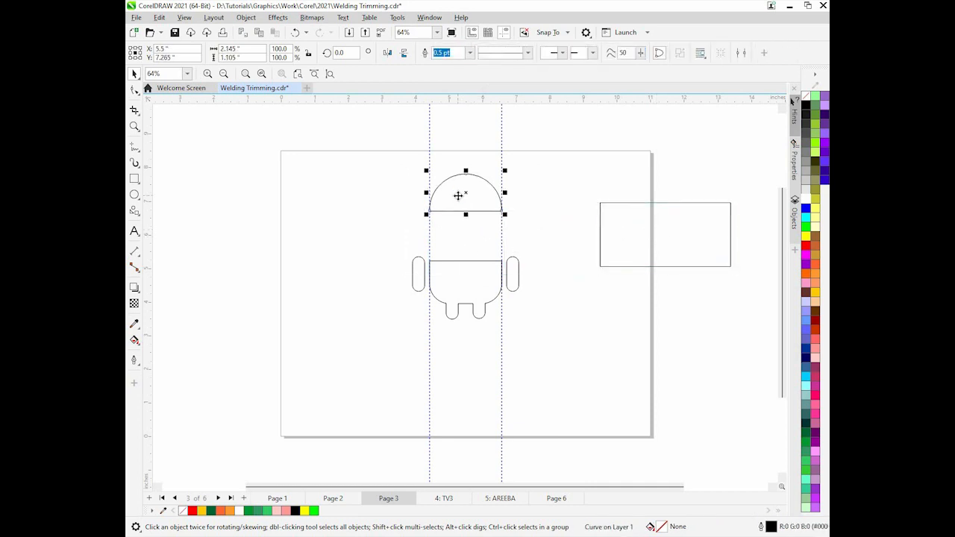
pyautogui.press('Down')
pyautogui.press('Down')
pyautogui.press('Down')
pyautogui.press('Down')
pyautogui.press('Down')
pyautogui.press('Down')
pyautogui.press('Down')
pyautogui.press('Down')
pyautogui.press('Down')
pyautogui.press('Down')
pyautogui.press('Down')
pyautogui.press('Down')
pyautogui.press('Down')
pyautogui.press('Down')
pyautogui.press('Down')
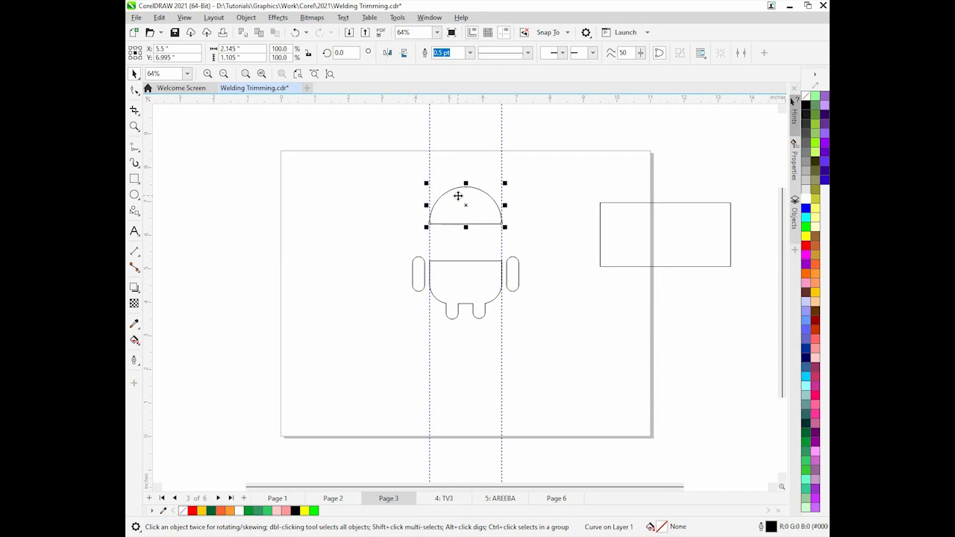
pyautogui.press('Down')
pyautogui.press('Down')
pyautogui.press('Down')
pyautogui.press('Down')
pyautogui.press('Down')
pyautogui.press('Down')
pyautogui.press('Down')
pyautogui.press('Down')
pyautogui.press('Down')
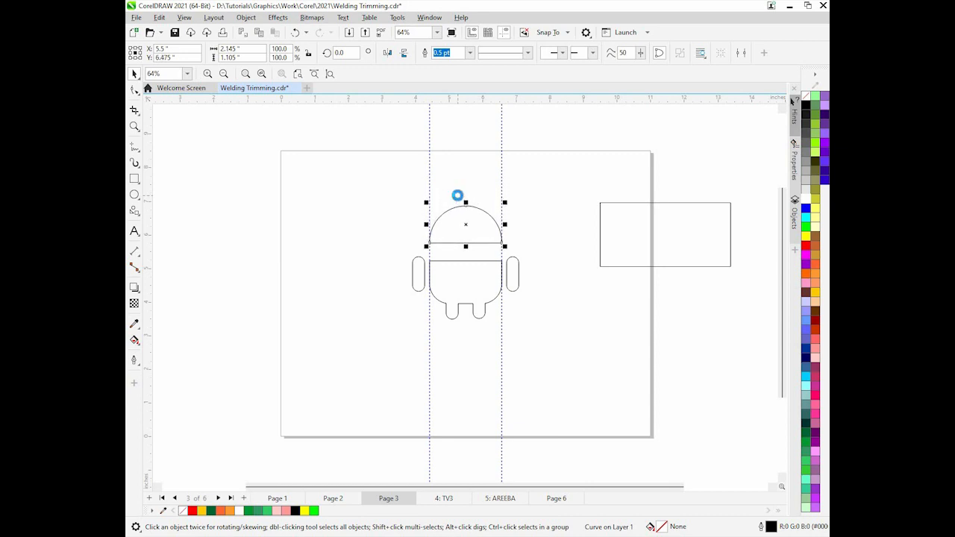
pyautogui.press('Down')
pyautogui.press('Down')
pyautogui.press('Down')
pyautogui.press('Down')
pyautogui.press('Down')
pyautogui.press('Down')
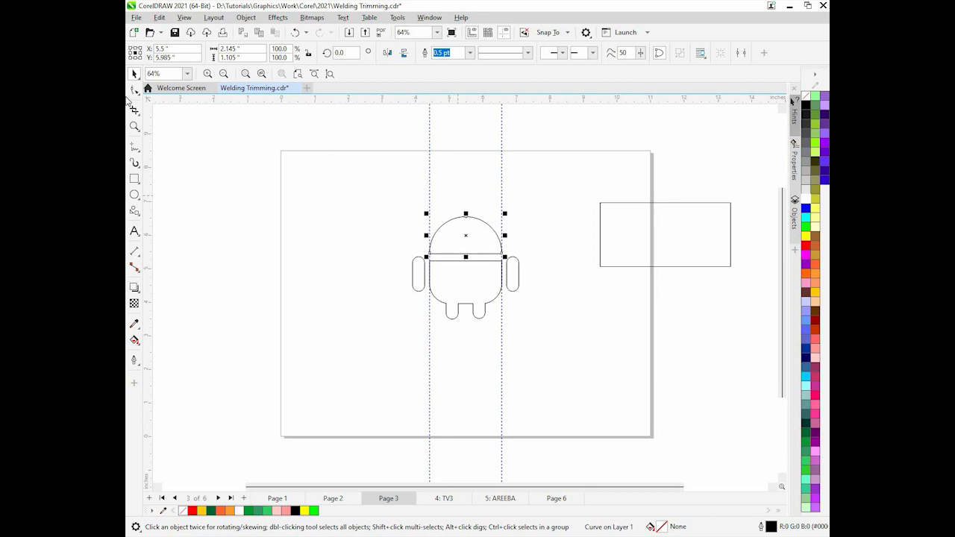
# Draw two small circles about 0.36 inches wide inside the head as eyes
pyautogui.click(136, 194)
pyautogui.moveTo(317, 202); pyautogui.dragTo(478, 241)
pyautogui.press('F10')
pyautogui.press('space')
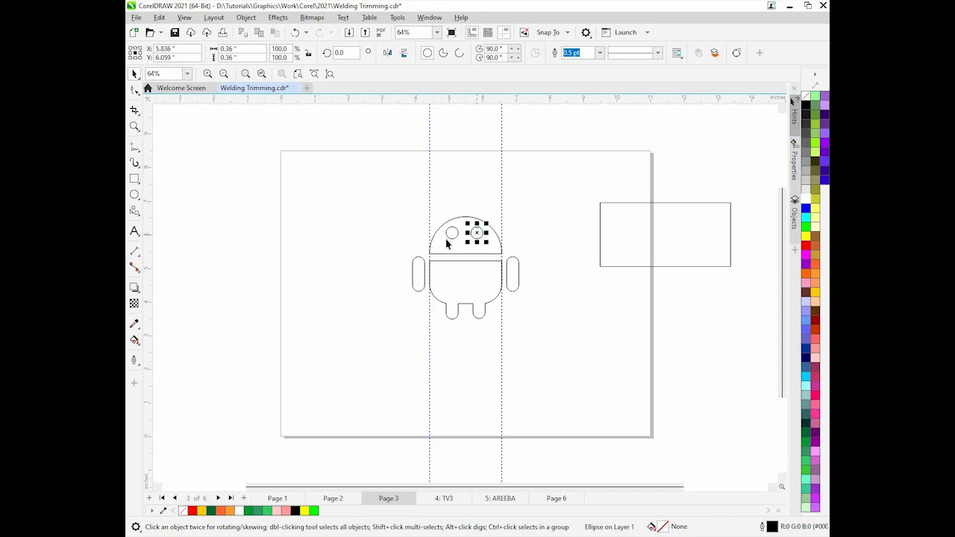
# Trim the head with both eye circles, then move the eye circles off the page
pyautogui.keyDown('shift'); pyautogui.click(452, 237); pyautogui.keyUp('shift')
pyautogui.keyDown('shift'); pyautogui.click(459, 254); pyautogui.keyUp('shift')
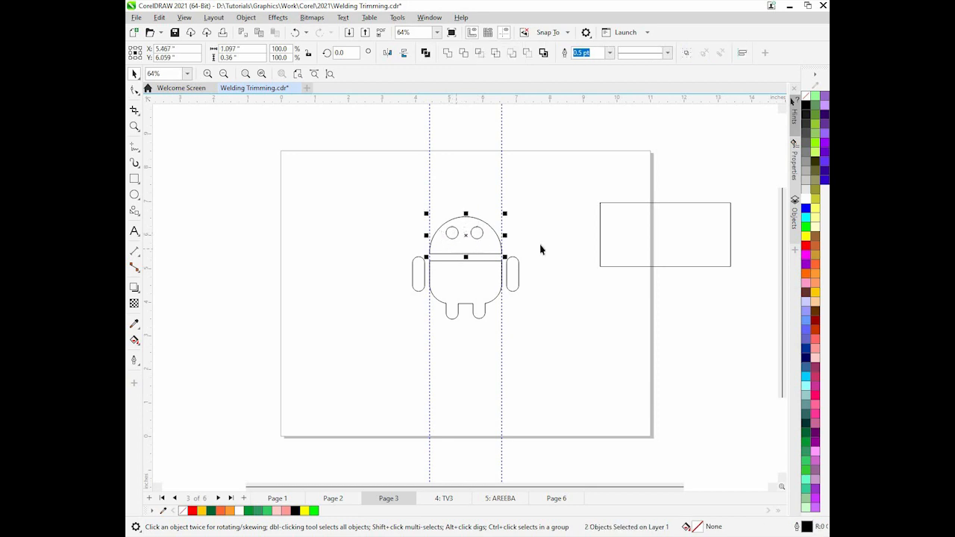
pyautogui.click(463, 53)
pyautogui.click(548, 314)
pyautogui.click(481, 238)
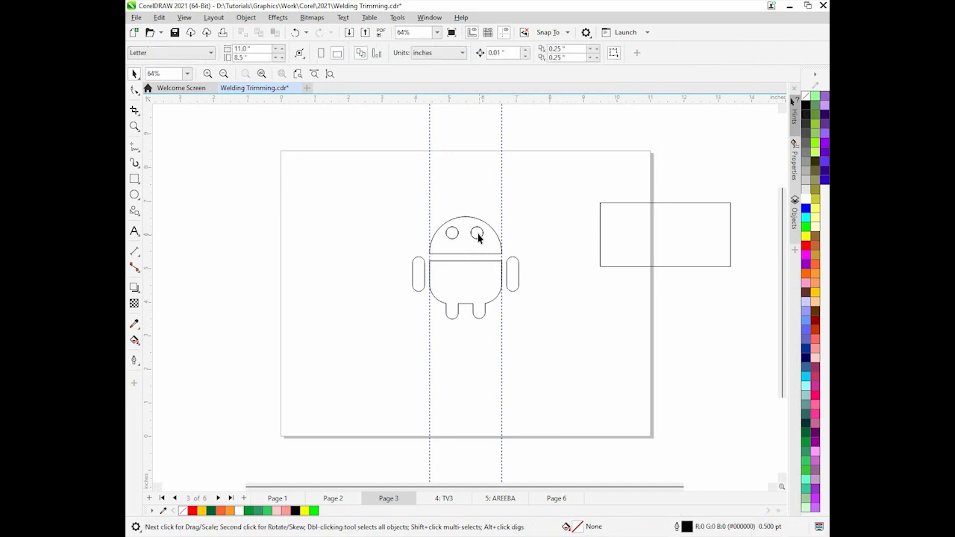
pyautogui.keyDown('shift'); pyautogui.click(452, 239); pyautogui.keyUp('shift')
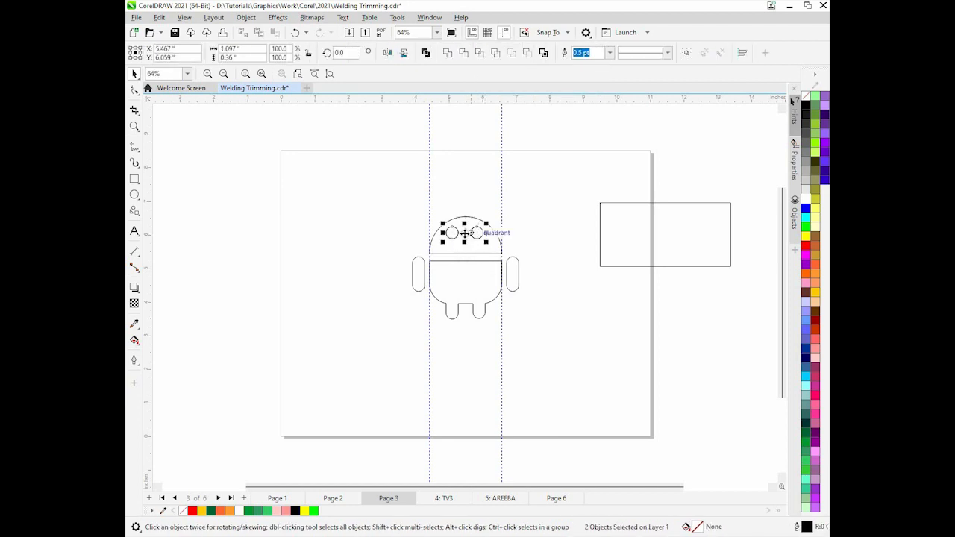
pyautogui.moveTo(618, 213); pyautogui.dragTo(676, 172)
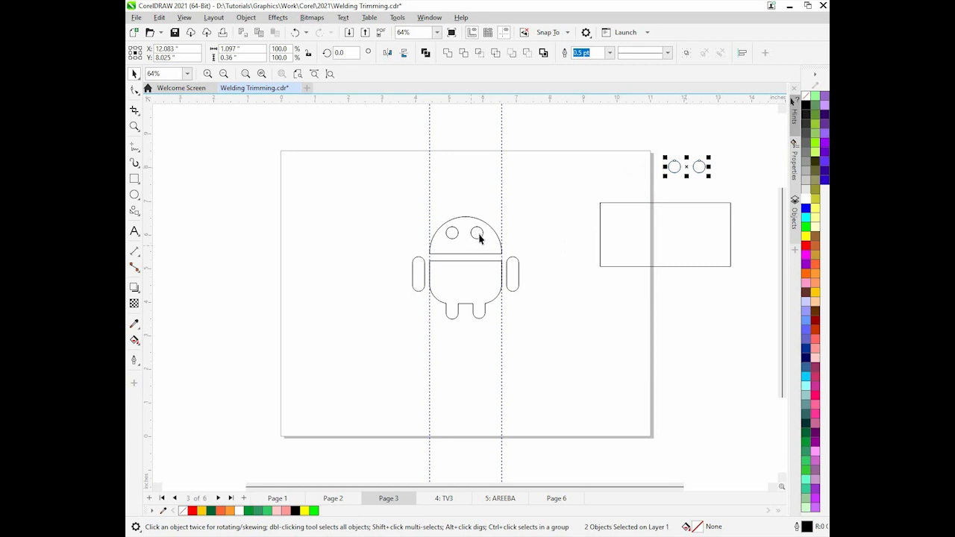
# Draw a thin rectangle about 0.13 by 0.61 inches for an antenna
pyautogui.click(134, 180)
pyautogui.moveTo(323, 215); pyautogui.dragTo(327, 235)
pyautogui.click(134, 74)
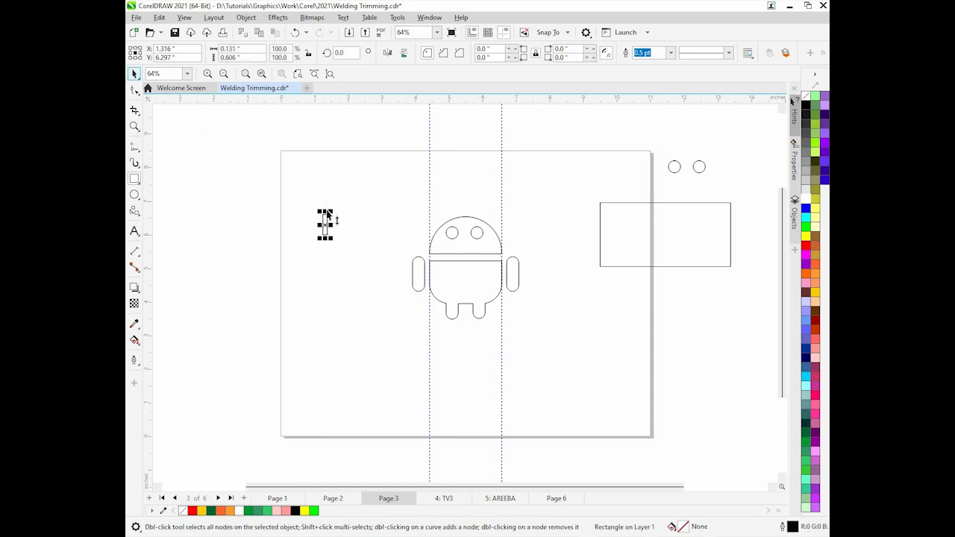
# Round the antenna's corners and place it tilted above the head's left side
pyautogui.click(135, 89)
pyautogui.moveTo(329, 219); pyautogui.dragTo(457, 200)
pyautogui.click(134, 73)
pyautogui.click(454, 213)
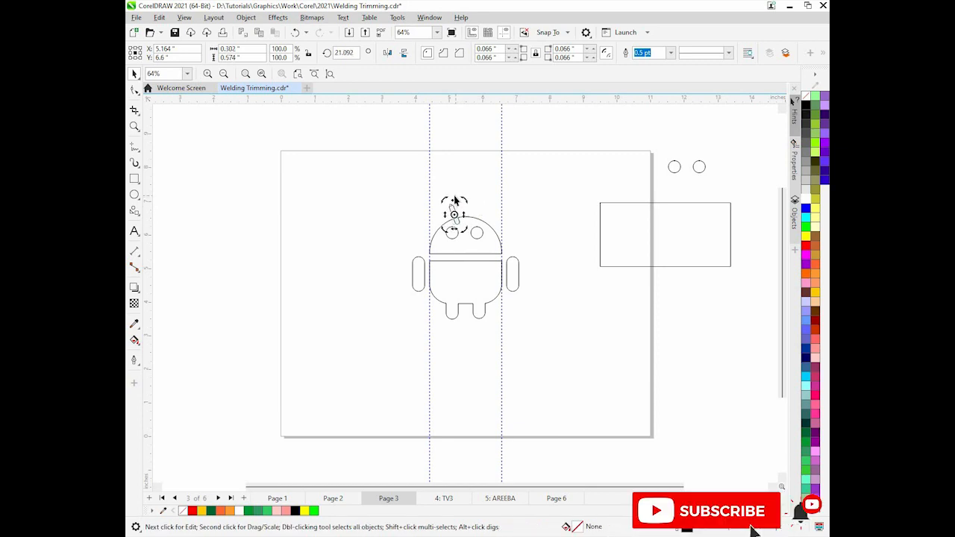
# Rotate the left antenna to about 35 degrees and nudge it down onto the head
pyautogui.press('Escape')
pyautogui.click(453, 211)
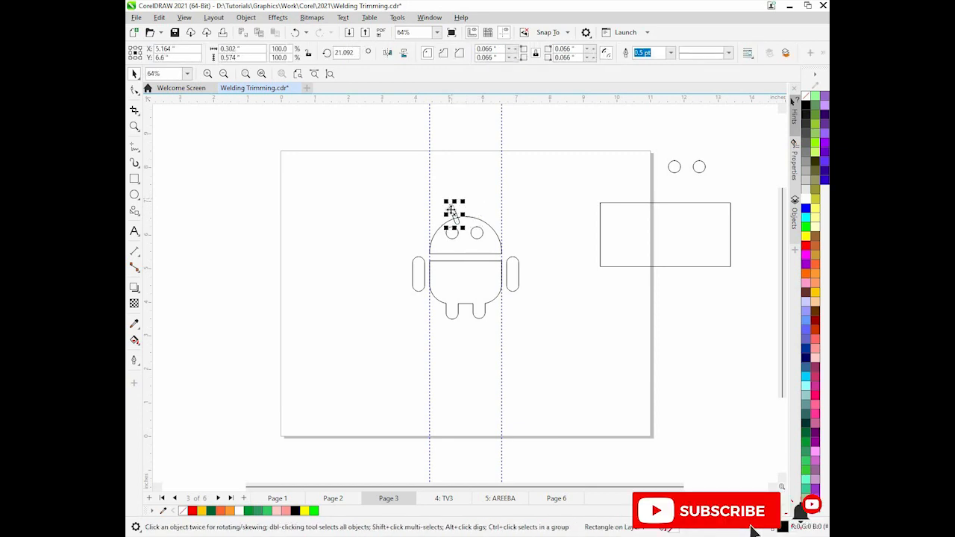
pyautogui.click(455, 209)
pyautogui.moveTo(464, 199); pyautogui.dragTo(460, 197)
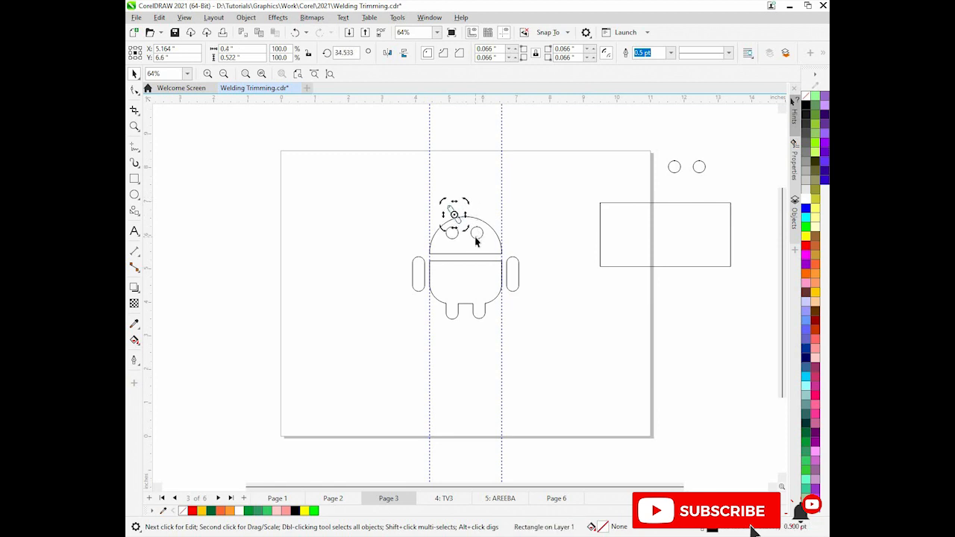
pyautogui.press('Down')
pyautogui.press('Down')
pyautogui.click(554, 284)
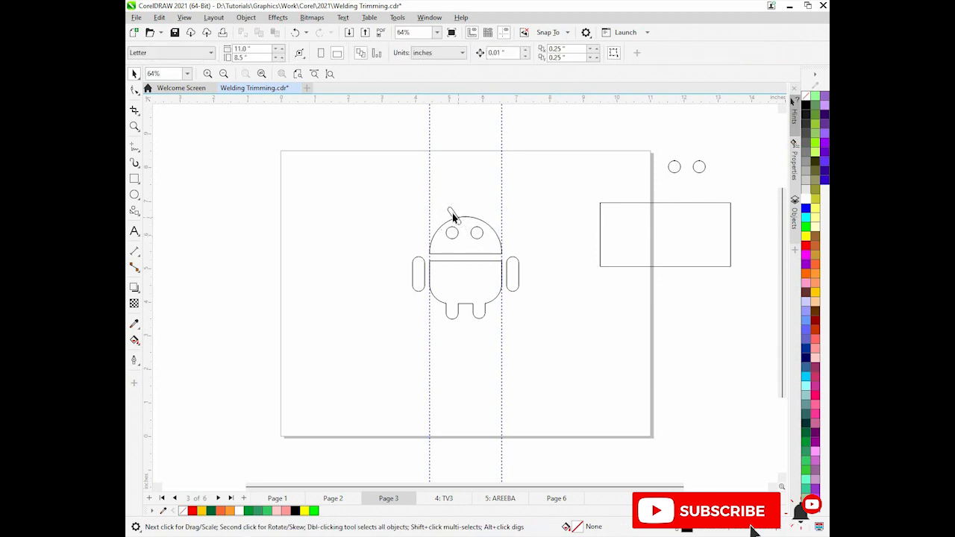
# Duplicate the antenna onto the head's right side and rotate the copy to about 325 degrees
pyautogui.click(456, 217)
pyautogui.moveTo(455, 216); pyautogui.dragTo(508, 227)
pyautogui.click(492, 208)
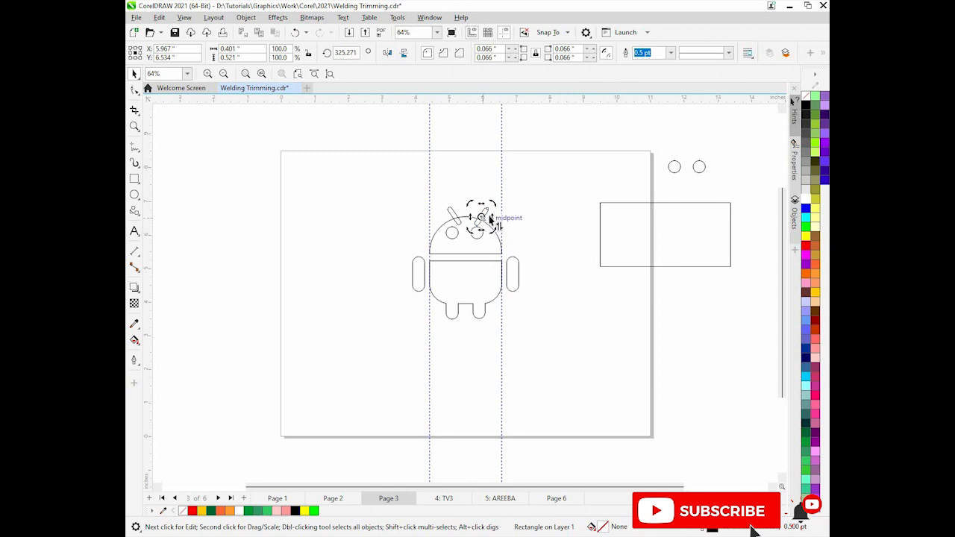
pyautogui.click(487, 222)
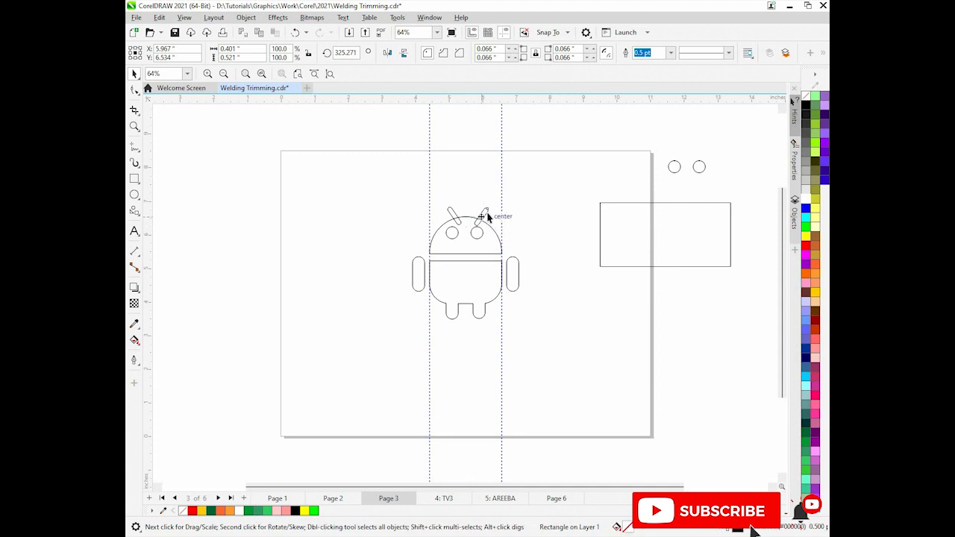
# Select both antennas together with the head and weld them into one shape
pyautogui.click(483, 215)
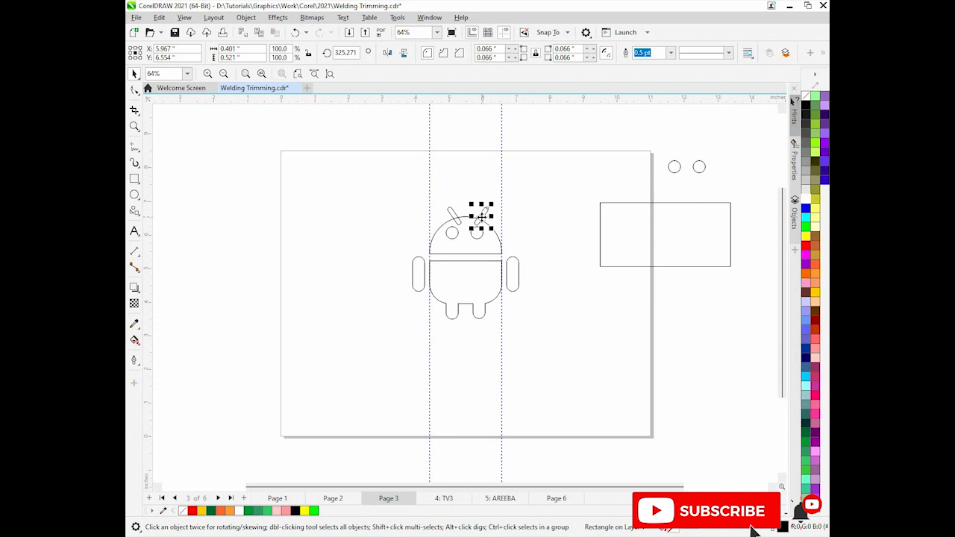
pyautogui.moveTo(482, 216); pyautogui.dragTo(482, 216)
pyautogui.keyDown('shift'); pyautogui.click(452, 211); pyautogui.keyUp('shift')
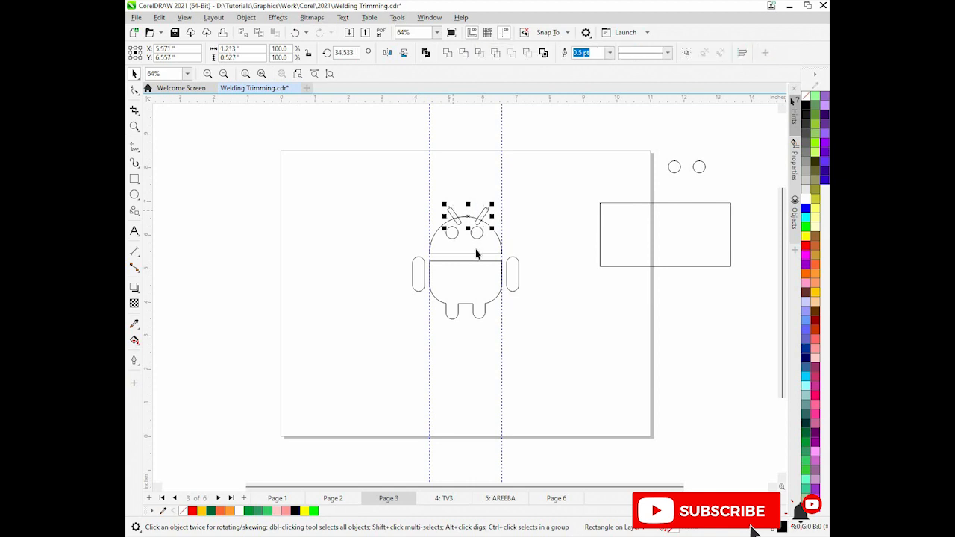
pyautogui.keyDown('shift'); pyautogui.click(477, 252); pyautogui.keyUp('shift')
pyautogui.click(448, 53)
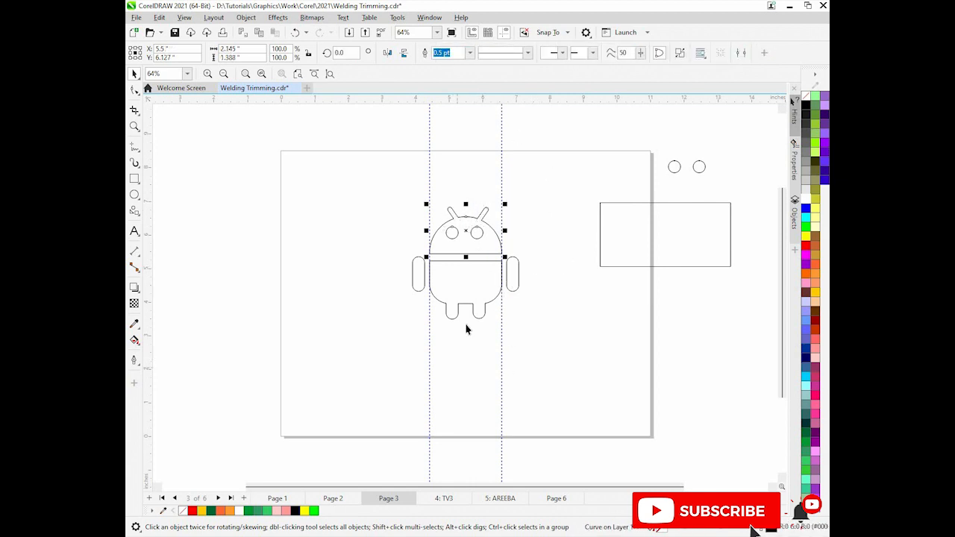
# Fill the Android's body and head with green
pyautogui.click(478, 284)
pyautogui.click(806, 475)
pyautogui.click(467, 236)
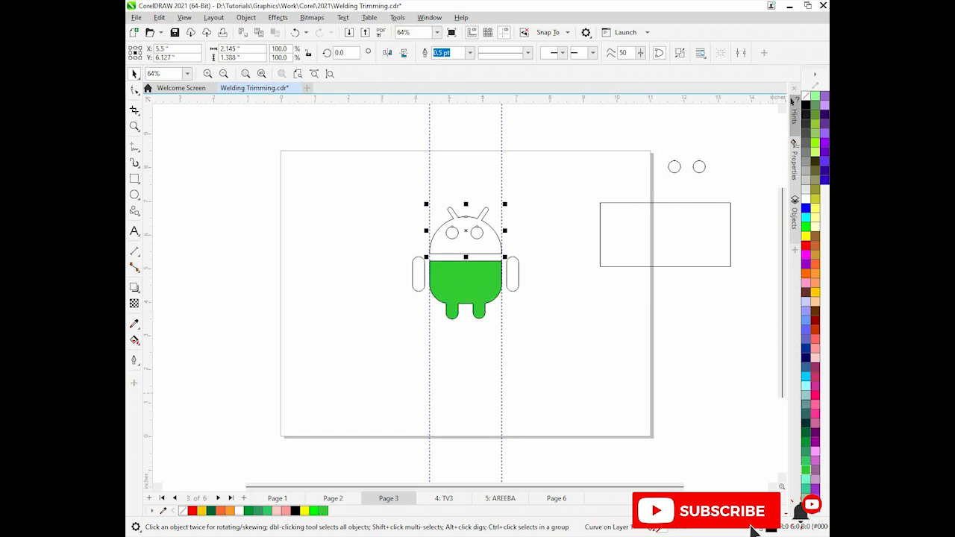
pyautogui.click(806, 473)
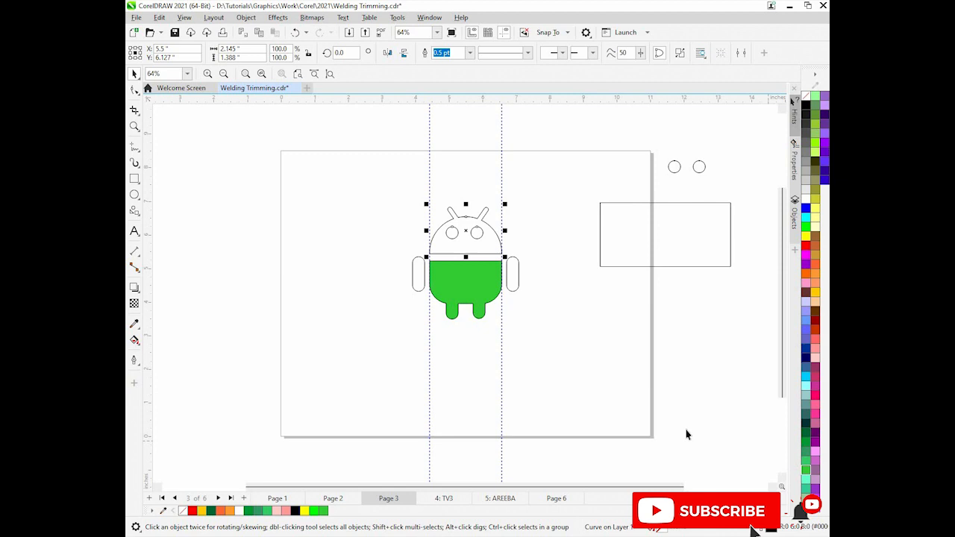
# Fill both of the Android's arms with the same green
pyautogui.click(516, 276)
pyautogui.click(806, 475)
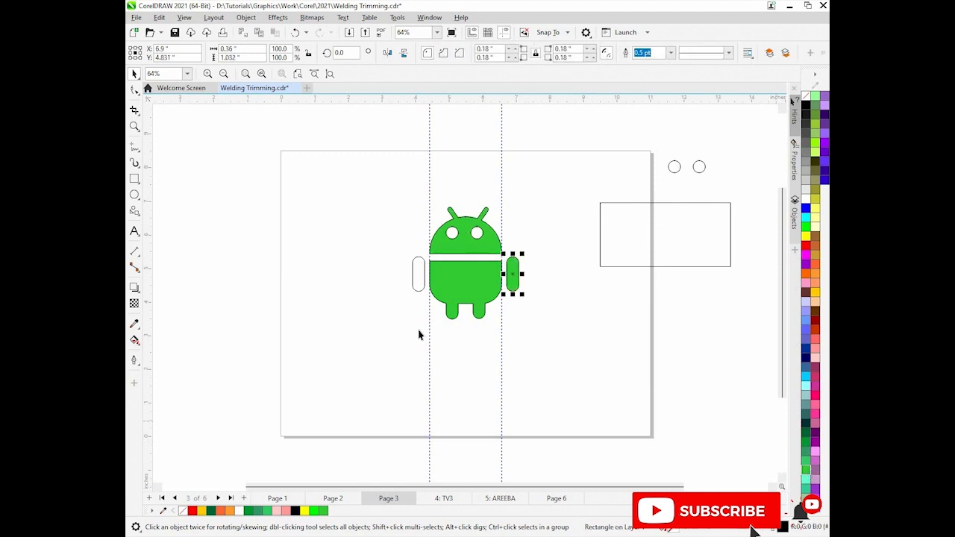
pyautogui.click(422, 282)
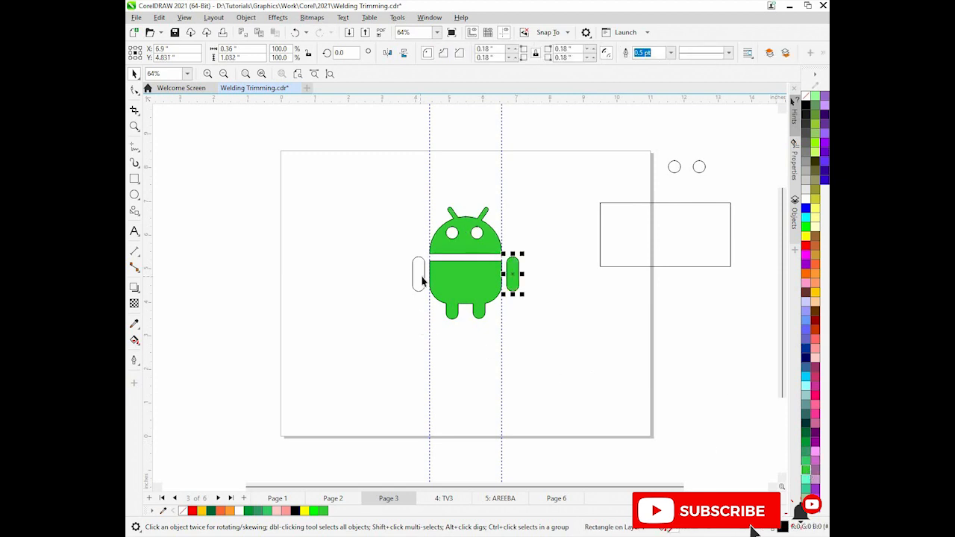
pyautogui.click(807, 473)
# Select the whole Android figure and remove its outlines
pyautogui.moveTo(339, 191); pyautogui.dragTo(540, 341)
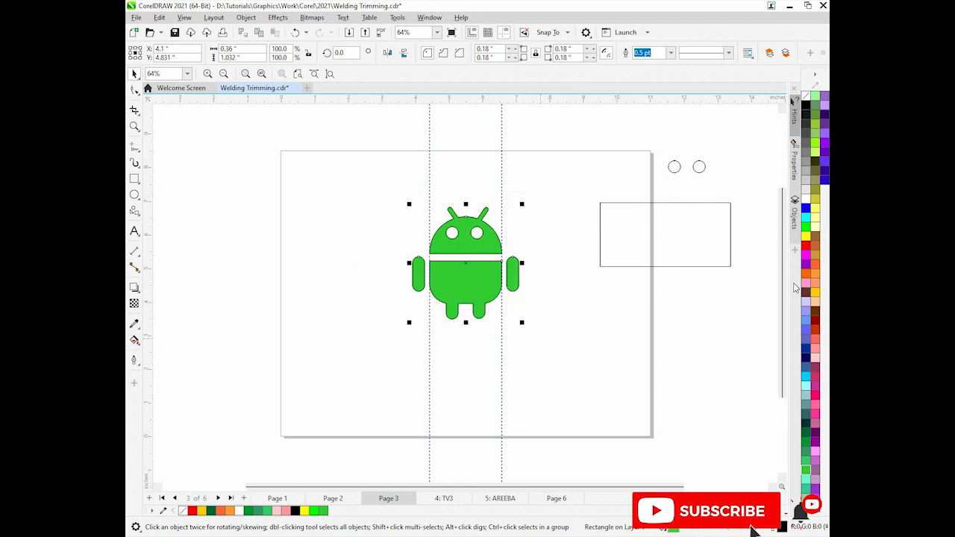
pyautogui.rightClick(794, 101)
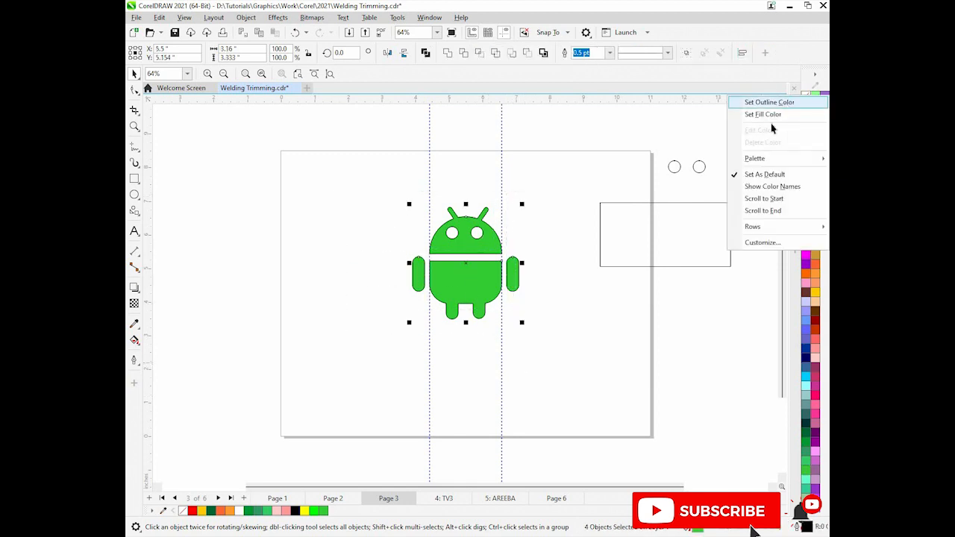
pyautogui.click(787, 103)
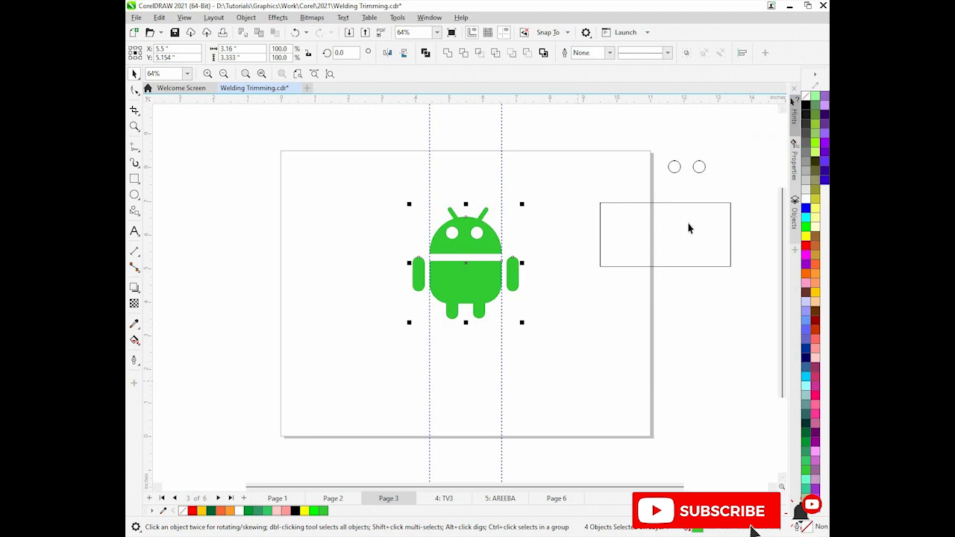
# Select all guidelines and delete them
pyautogui.click(502, 184)
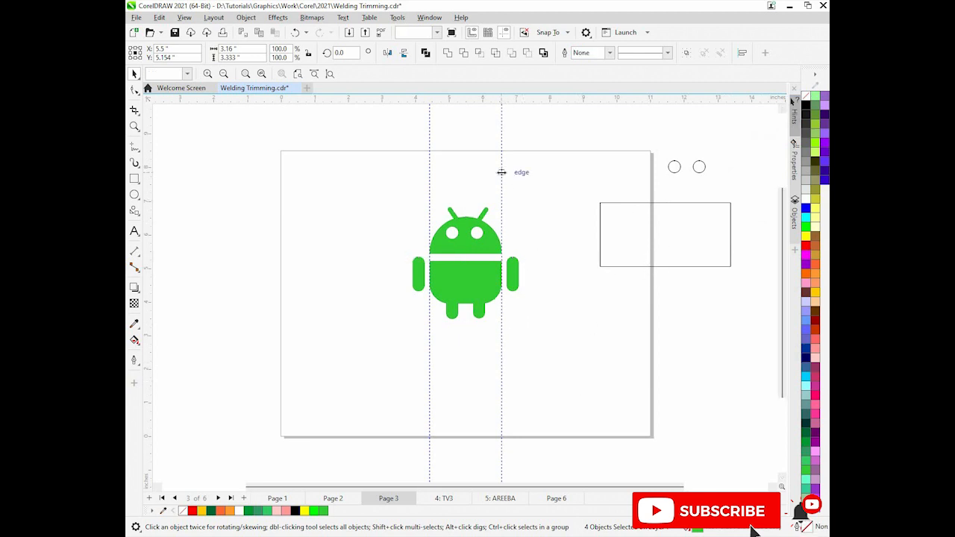
pyautogui.hotkey('ctrl', 'a')
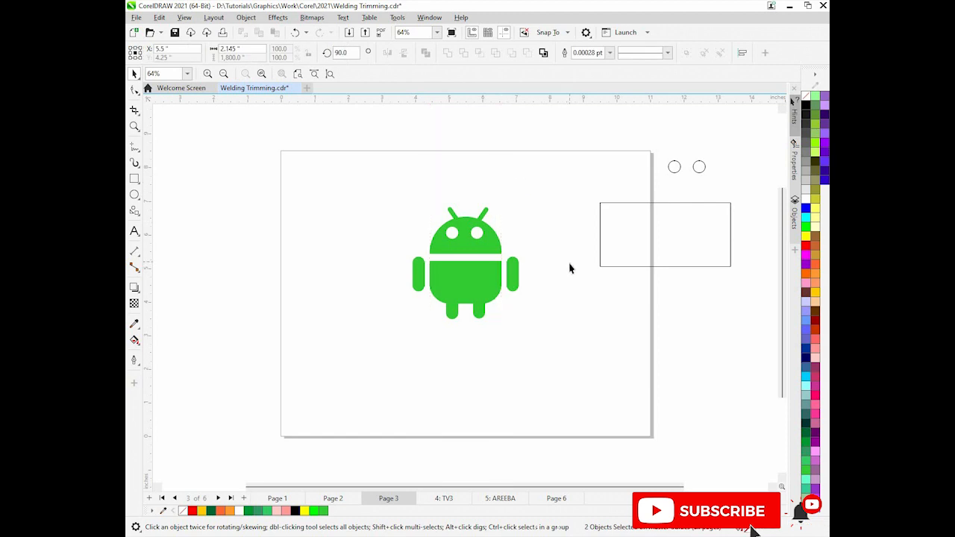
pyautogui.press('Delete')
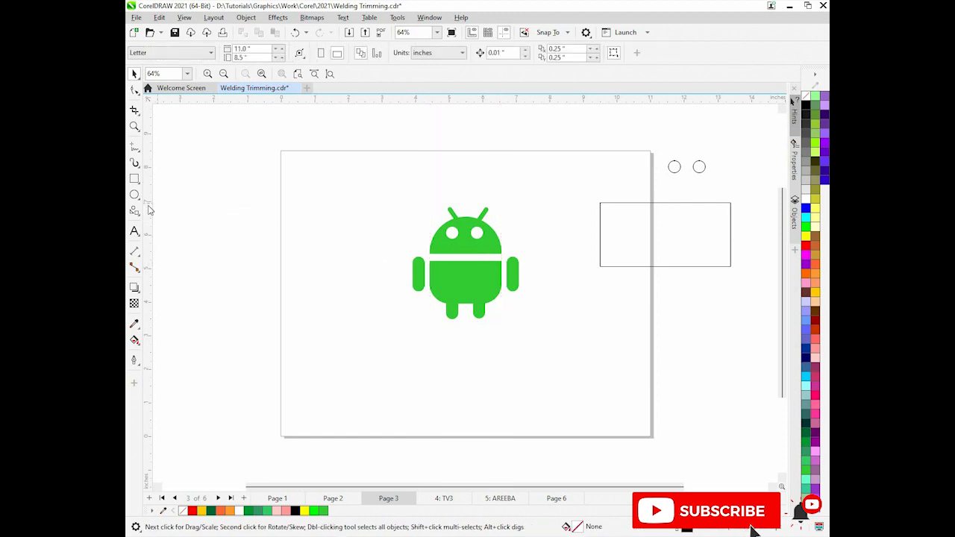
pyautogui.moveTo(149, 210); pyautogui.dragTo(402, 214)
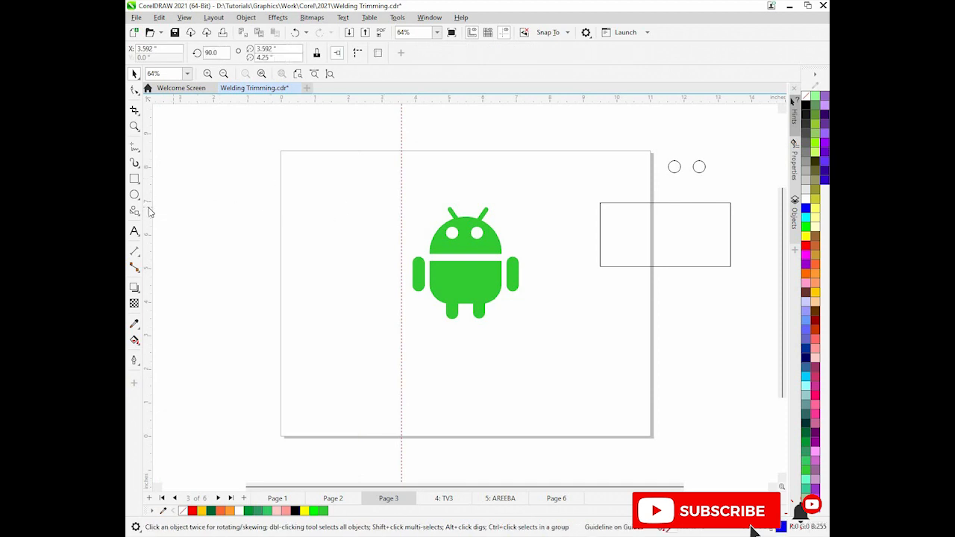
pyautogui.moveTo(148, 212); pyautogui.dragTo(365, 205)
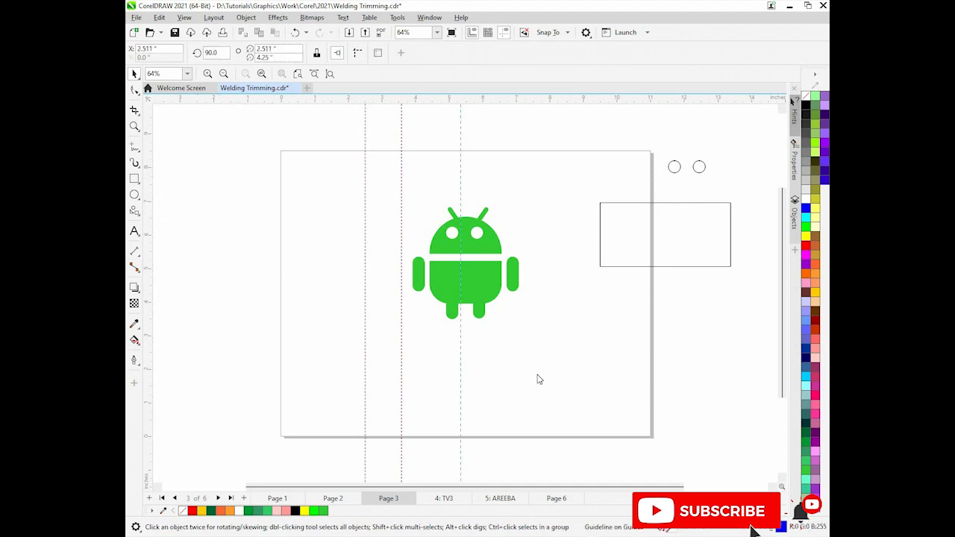
pyautogui.moveTo(537, 376); pyautogui.dragTo(537, 375)
pyautogui.moveTo(491, 98); pyautogui.dragTo(530, 155)
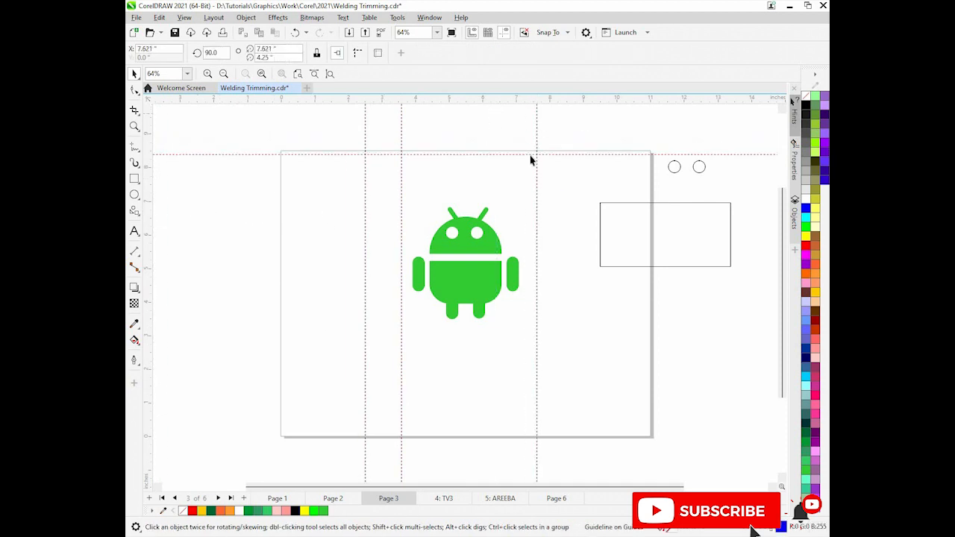
pyautogui.moveTo(537, 100); pyautogui.dragTo(558, 213)
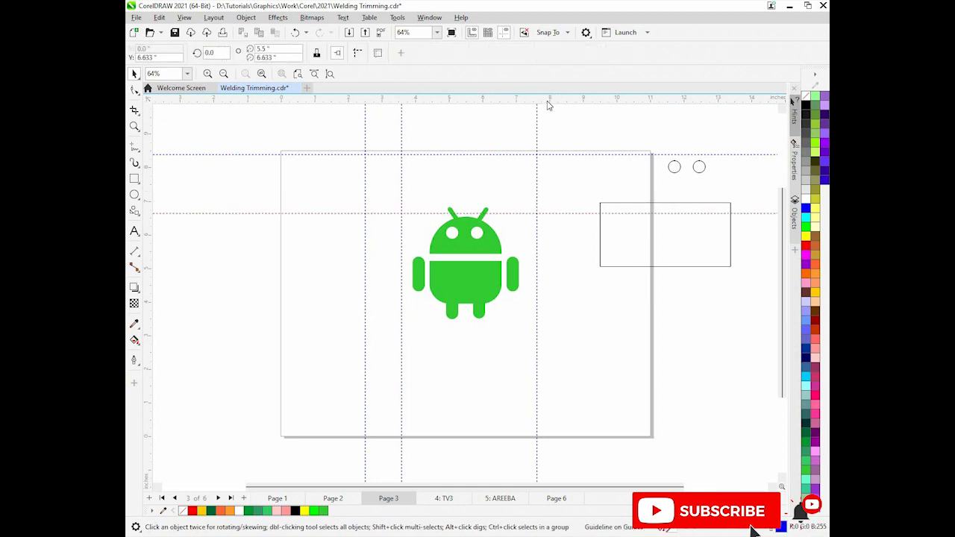
pyautogui.moveTo(547, 101); pyautogui.dragTo(527, 370)
pyautogui.click(678, 330)
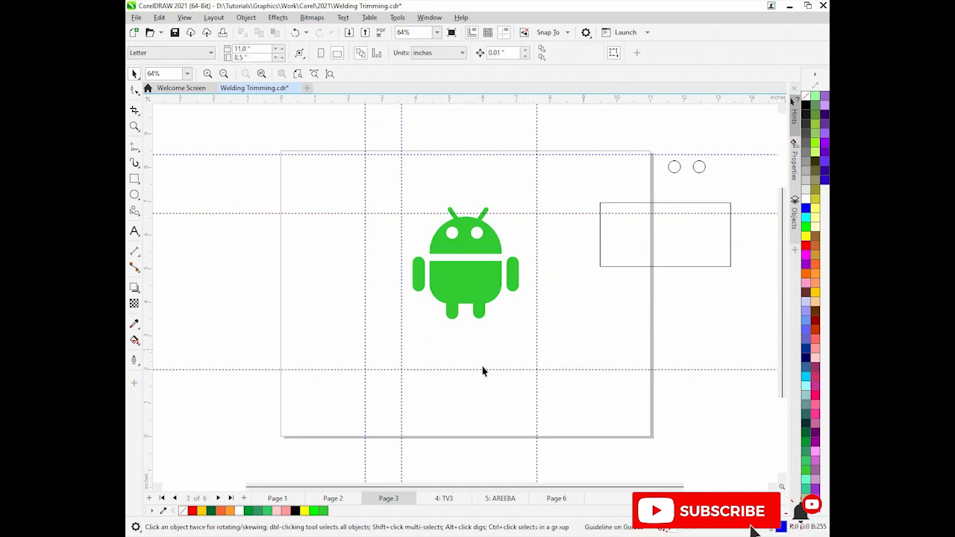
pyautogui.click(537, 317)
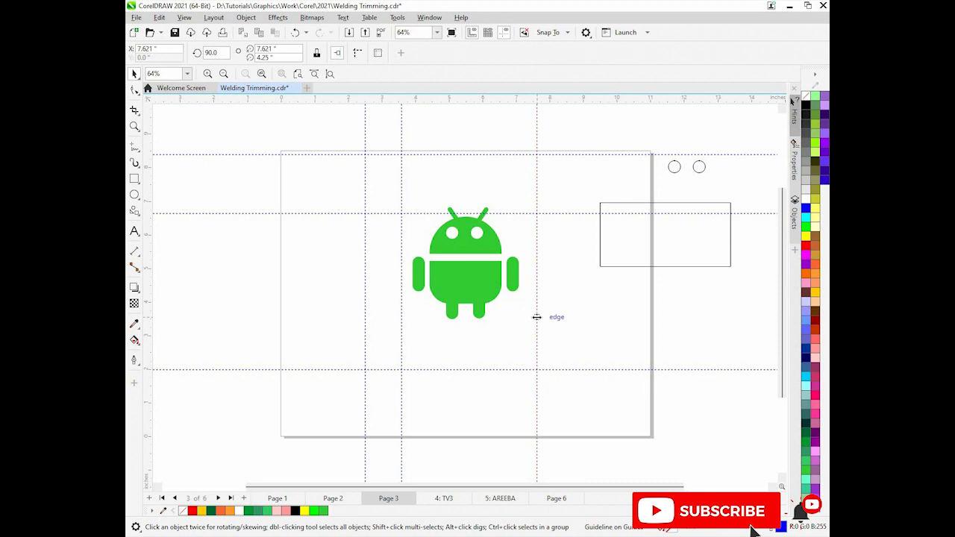
pyautogui.hotkey('ctrl', 'a')
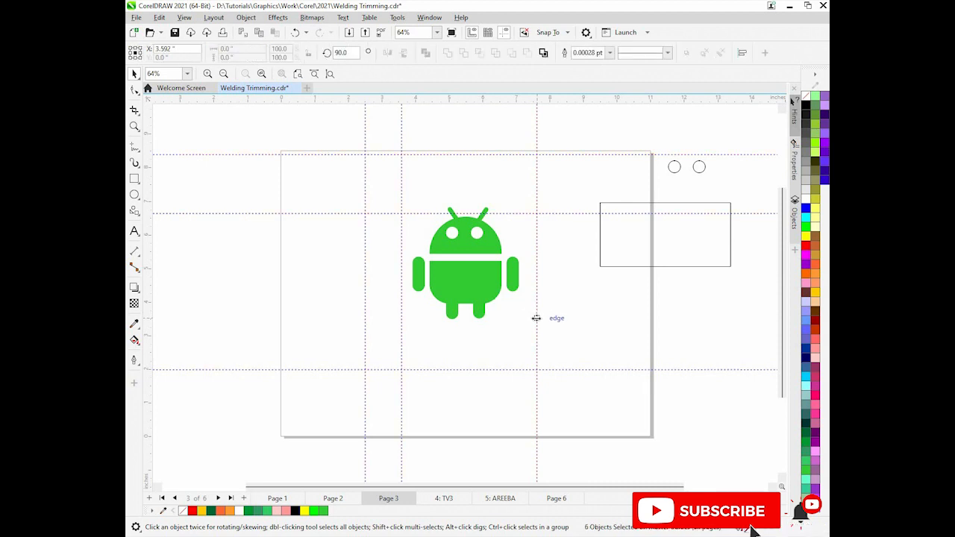
pyautogui.press('Delete')
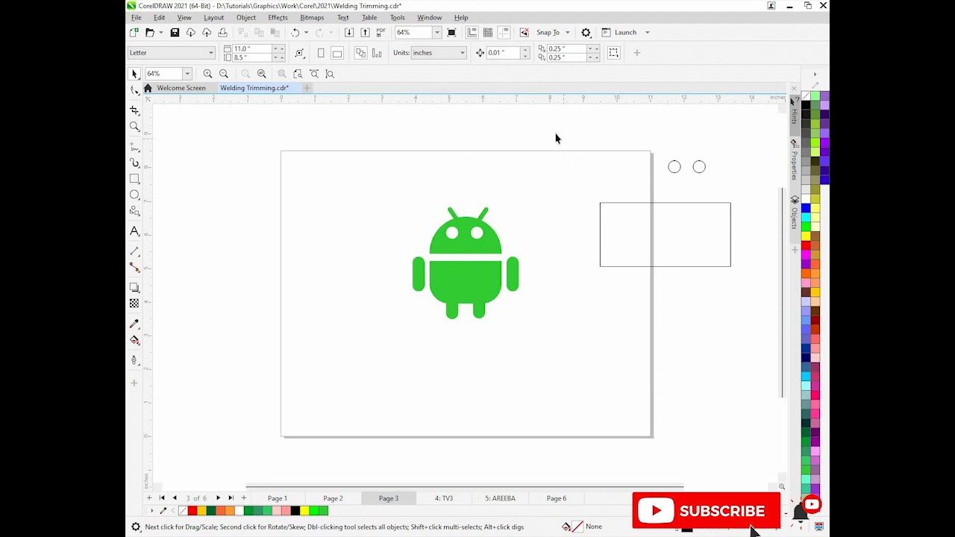
# Select the leftover two circles and rectangle beside the page and delete them
pyautogui.moveTo(555, 135); pyautogui.dragTo(621, 203)
pyautogui.moveTo(697, 306); pyautogui.dragTo(742, 306)
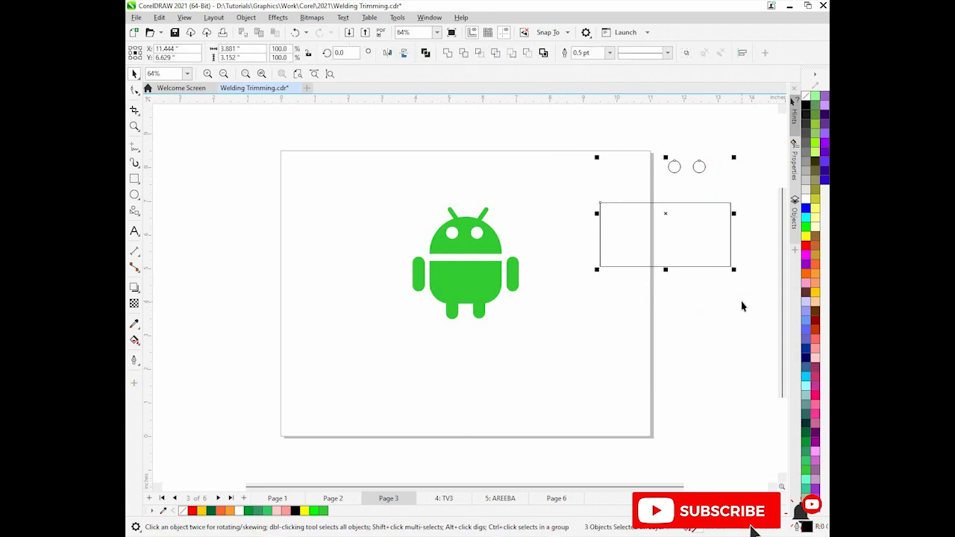
pyautogui.press('Delete')
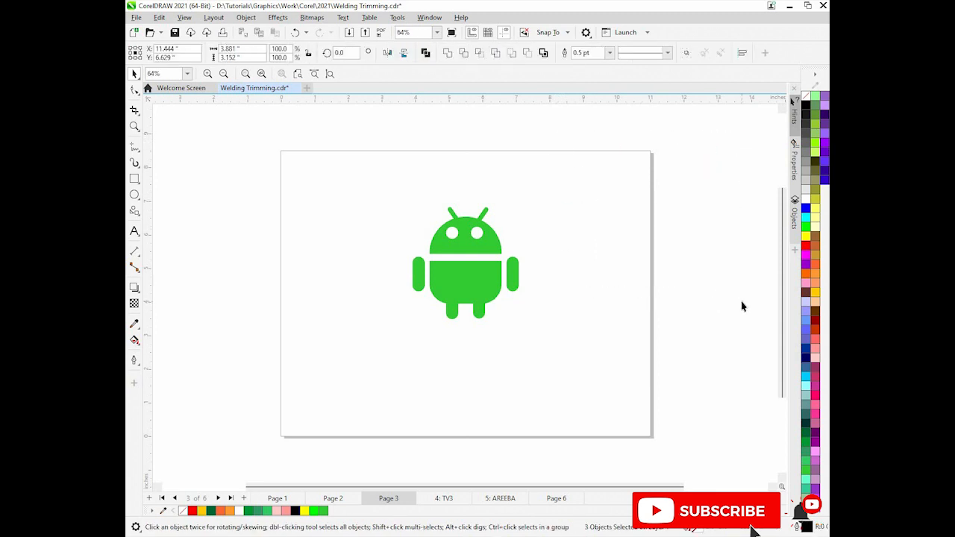